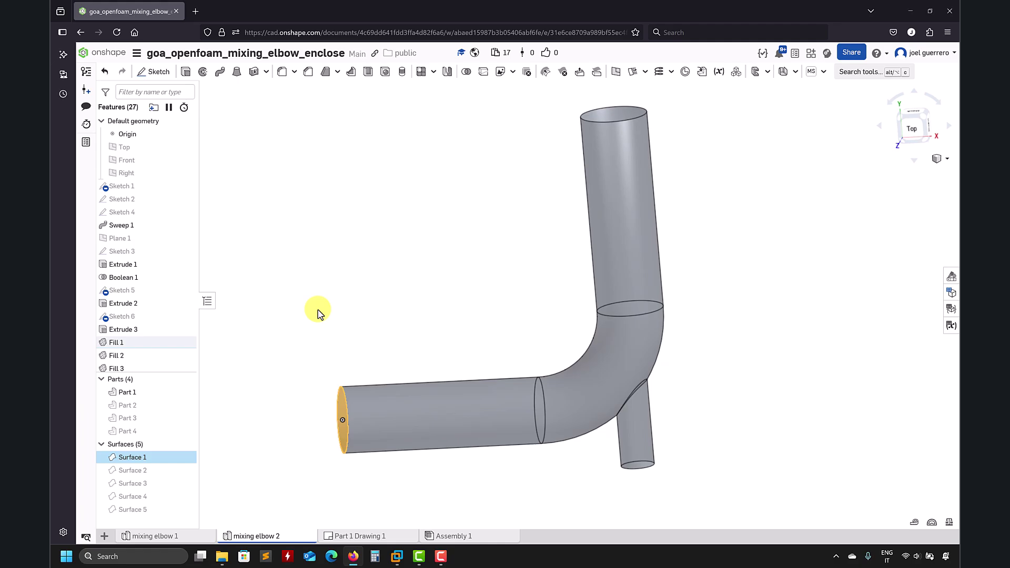
# - Review the dimensioned elbow drawing, and roll the mixing elbow 1 model back to its first sketch and forward to Boolean 1
pyautogui.click(365, 536)
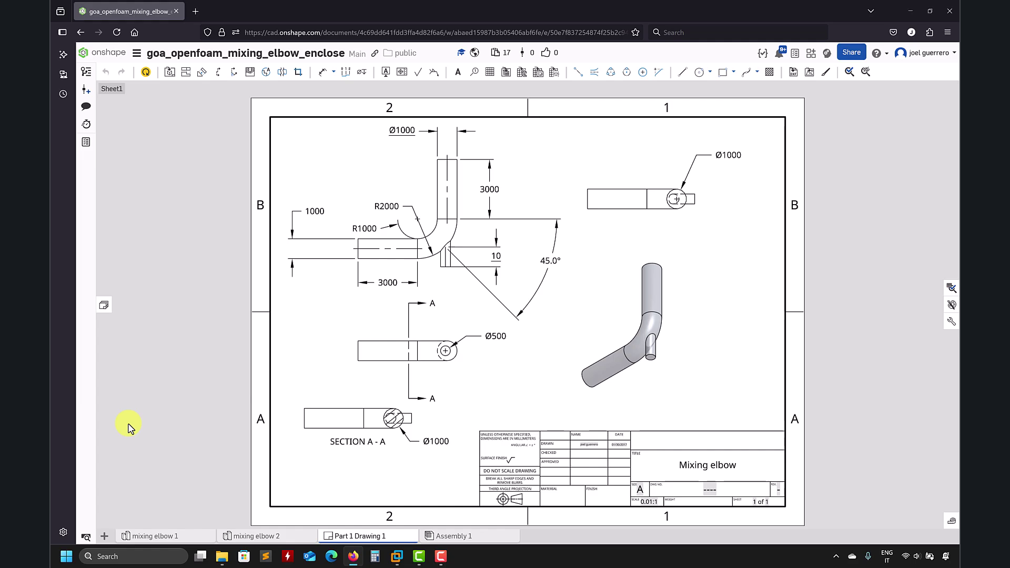
pyautogui.click(169, 535)
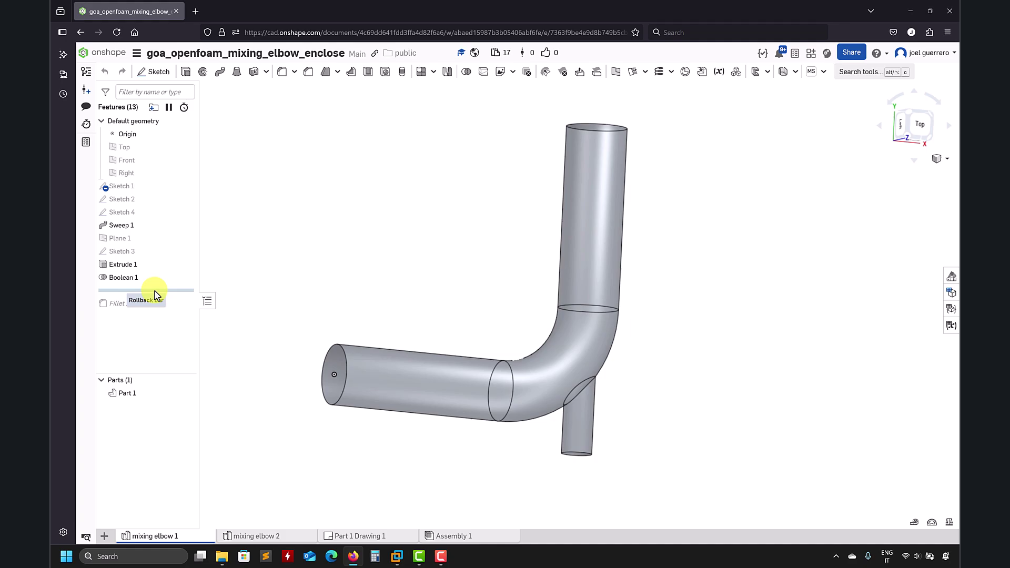
pyautogui.moveTo(155, 293); pyautogui.dragTo(162, 198)
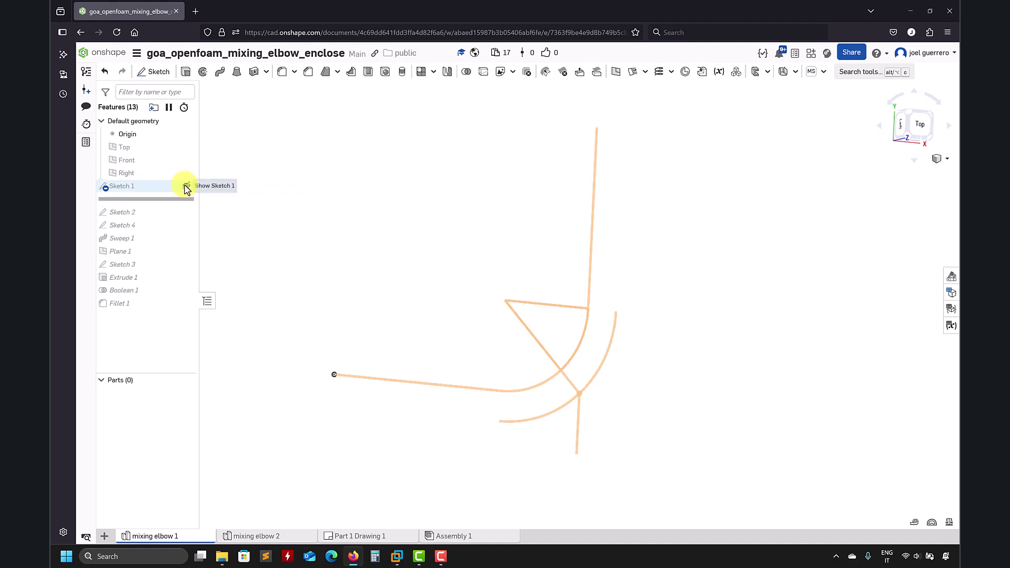
pyautogui.moveTo(157, 203); pyautogui.dragTo(153, 291)
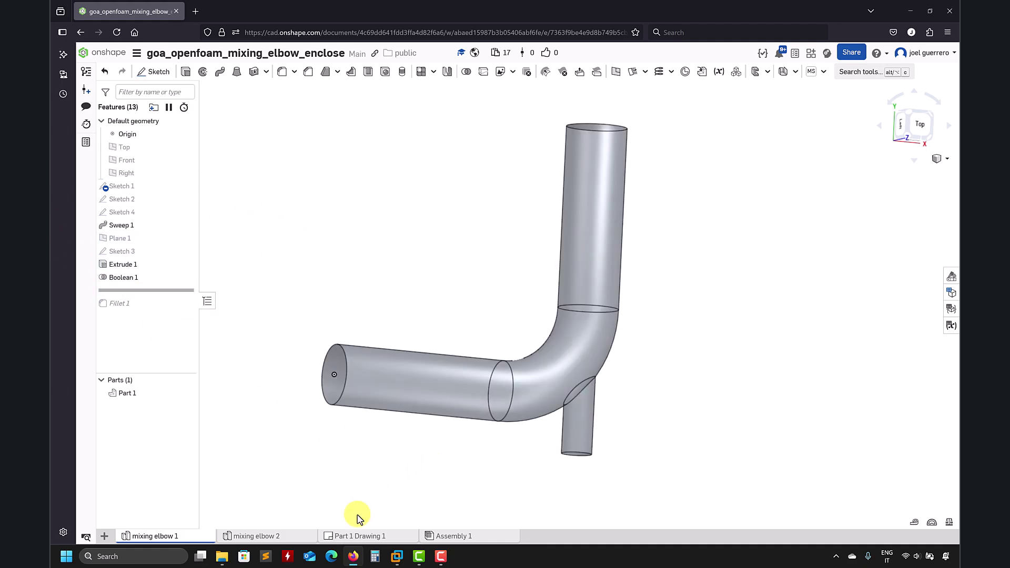
# - Create a new Part Studio and check the elbow dimensions in Part 1 Drawing before returning to it
pyautogui.click(105, 535)
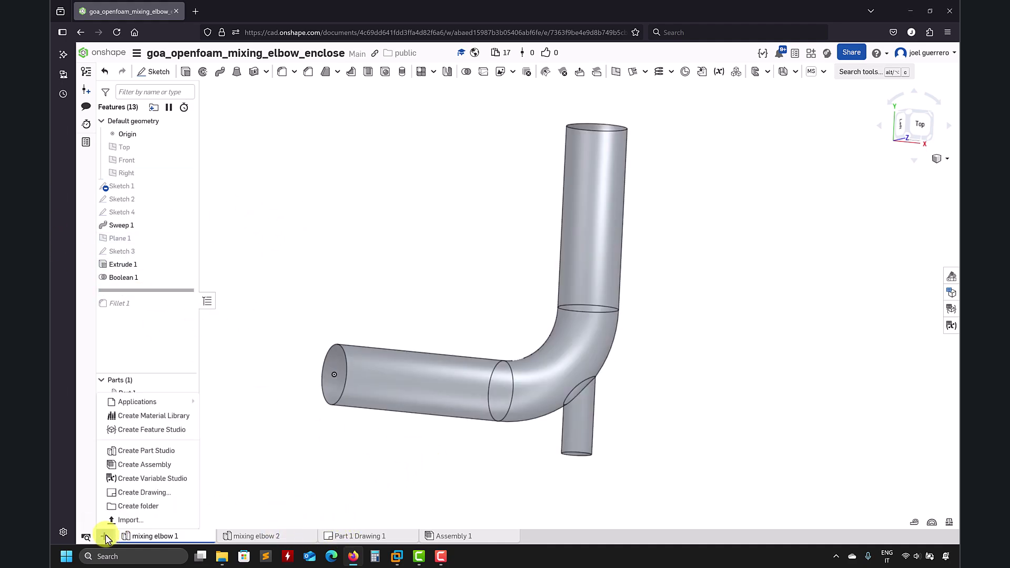
pyautogui.click(143, 452)
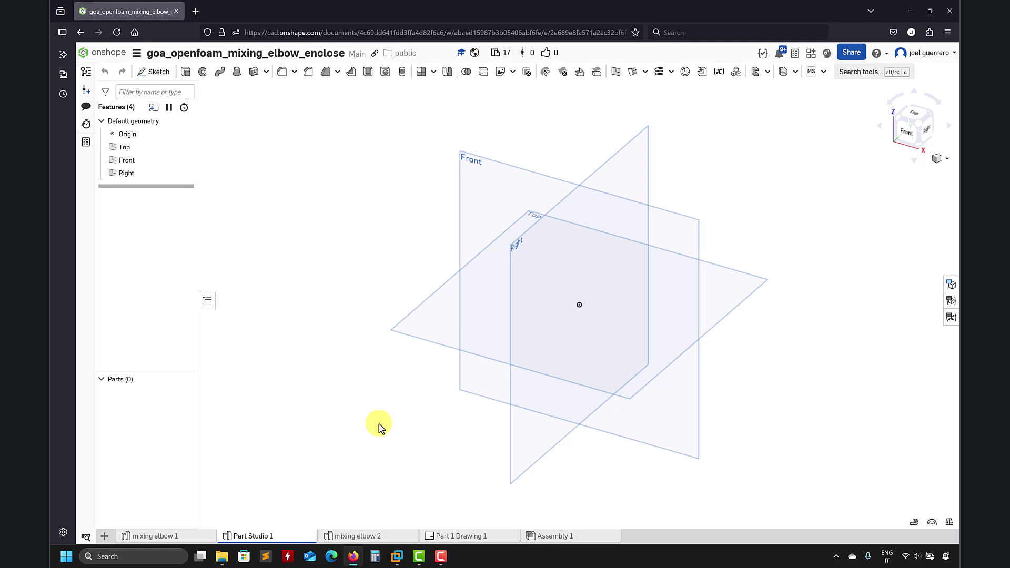
pyautogui.click(455, 536)
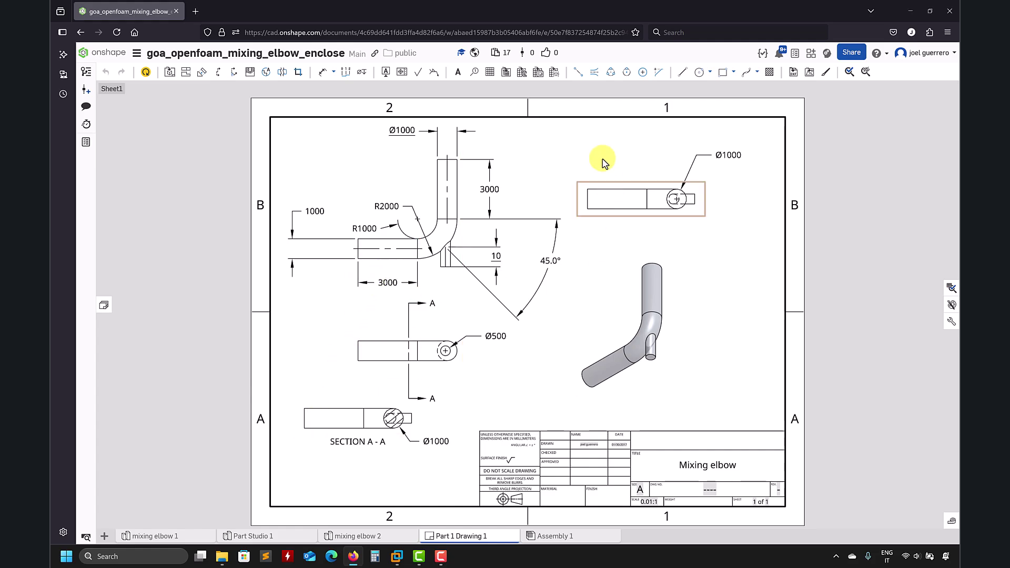
pyautogui.click(282, 533)
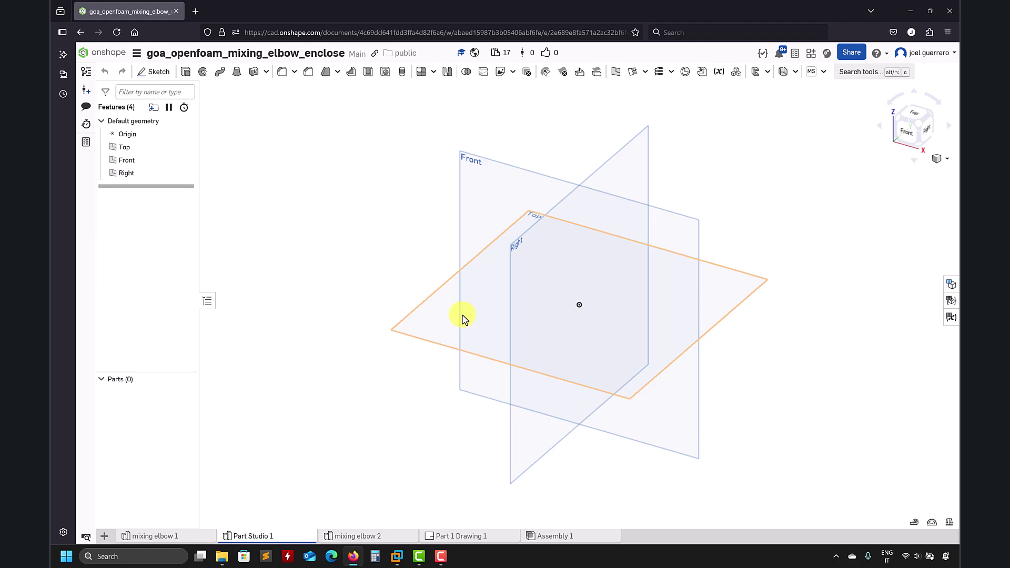
# - Start a new sketch on the Front plane, viewed face-on
pyautogui.click(682, 232)
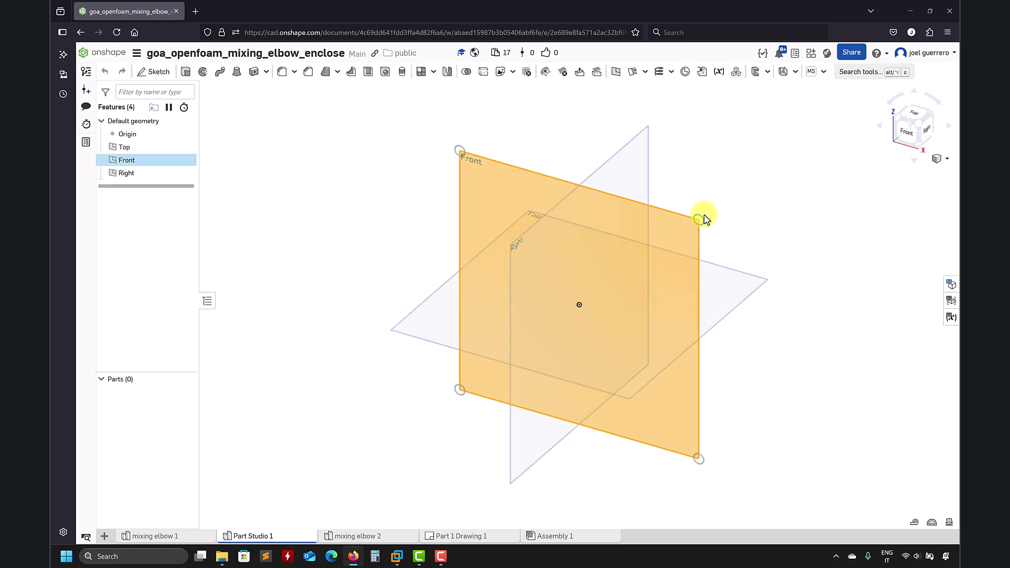
pyautogui.press('n')
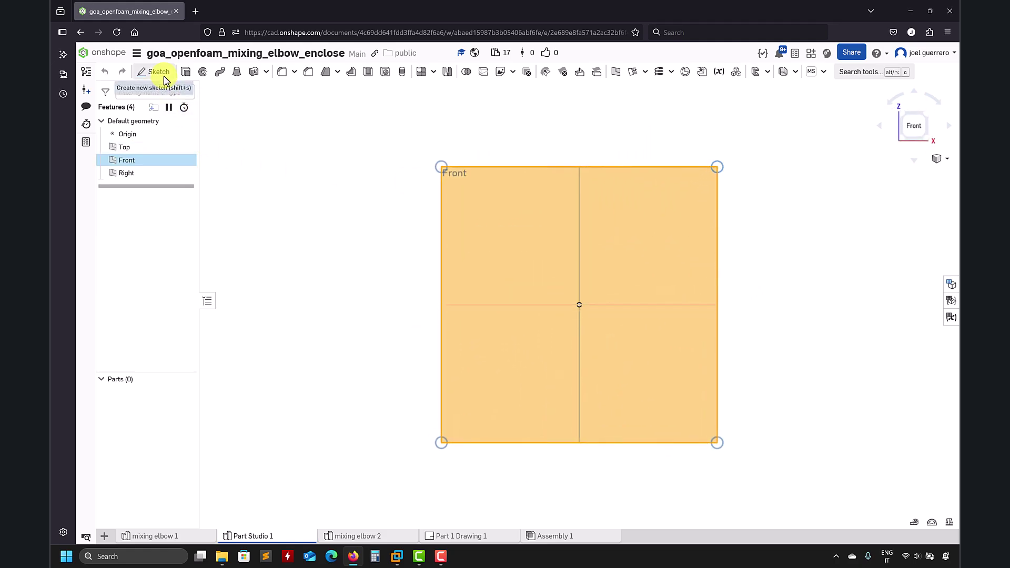
pyautogui.click(158, 73)
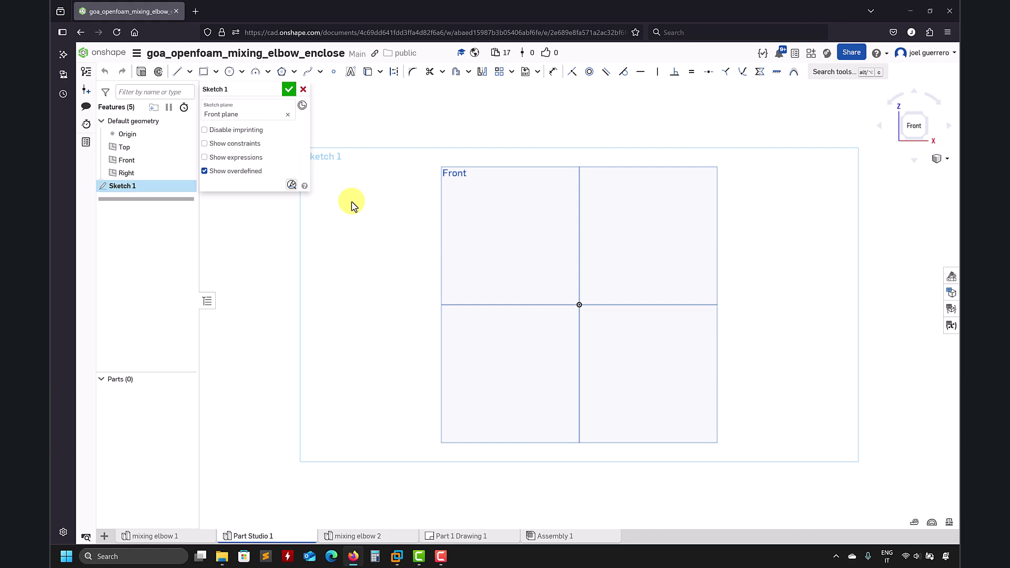
# - Sketch a stepped chain of four lines: about 0.144 m horizontal, a short vertical, about 0.055 m horizontal and about 0.079 m vertical
pyautogui.moveTo(338, 309); pyautogui.dragTo(266, 332, button='middle')
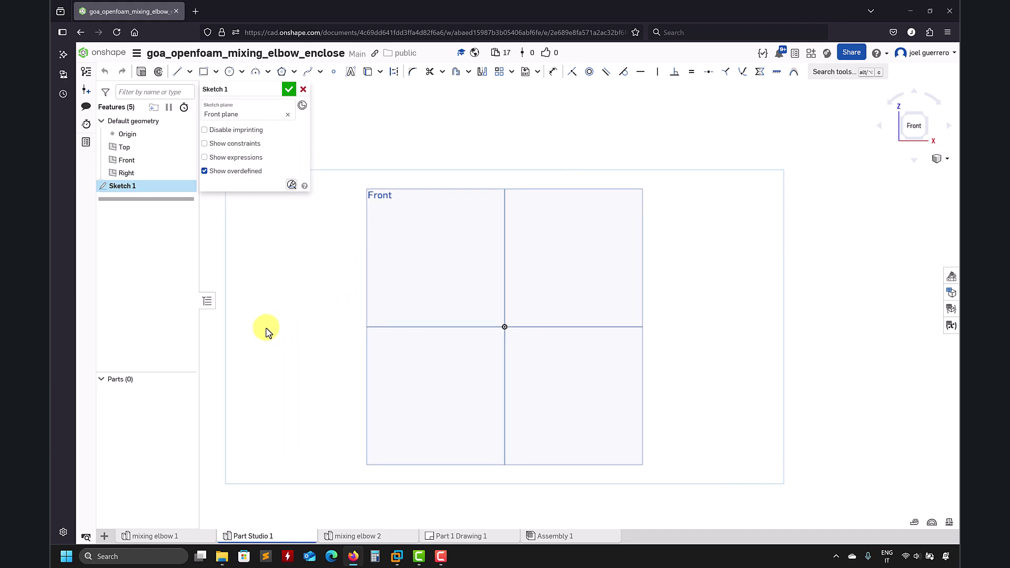
pyautogui.scroll(-2, 713, 326)
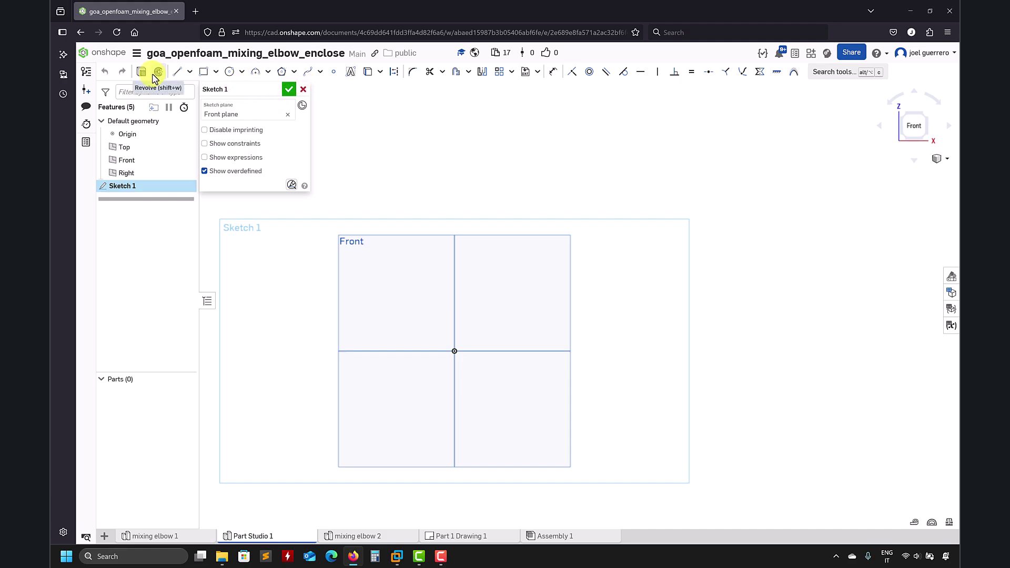
pyautogui.click(177, 71)
pyautogui.moveTo(526, 211); pyautogui.dragTo(402, 305, button='middle')
pyautogui.moveTo(454, 283); pyautogui.dragTo(537, 216, button='middle')
pyautogui.click(473, 220)
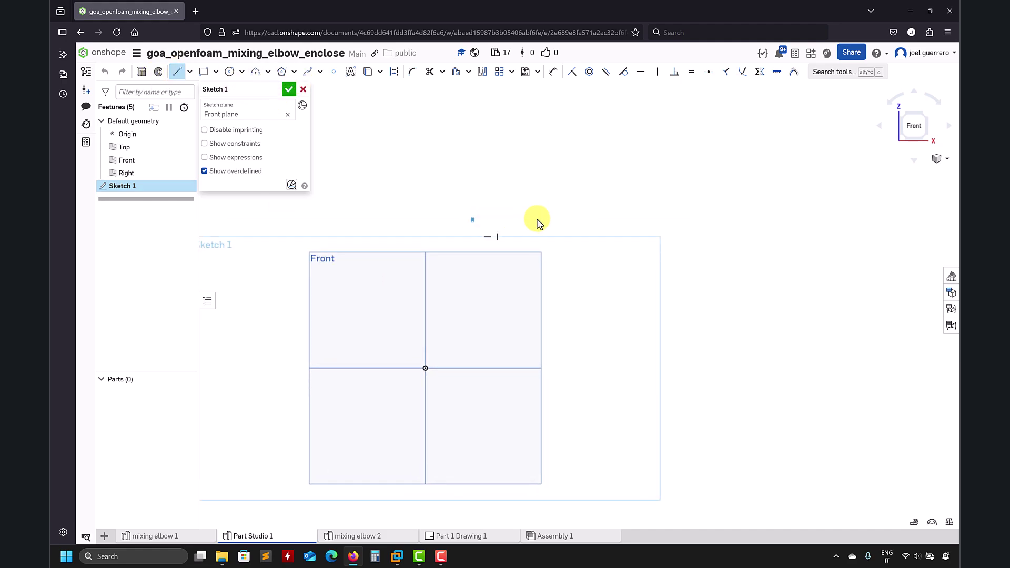
pyautogui.click(695, 219)
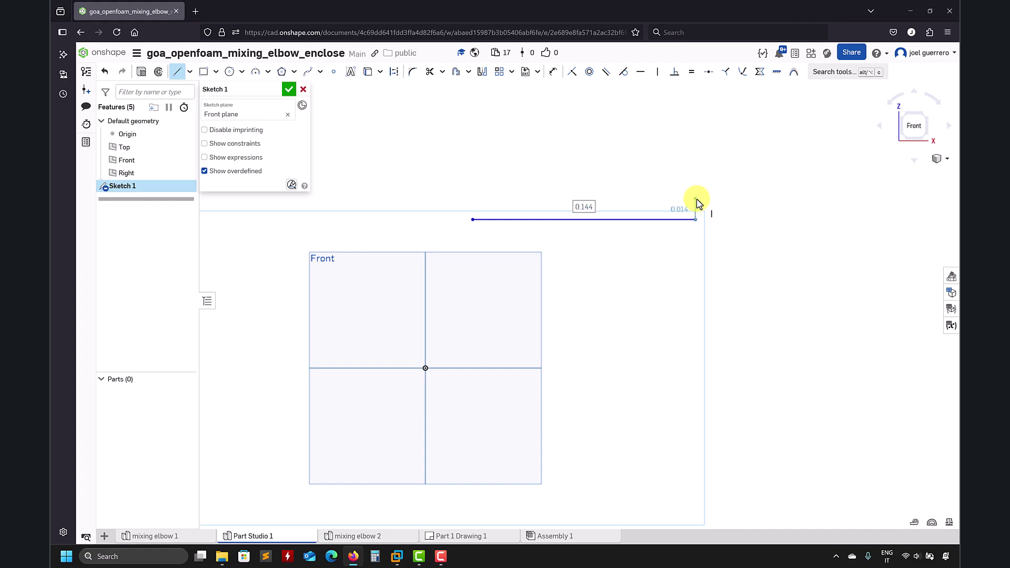
pyautogui.click(695, 133)
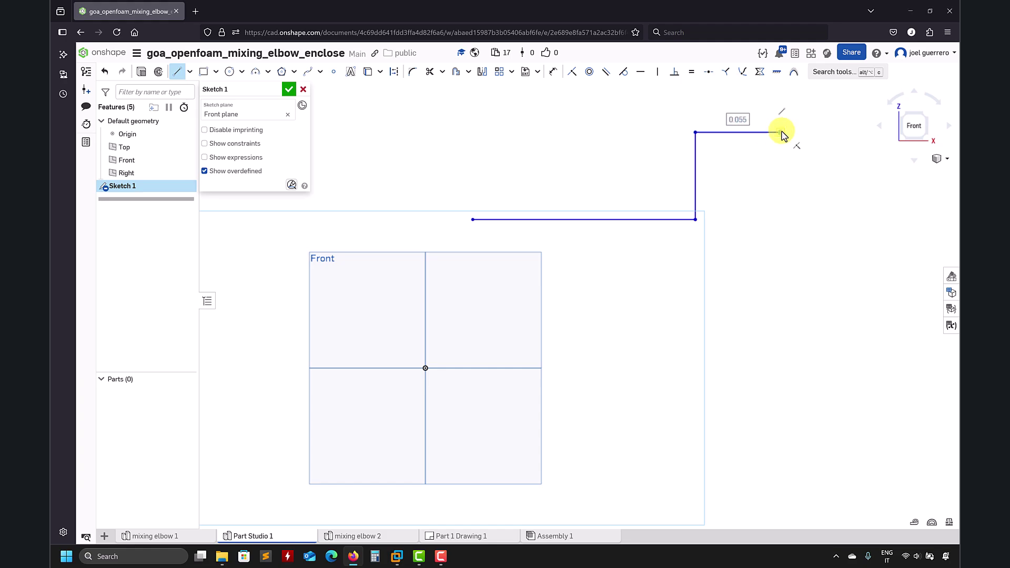
pyautogui.click(780, 132)
pyautogui.moveTo(781, 132); pyautogui.dragTo(752, 268, button='middle')
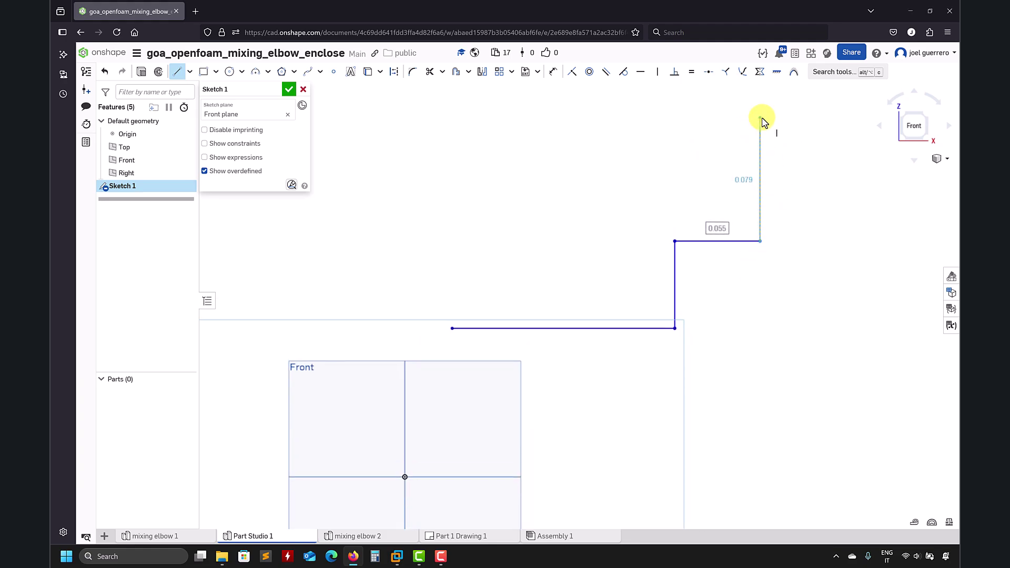
pyautogui.click(760, 117)
pyautogui.press('Escape')
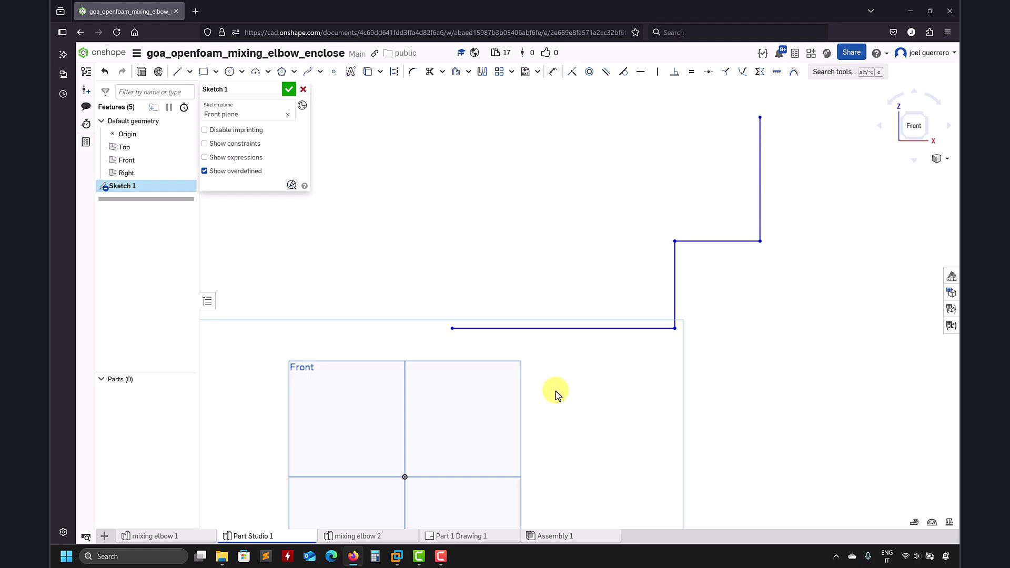
# - Check the pipe length in Part 1 Drawing and dimension the lower horizontal line of the sketch to 3 m
pyautogui.click(436, 537)
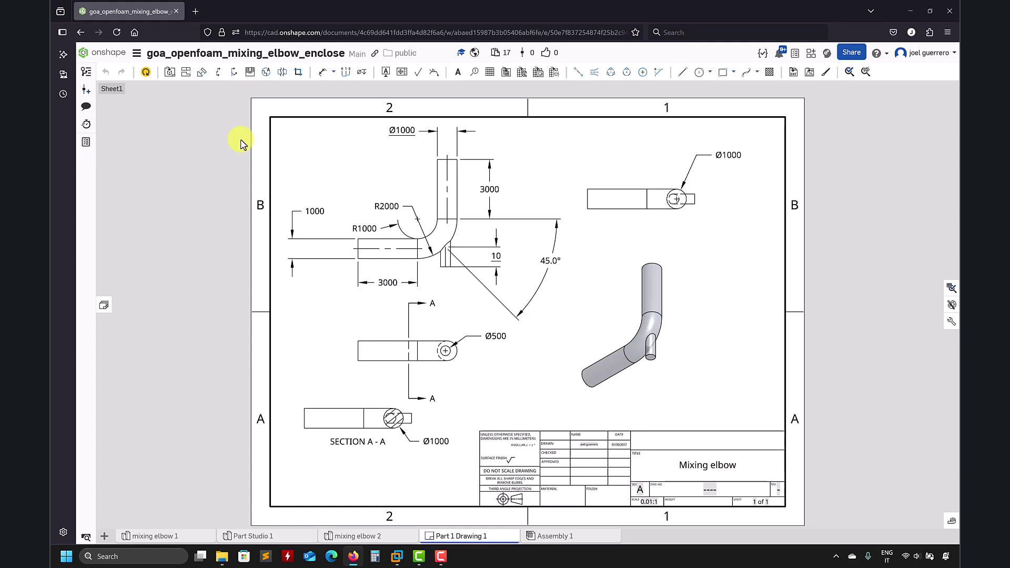
pyautogui.click(251, 536)
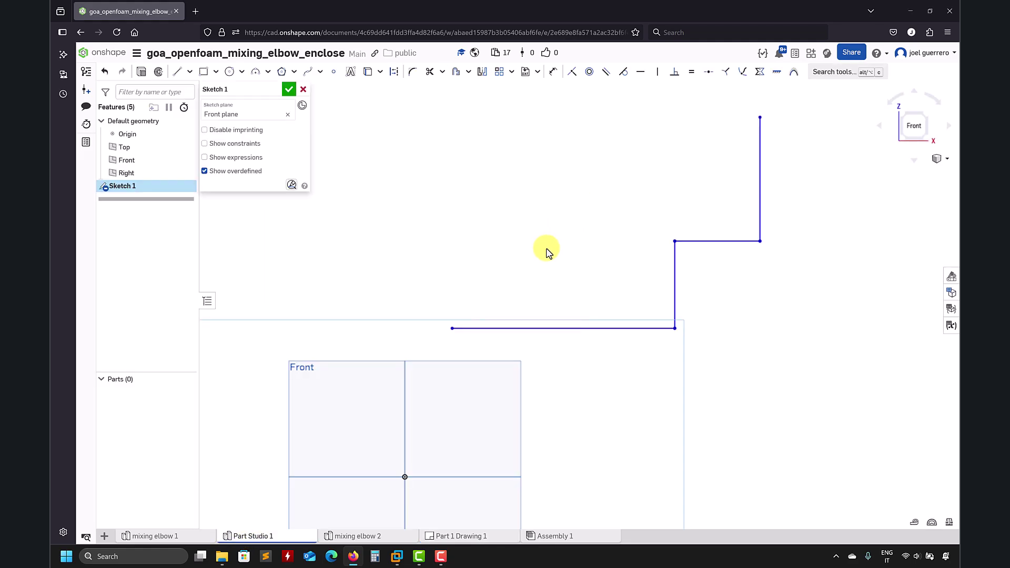
pyautogui.click(553, 71)
pyautogui.click(523, 298)
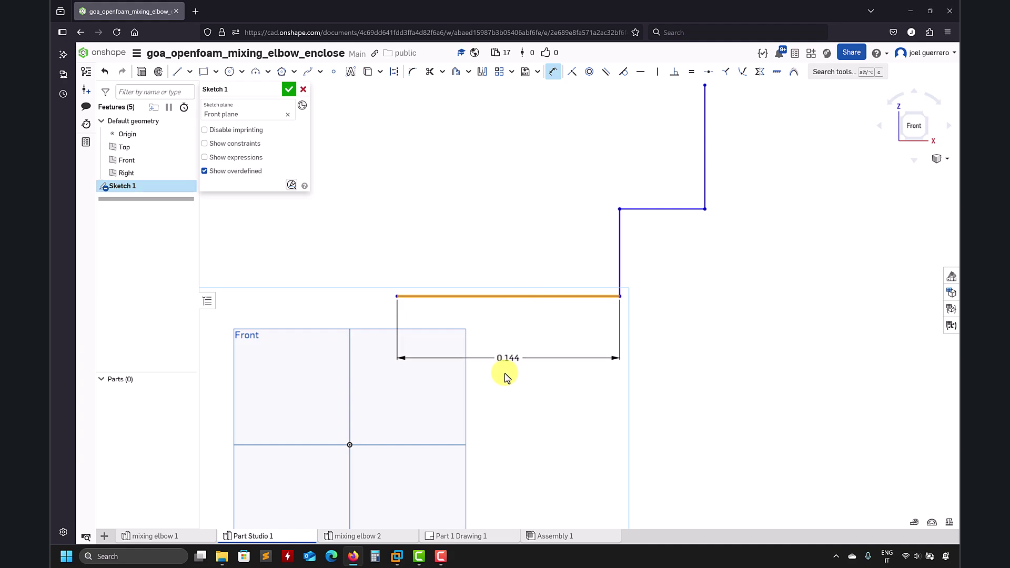
pyautogui.click(501, 384)
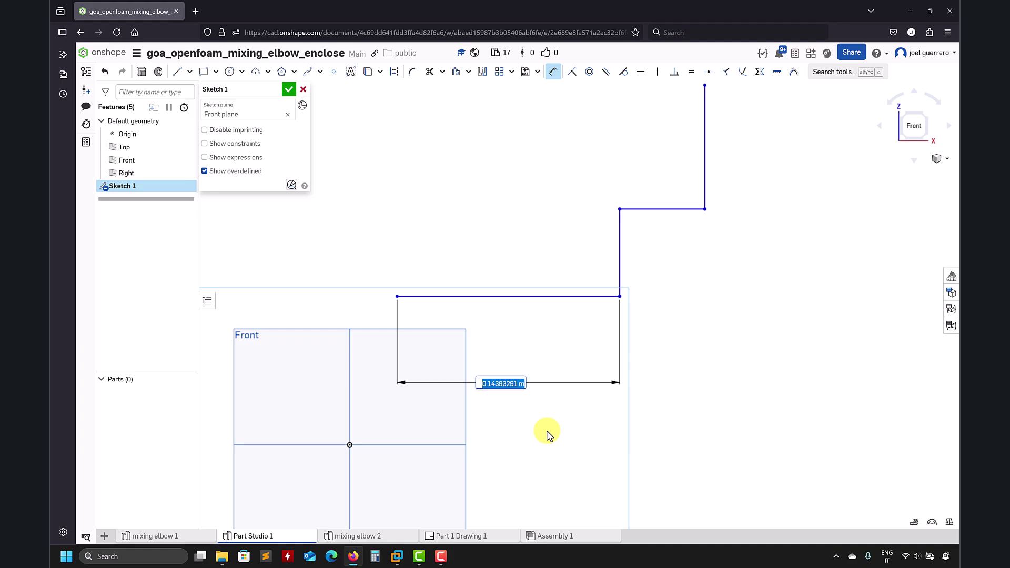
pyautogui.write('3')
pyautogui.press('Return')
pyautogui.scroll(-5, 548, 435)
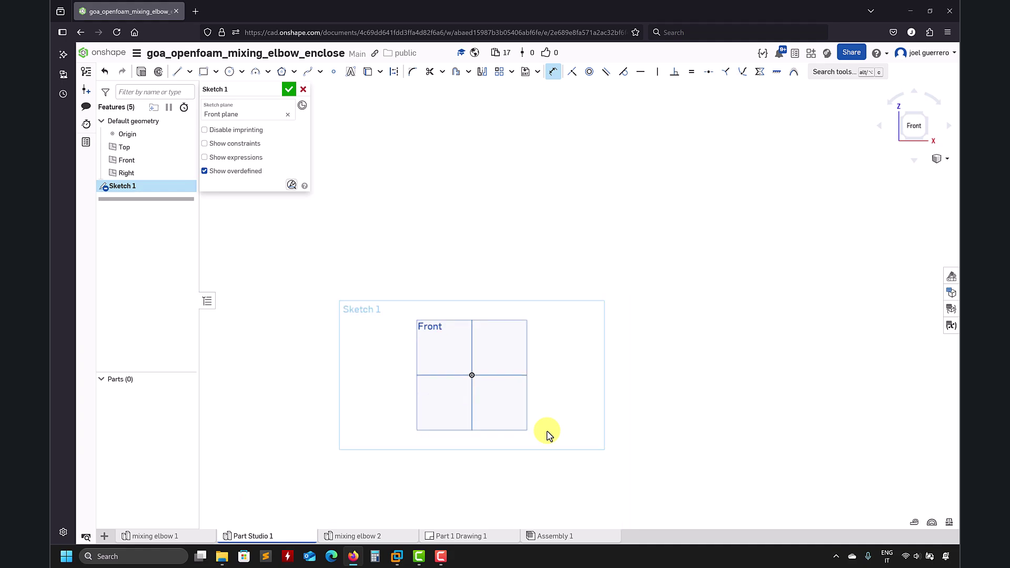
pyautogui.scroll(-3, 679, 370)
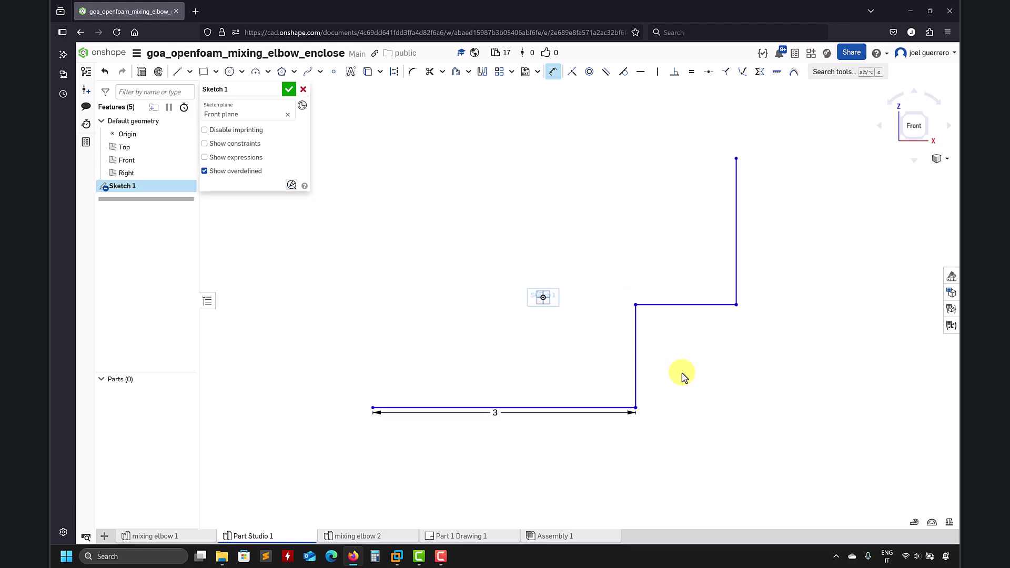
# - Dimension the upper vertical line of the chain to 3 m
pyautogui.click(737, 235)
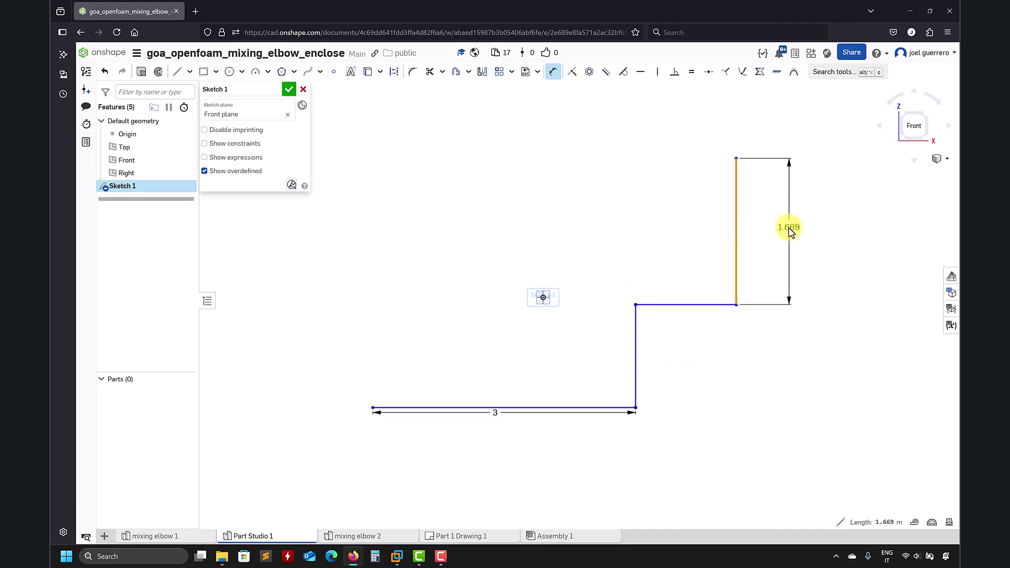
pyautogui.click(792, 233)
pyautogui.write('3')
pyautogui.press('Return')
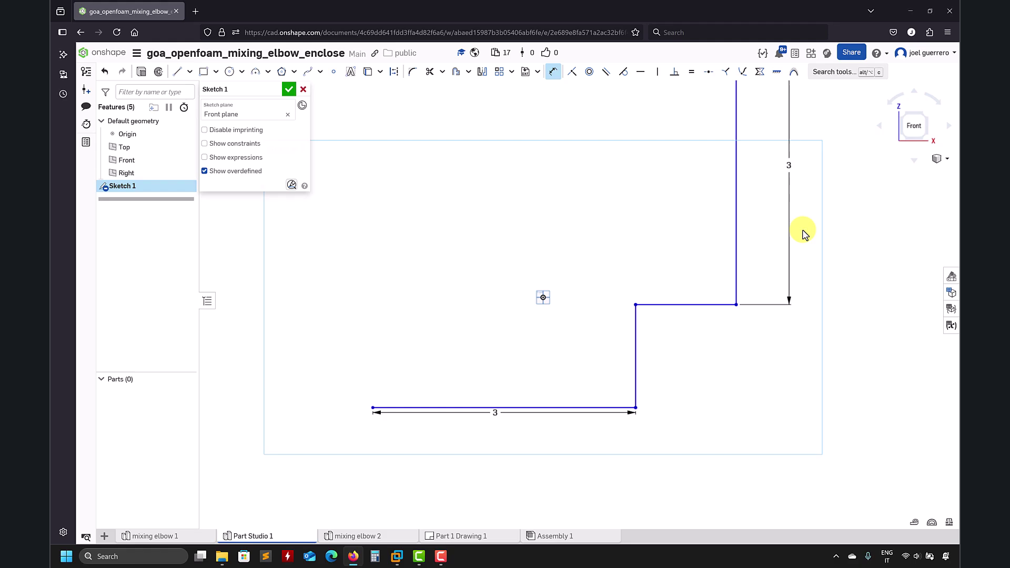
pyautogui.scroll(-2, 792, 231)
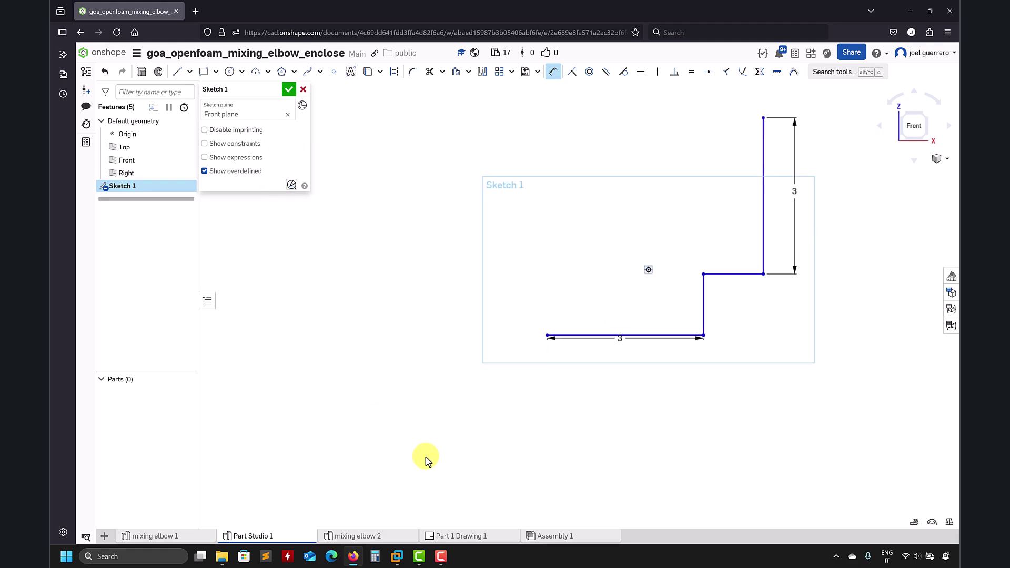
# - Check the bend radii in Part 1 Drawing and dimension the short vertical line to 1.5 m
pyautogui.click(459, 536)
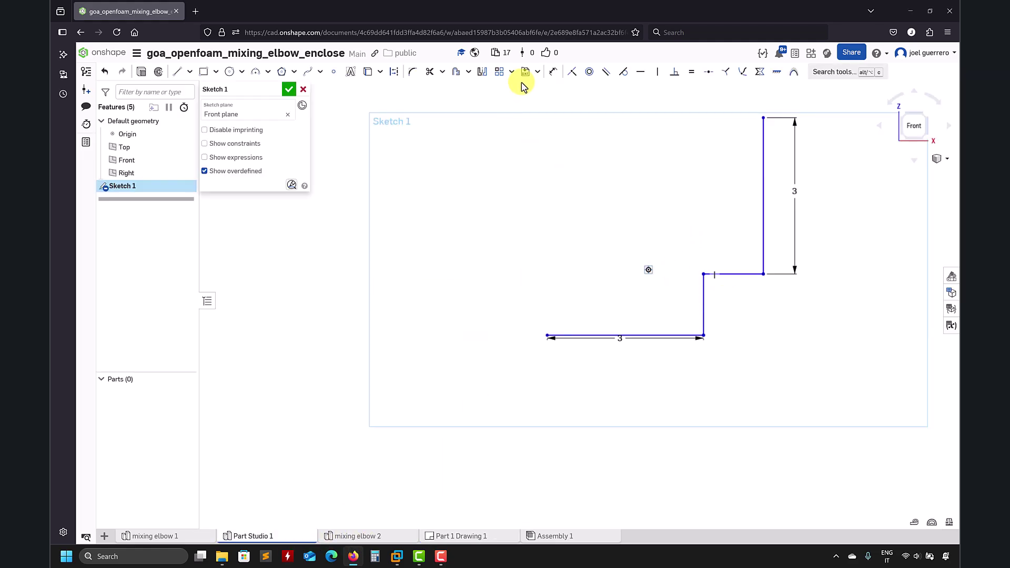
pyautogui.click(554, 72)
pyautogui.click(705, 309)
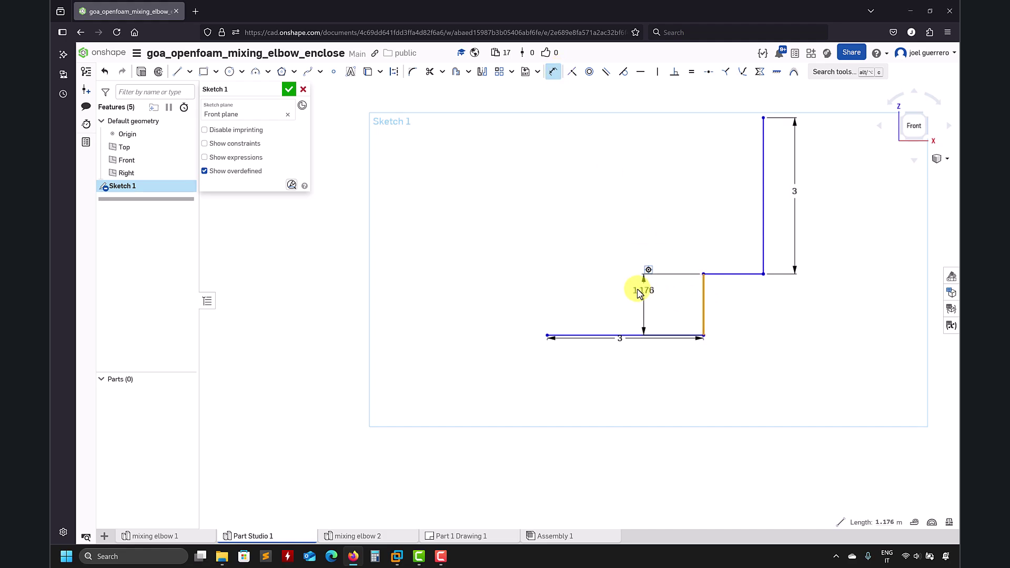
pyautogui.click(657, 307)
pyautogui.write('1')
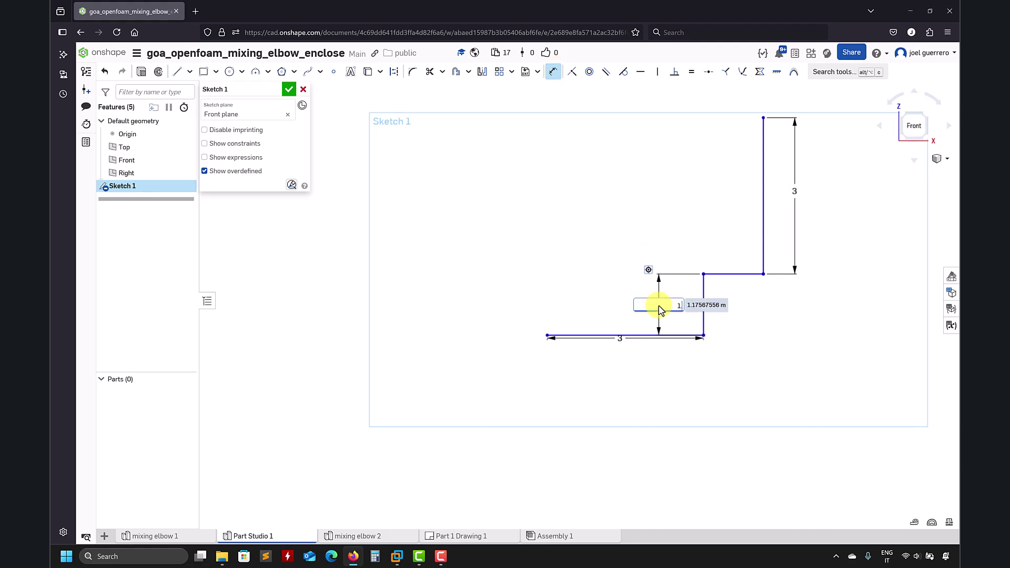
pyautogui.write('.5')
pyautogui.press('Return')
# - Dimension the short horizontal connecting line to 1.5 m and reposition the dimensions of the lower horizontal and short vertical lines
pyautogui.click(739, 258)
pyautogui.click(734, 228)
pyautogui.write('1')
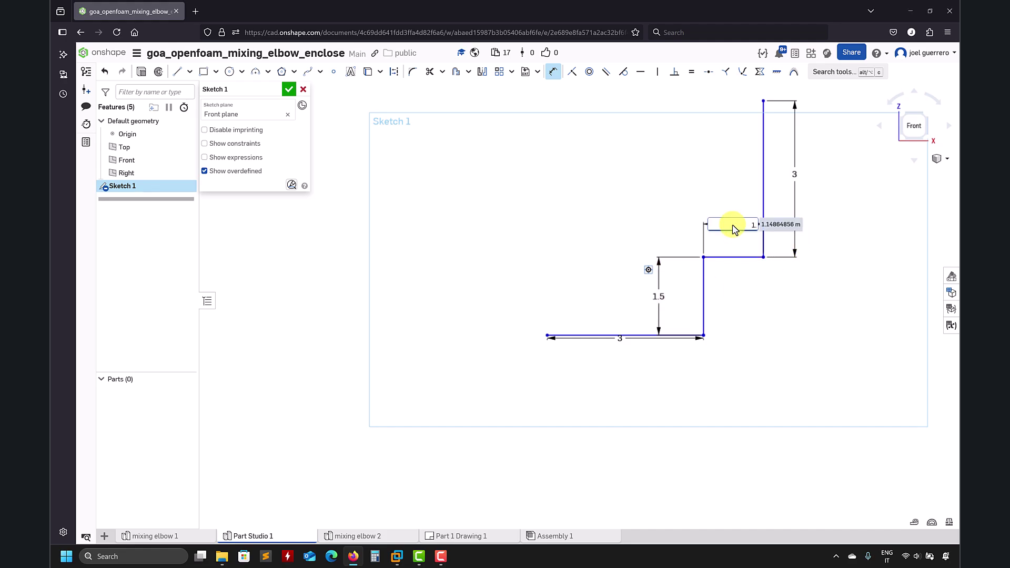
pyautogui.write('.5')
pyautogui.press('Return')
pyautogui.moveTo(618, 343); pyautogui.dragTo(616, 378)
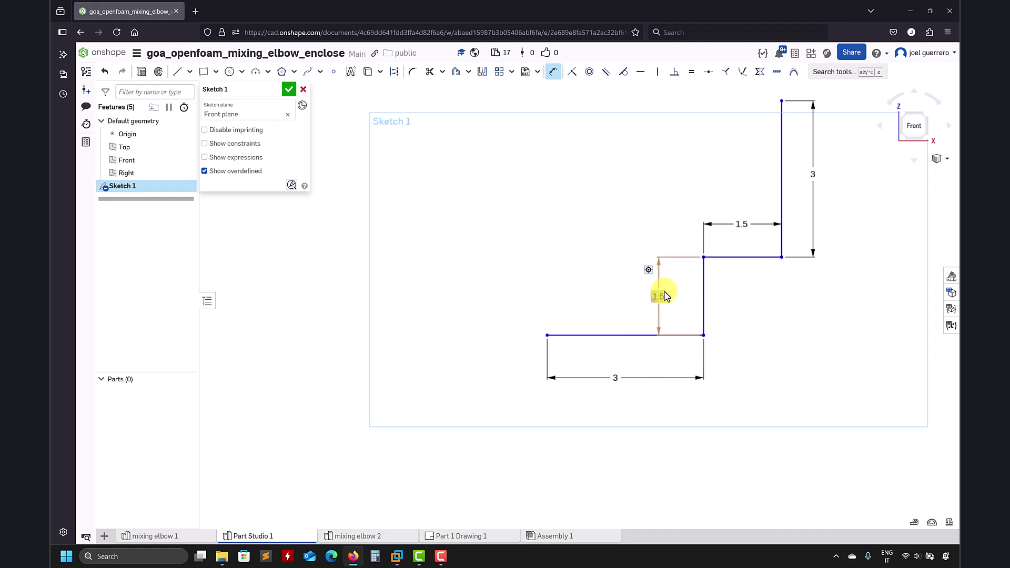
pyautogui.moveTo(661, 298); pyautogui.dragTo(670, 290)
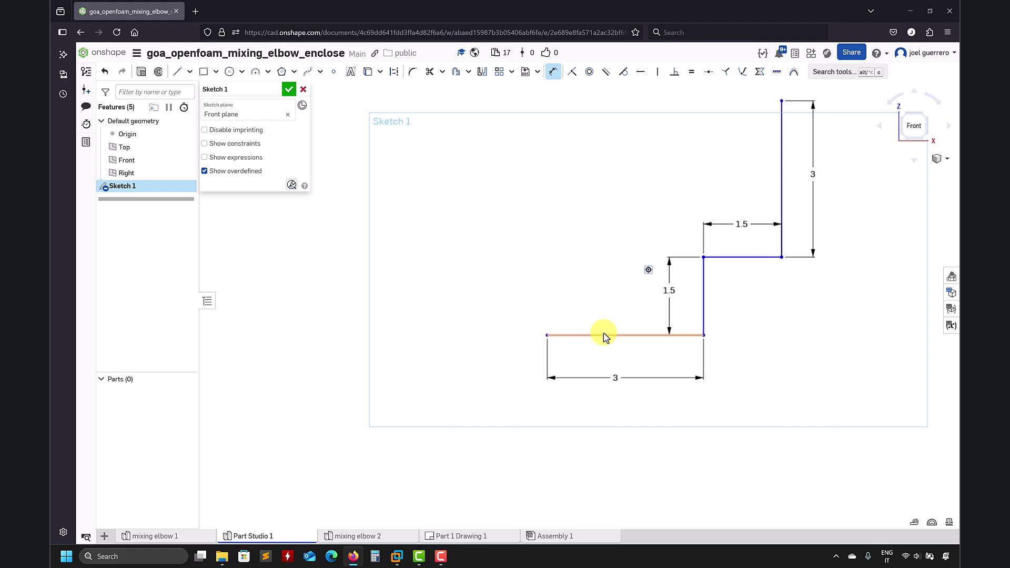
# - Draw a circle centred on the corner between the short vertical and short horizontal lines, passing through the lower horizontal line's inner end
pyautogui.moveTo(750, 351); pyautogui.dragTo(716, 382, button='middle')
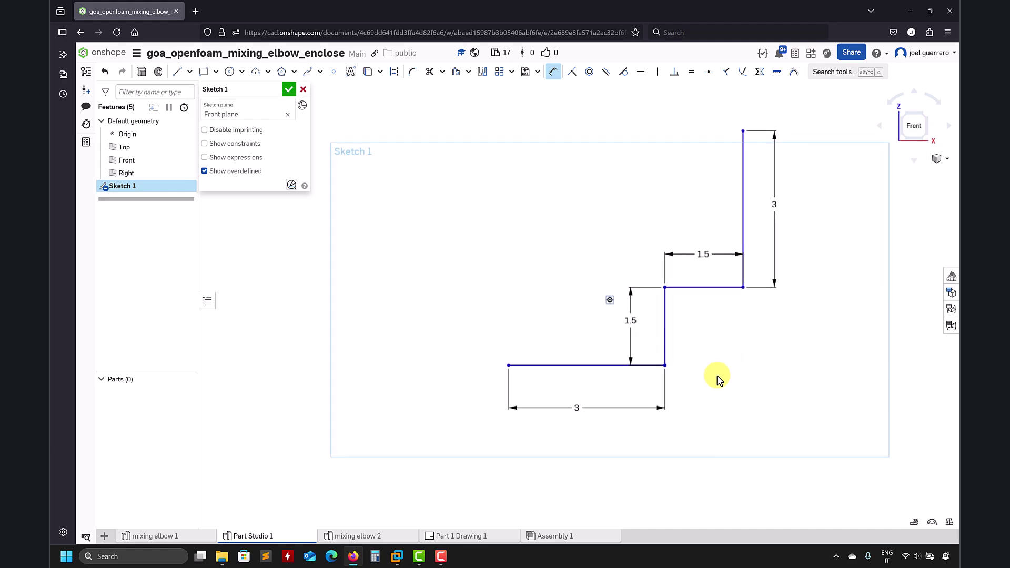
pyautogui.click(230, 77)
pyautogui.click(665, 288)
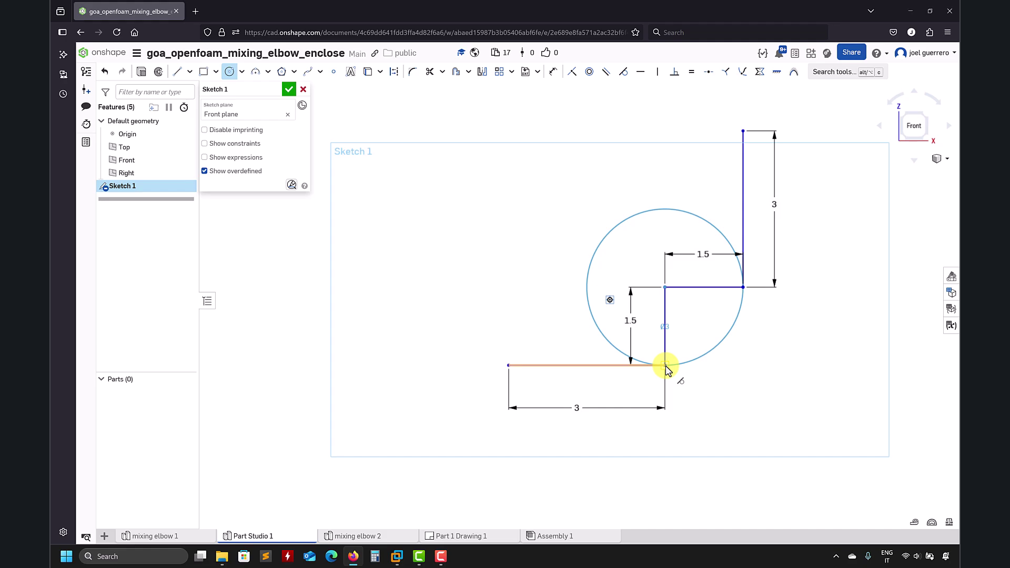
pyautogui.click(666, 366)
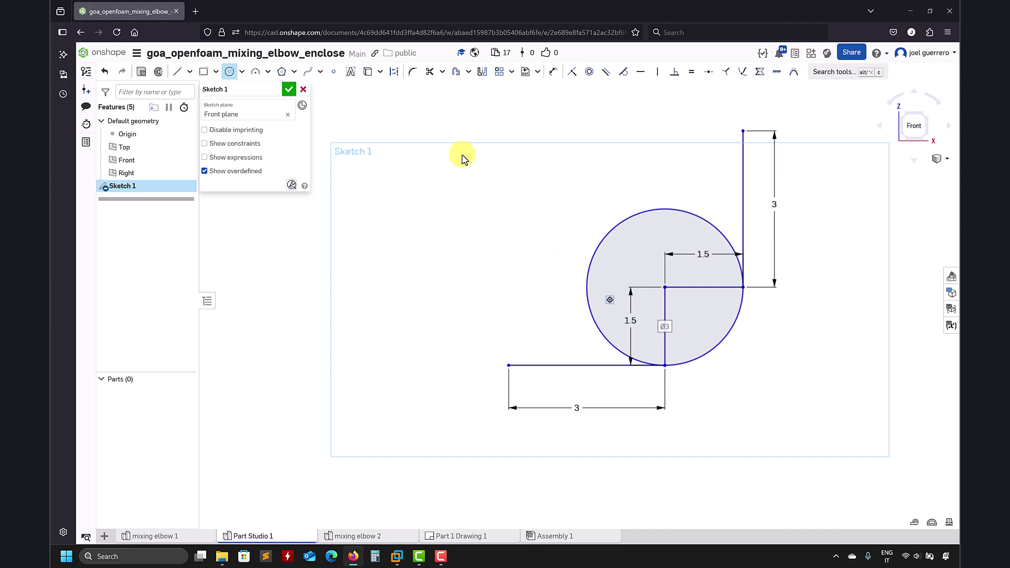
# - Trim the circle to the quarter arc joining the two long lines and delete the short horizontal line's 1.5 m dimension
pyautogui.click(443, 72)
pyautogui.click(445, 90)
pyautogui.click(641, 215)
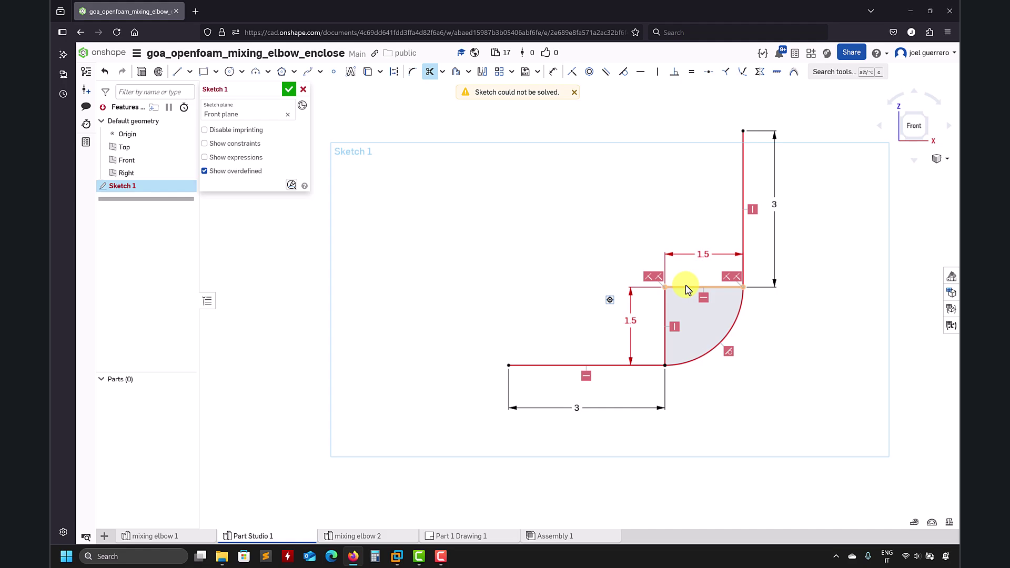
pyautogui.click(704, 255)
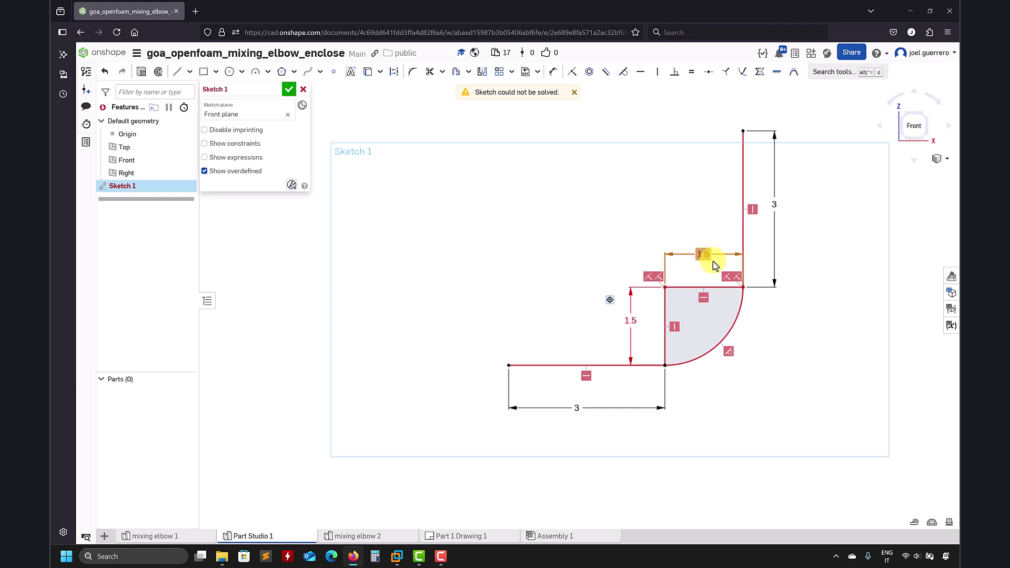
pyautogui.press('Delete')
pyautogui.click(726, 425)
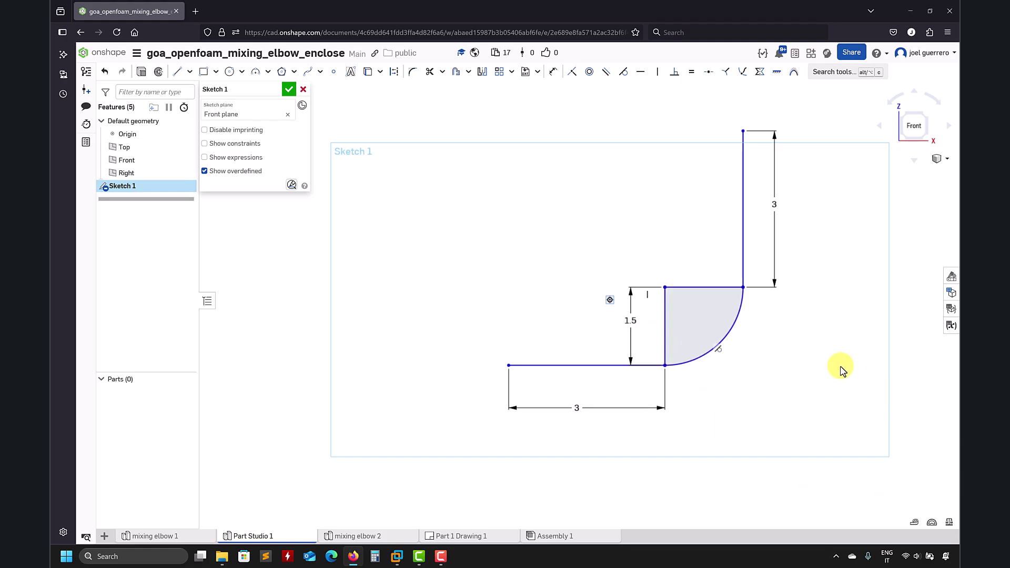
pyautogui.click(430, 74)
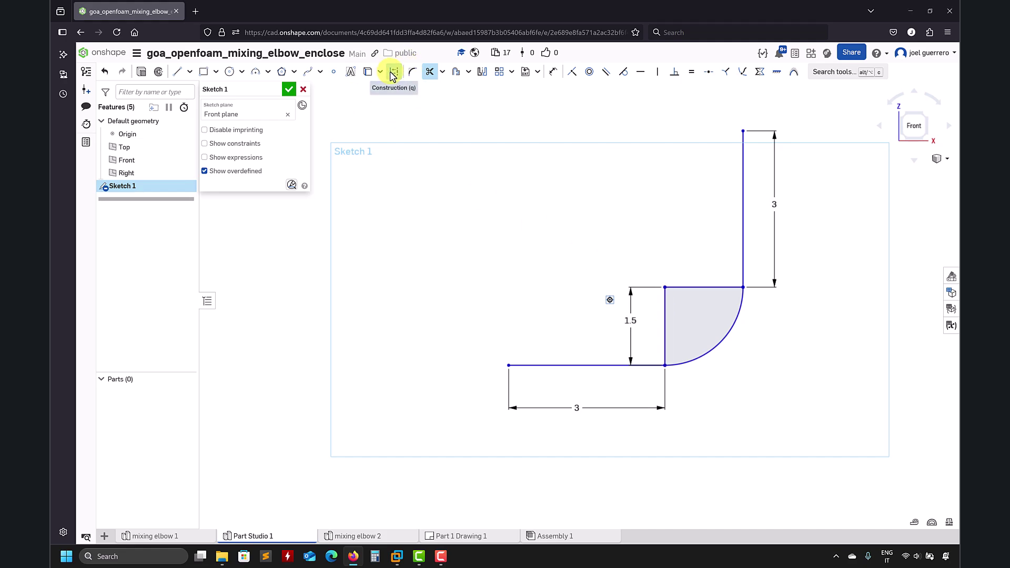
pyautogui.press('q')
pyautogui.click(665, 331)
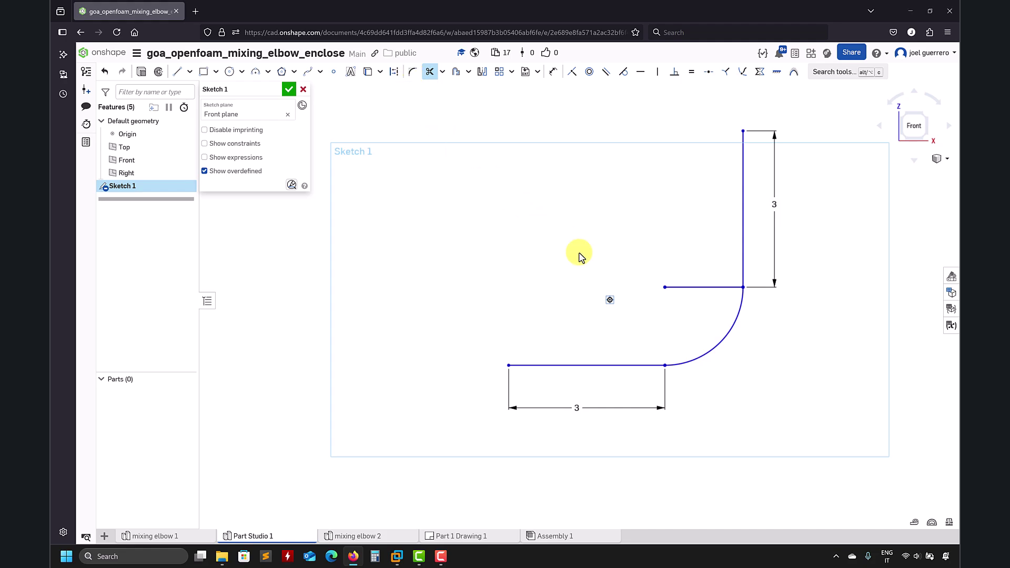
pyautogui.hotkey('ctrl', 'z')
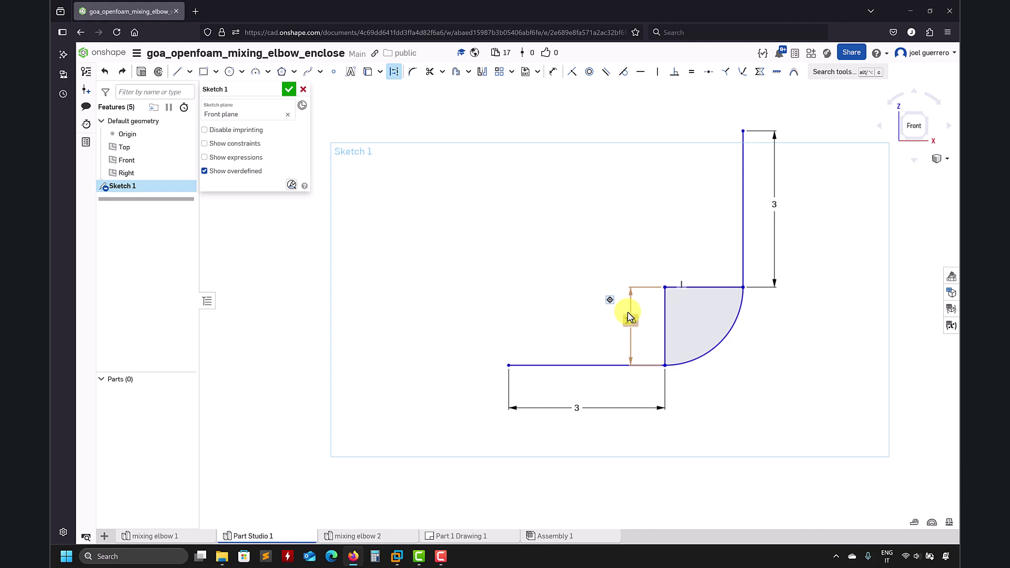
# - Convert the short vertical and short horizontal lines at the bend's centre to construction geometry
pyautogui.click(665, 331)
pyautogui.click(405, 78)
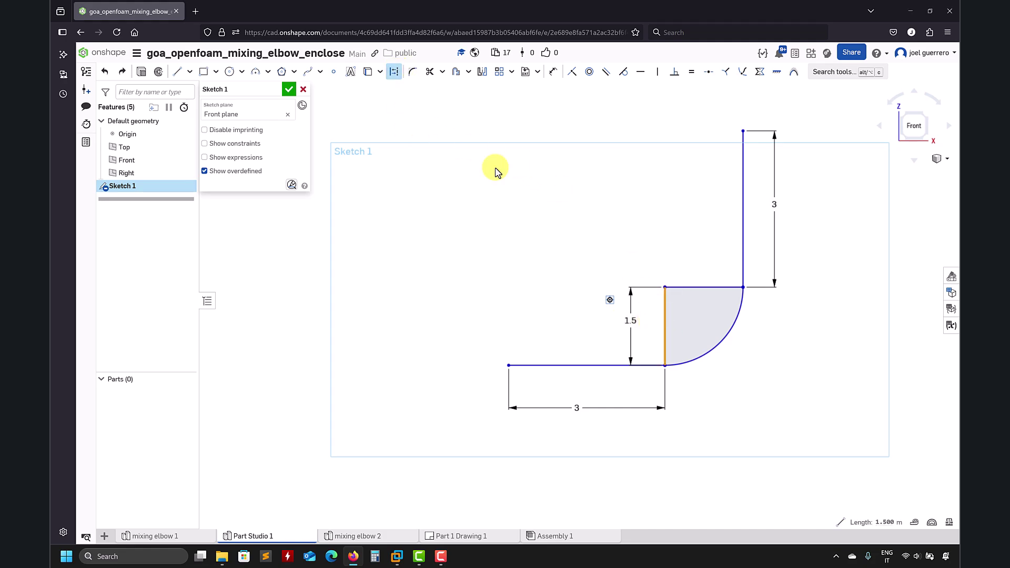
pyautogui.click(696, 287)
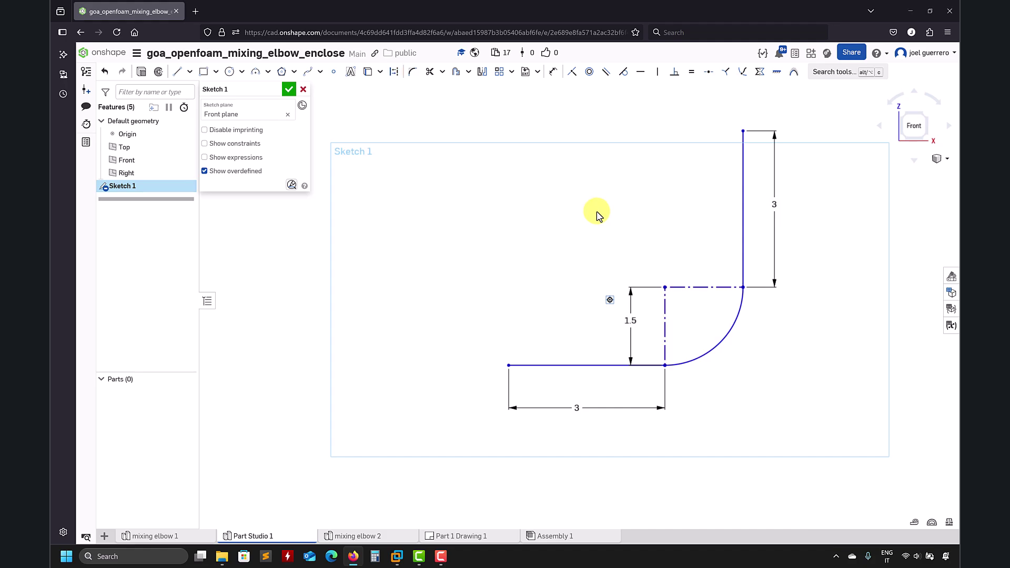
# - Check the bend and branch geometry in Part 1 Drawing and offset the bend arc outward by 0.5 m as construction geometry
pyautogui.moveTo(717, 421); pyautogui.dragTo(614, 435, button='middle')
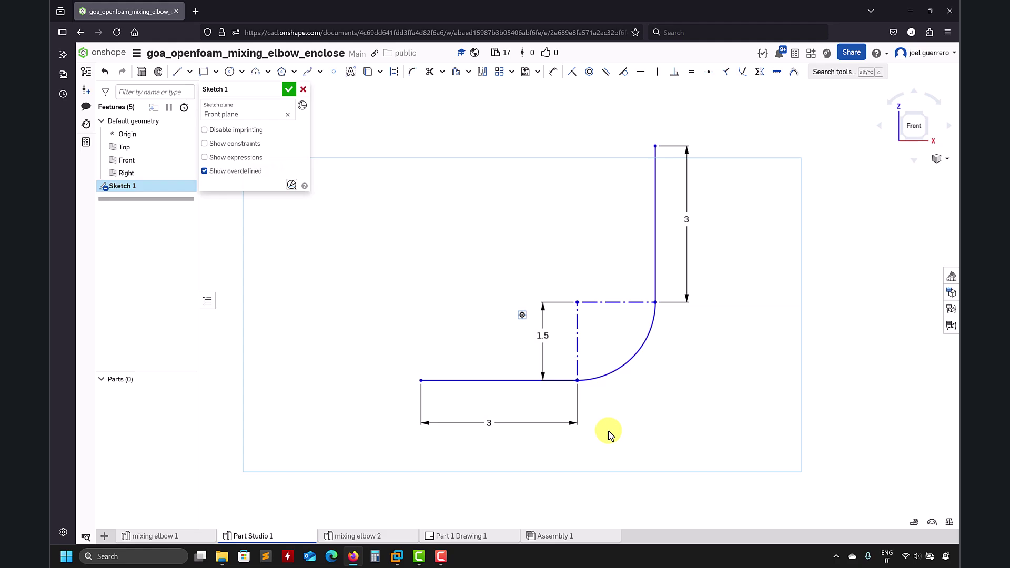
pyautogui.click(443, 536)
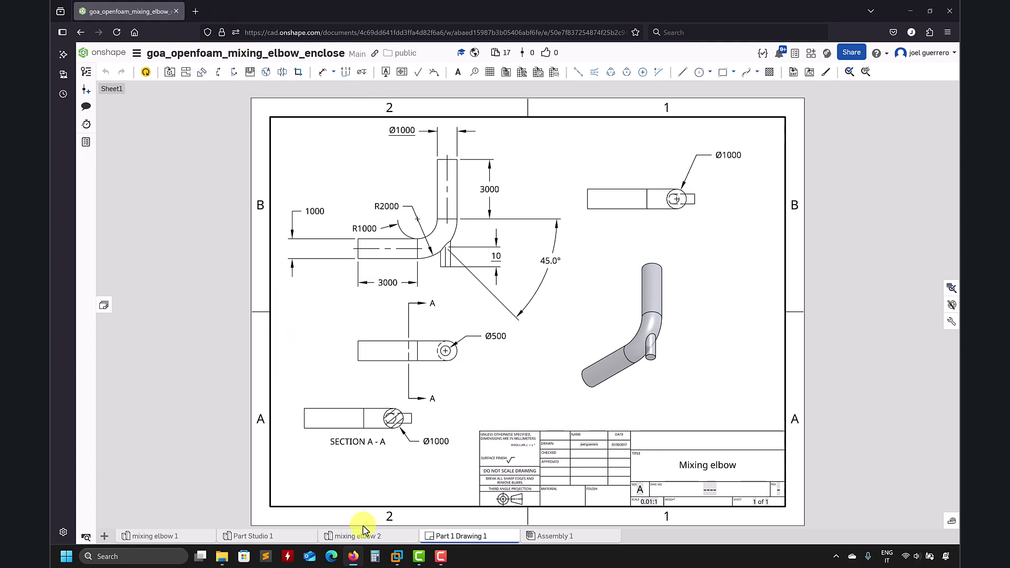
pyautogui.click(253, 536)
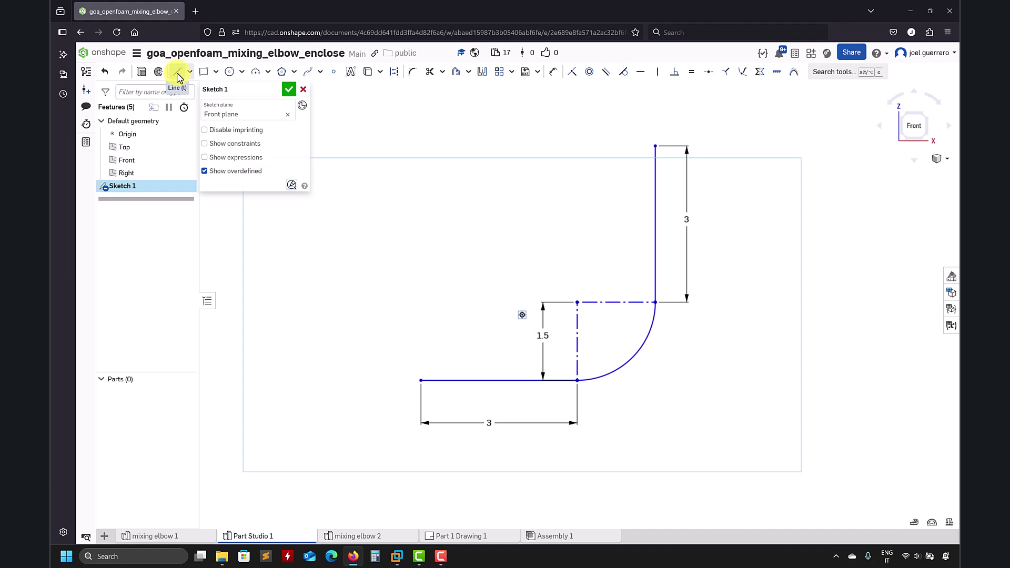
pyautogui.click(577, 303)
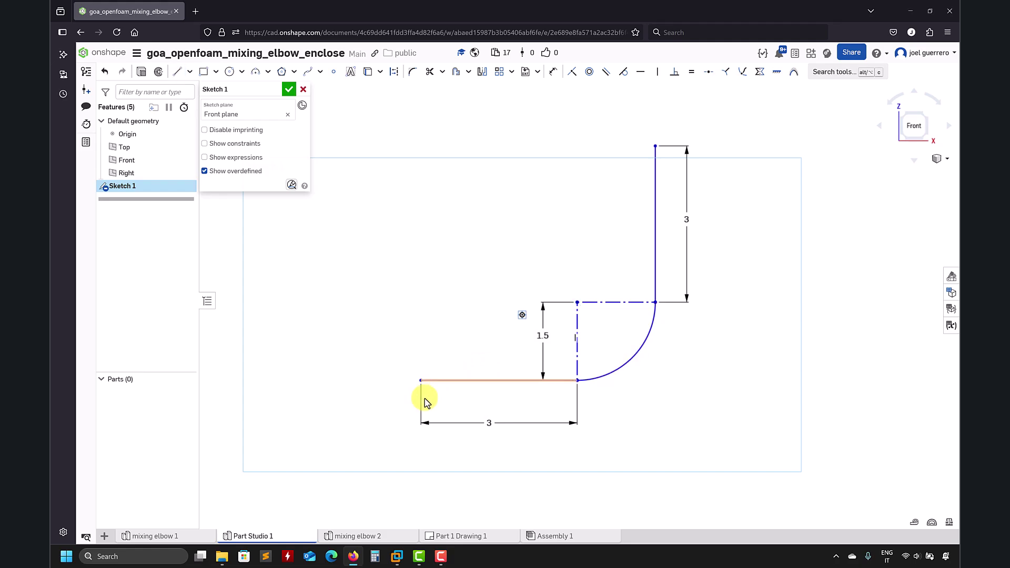
pyautogui.click(457, 532)
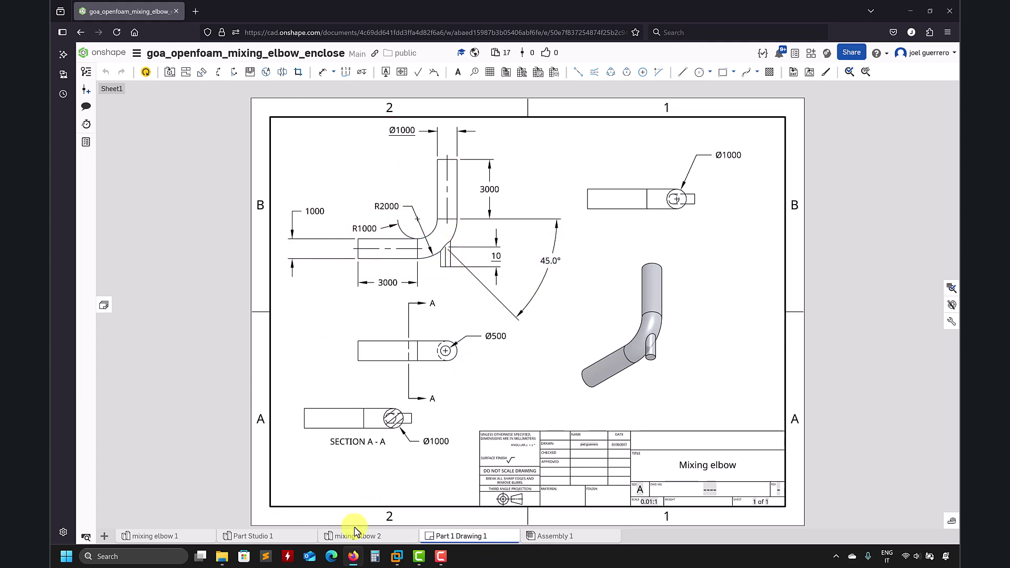
pyautogui.click(250, 535)
pyautogui.click(647, 342)
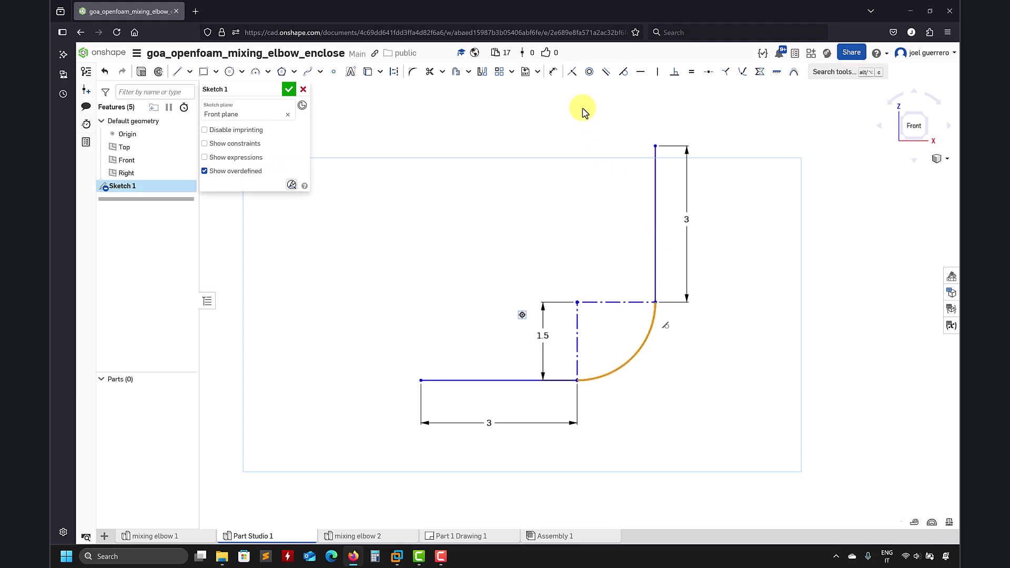
pyautogui.click(457, 75)
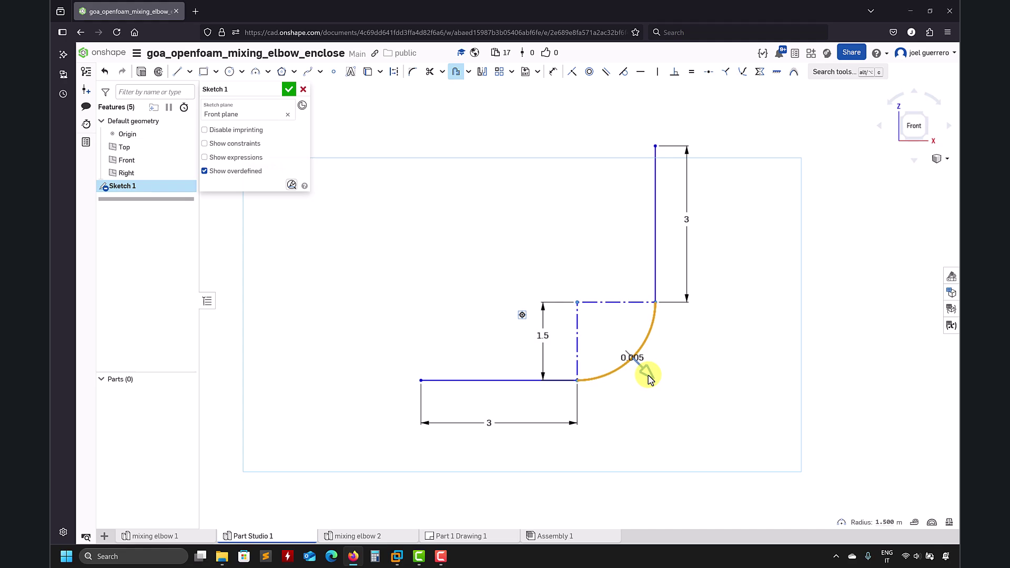
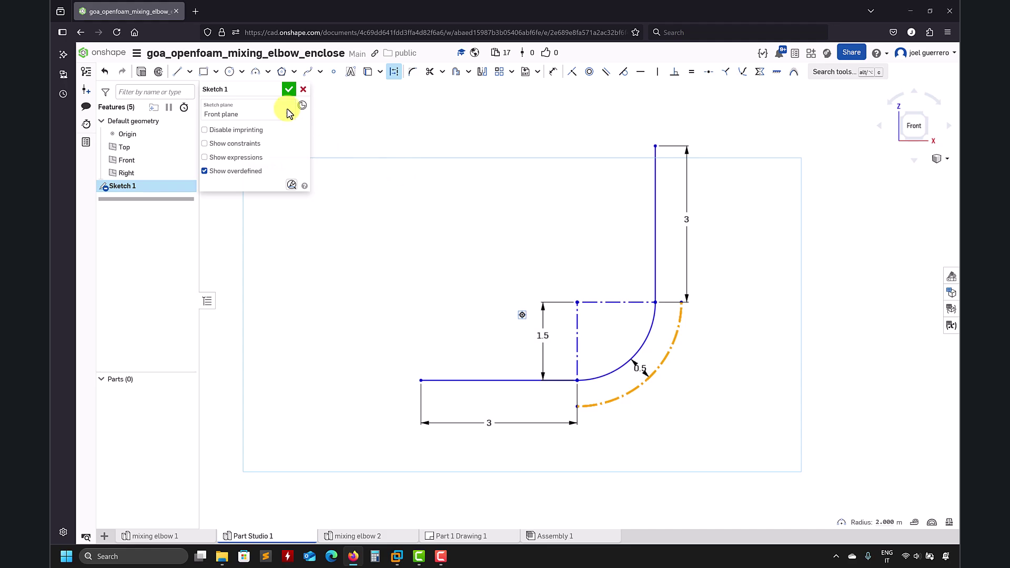
# - Draw a diagonal construction line from the bend's centre to the outer offset arc
pyautogui.click(177, 72)
pyautogui.click(578, 304)
pyautogui.click(665, 361)
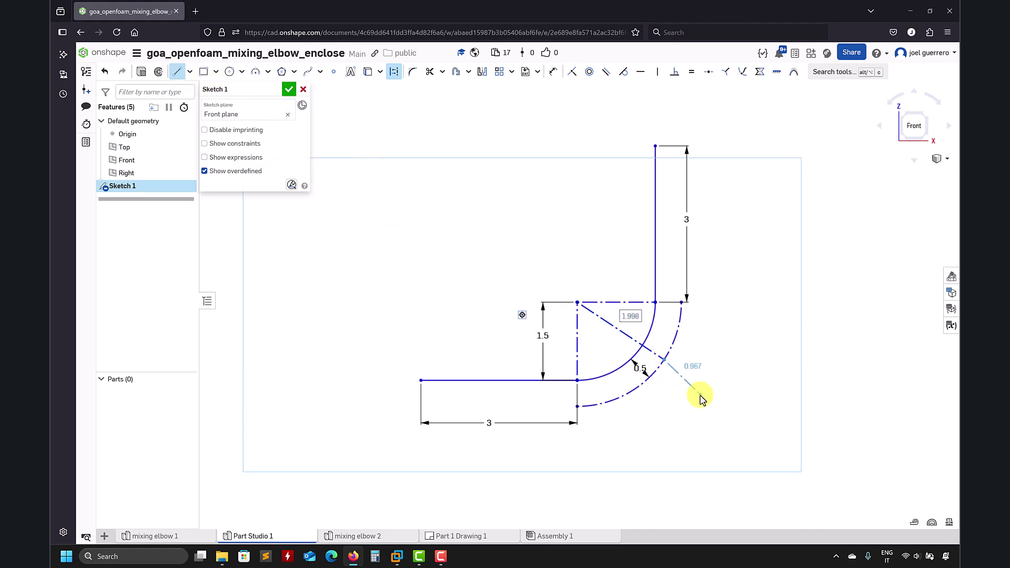
pyautogui.press('Escape')
# - Dimension the angle between the horizontal and diagonal construction lines to 45°
pyautogui.click(553, 72)
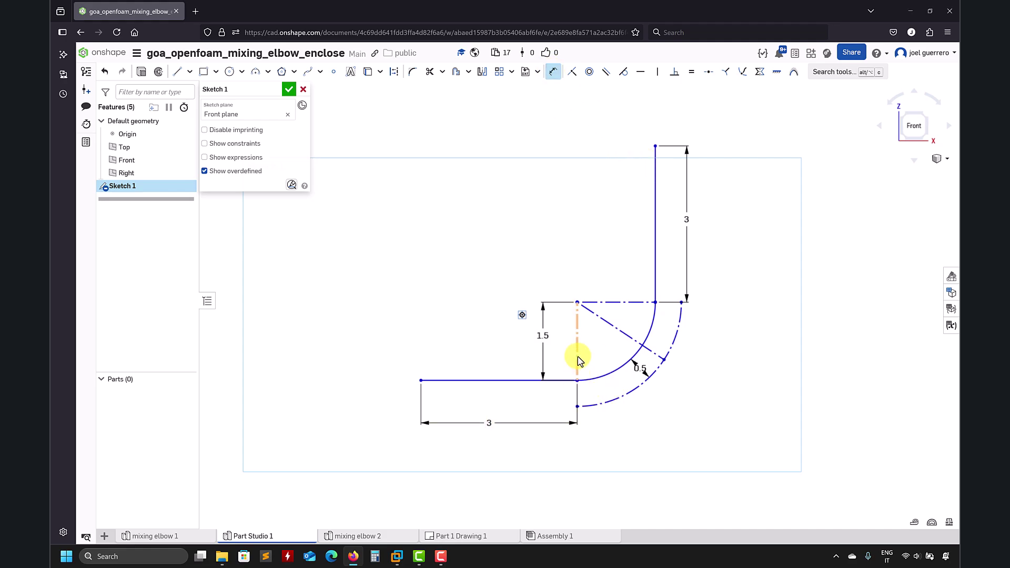
pyautogui.click(638, 304)
pyautogui.click(627, 335)
pyautogui.click(749, 348)
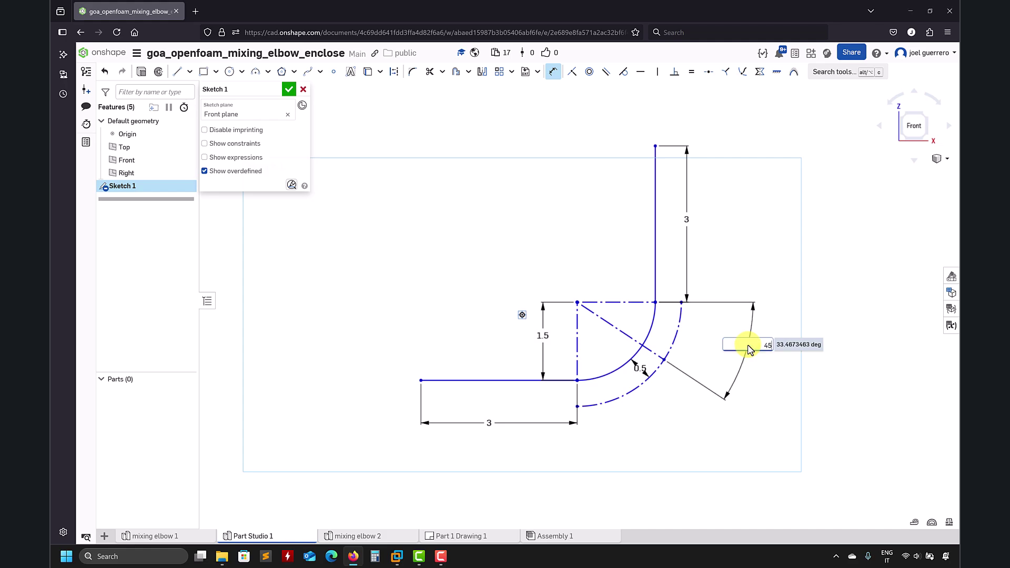
pyautogui.write('45')
pyautogui.press('Return')
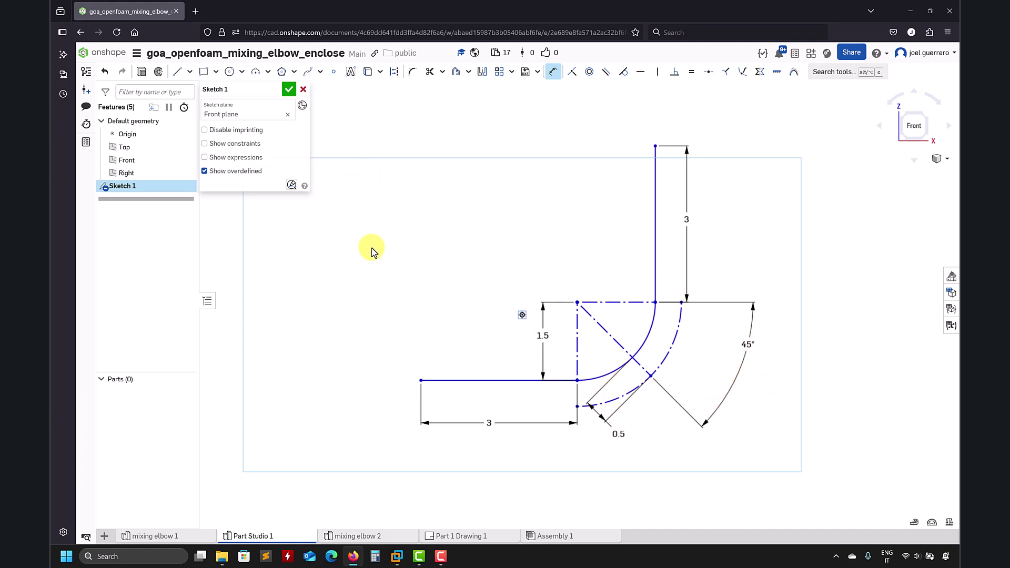
# - Draw a vertical line downward from the diagonal's end on the outer arc and dimension it to 1 m
pyautogui.click(177, 72)
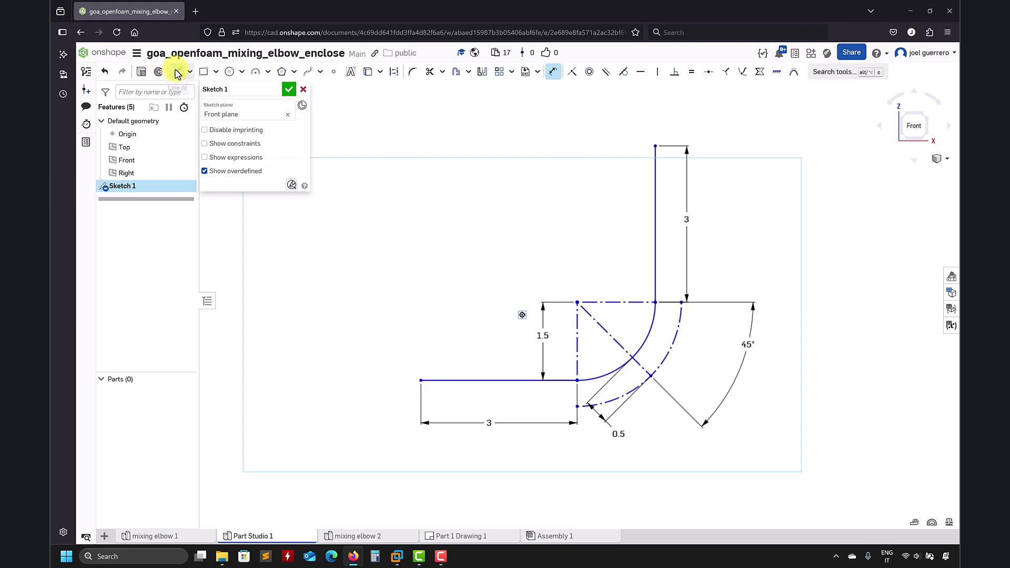
pyautogui.click(651, 377)
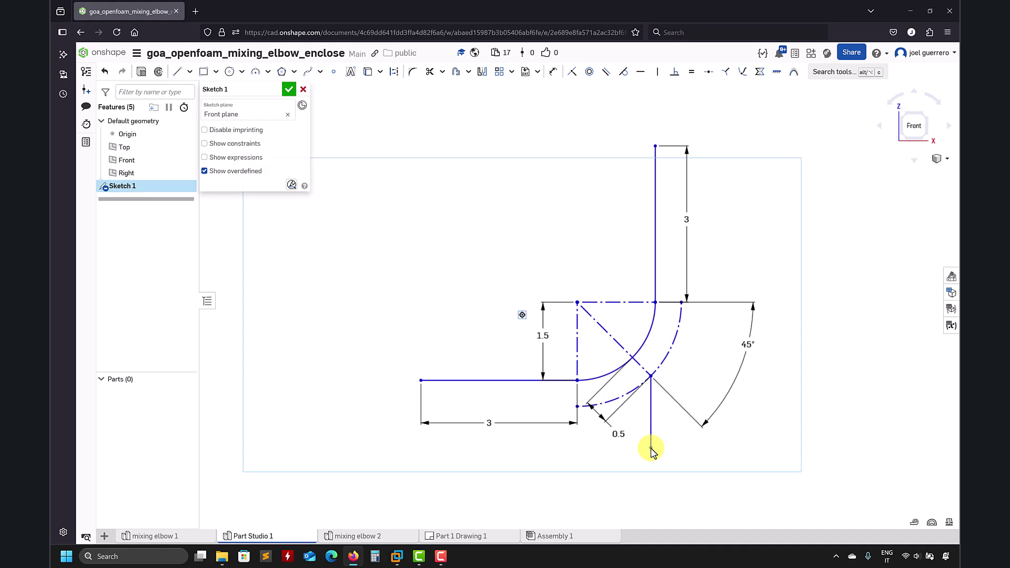
pyautogui.click(553, 71)
pyautogui.click(651, 430)
pyautogui.click(824, 410)
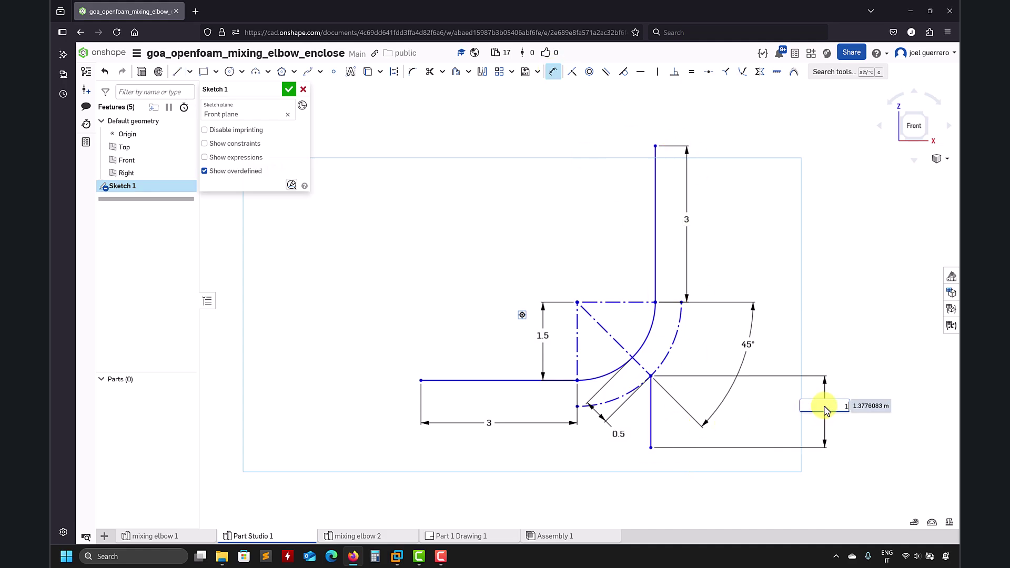
pyautogui.press('Return')
# - Check the branch dimensions in Part 1 Drawing, inspect the pipe centrelines in 3D and finish Sketch 1
pyautogui.click(463, 536)
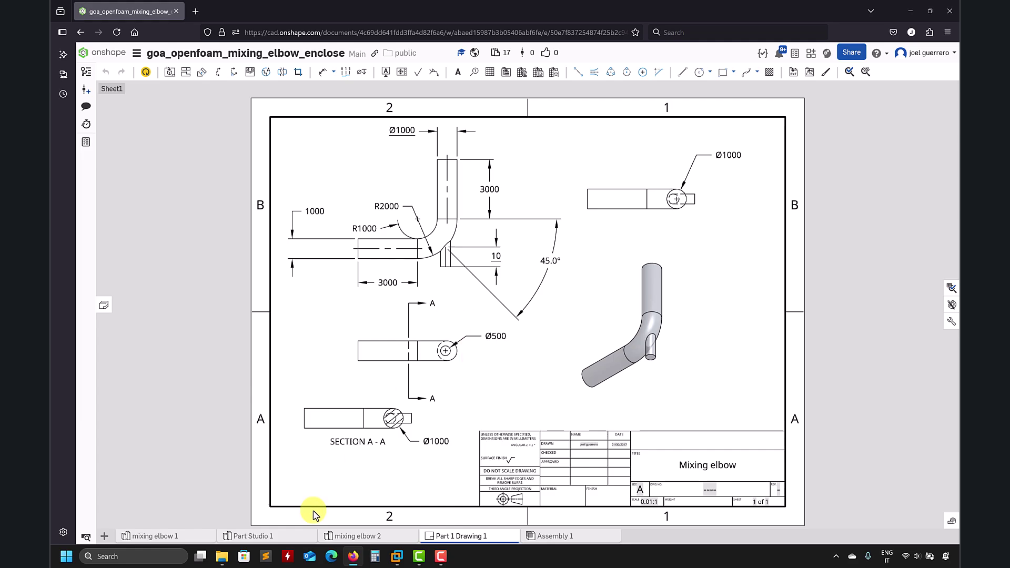
pyautogui.click(279, 536)
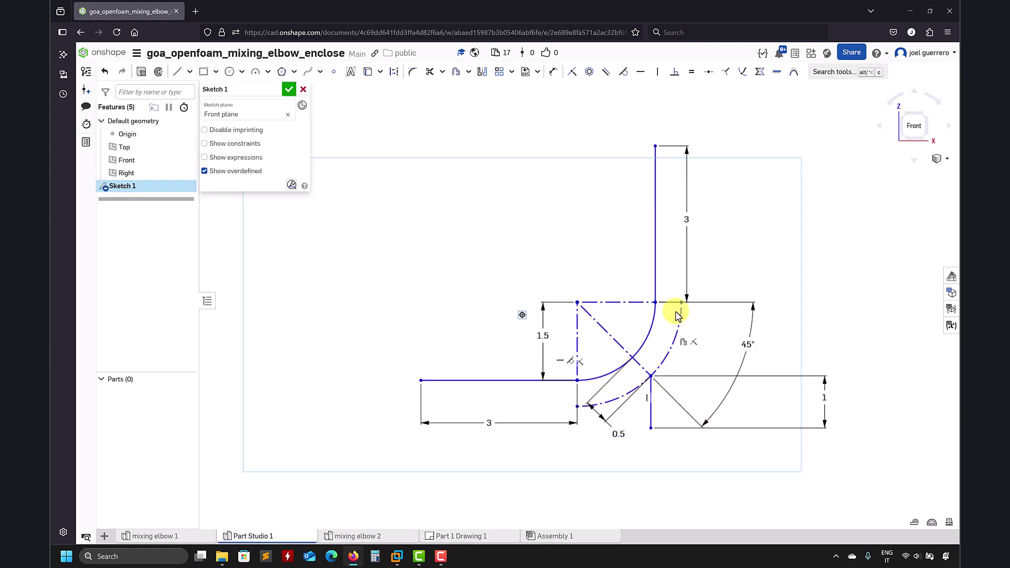
pyautogui.moveTo(481, 320)
pyautogui.mouseDown(button='right')
pyautogui.moveTo(519, 298)
pyautogui.moveTo(499, 306)
pyautogui.mouseUp(button='right')
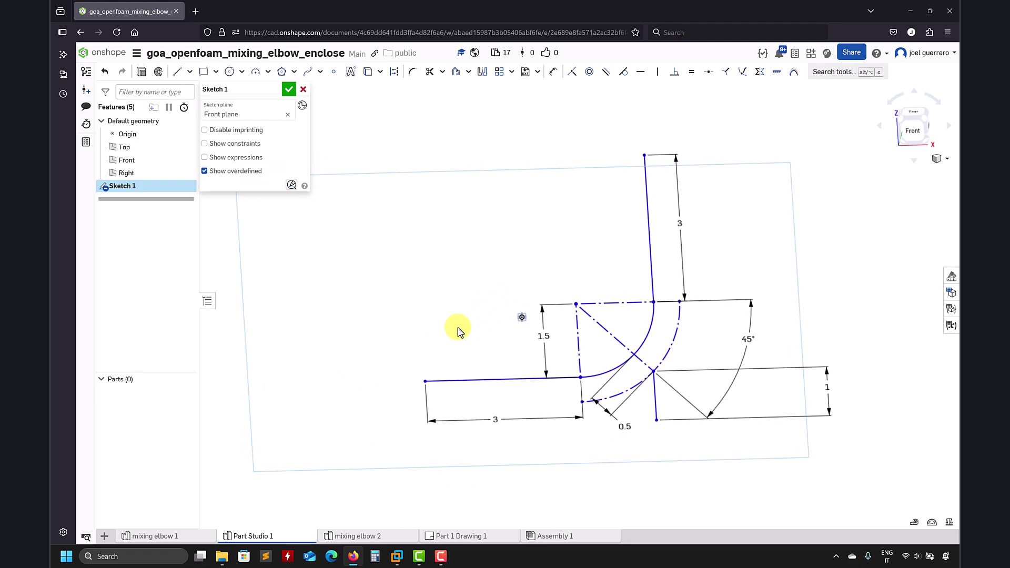
pyautogui.moveTo(441, 354); pyautogui.dragTo(439, 326, button='right')
pyautogui.moveTo(419, 384)
pyautogui.mouseDown(button='right')
pyautogui.moveTo(401, 345)
pyautogui.moveTo(418, 372)
pyautogui.mouseUp(button='right')
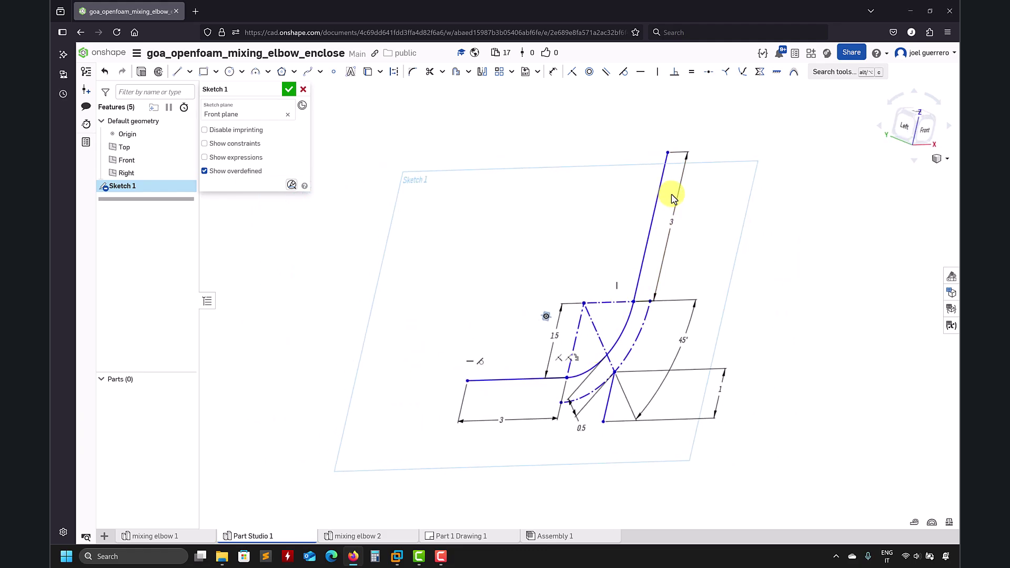
pyautogui.moveTo(497, 319)
pyautogui.mouseDown(button='right')
pyautogui.moveTo(473, 317)
pyautogui.moveTo(499, 342)
pyautogui.mouseUp(button='right')
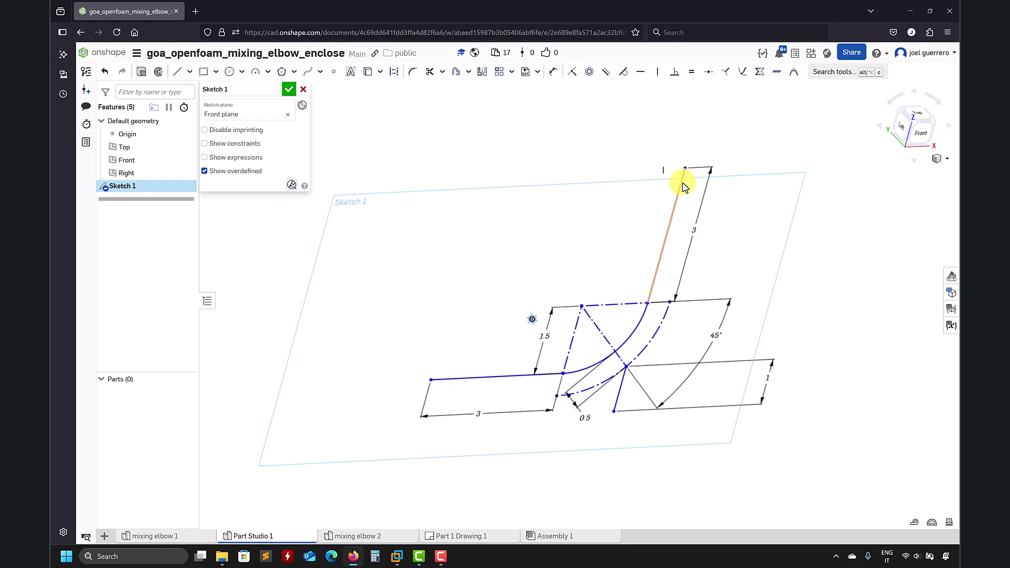
pyautogui.moveTo(682, 188); pyautogui.dragTo(682, 171)
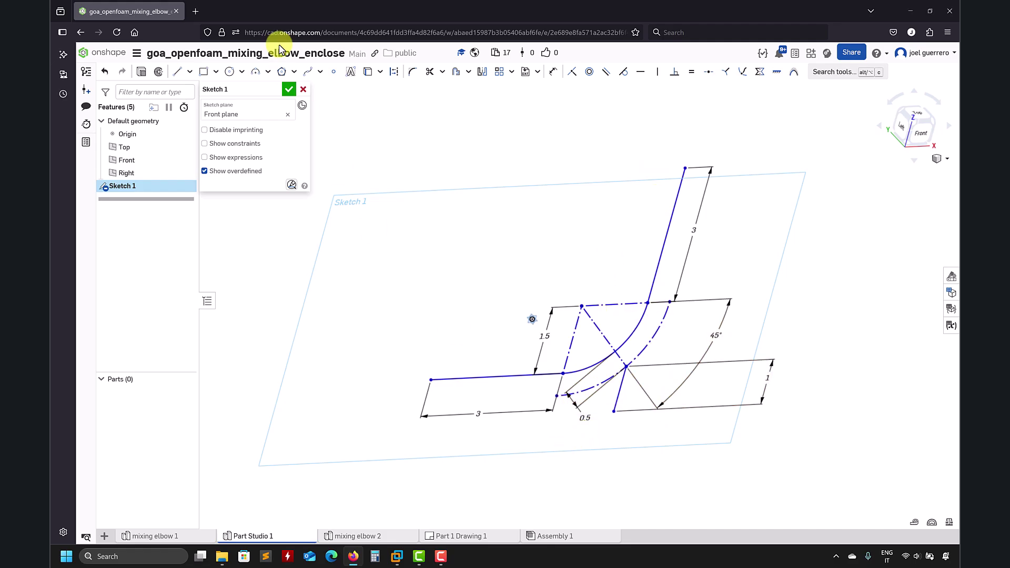
pyautogui.click(288, 93)
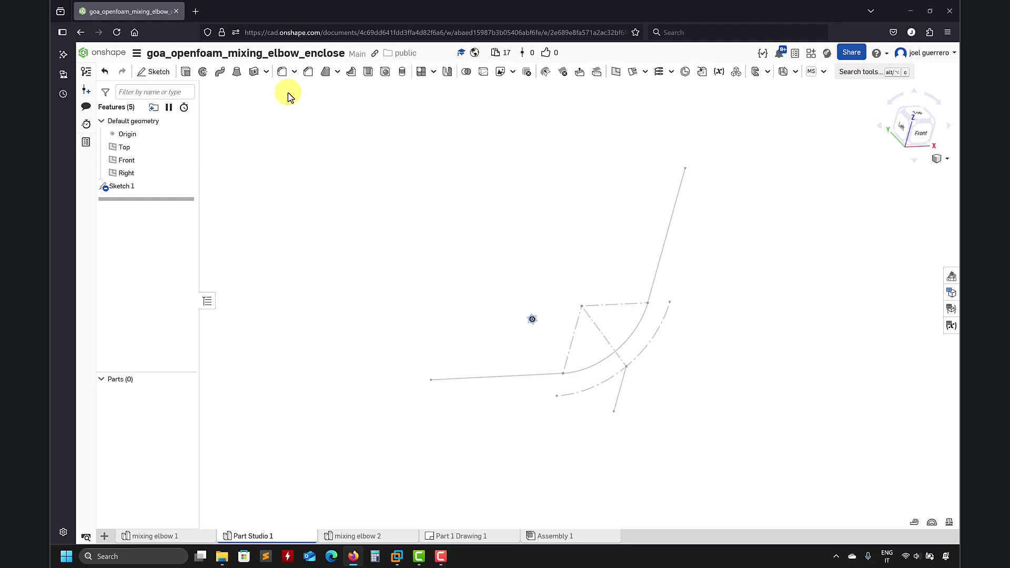
# - Create a Point normal plane at the upper end of the vertical centreline, perpendicular to that line
pyautogui.click(616, 76)
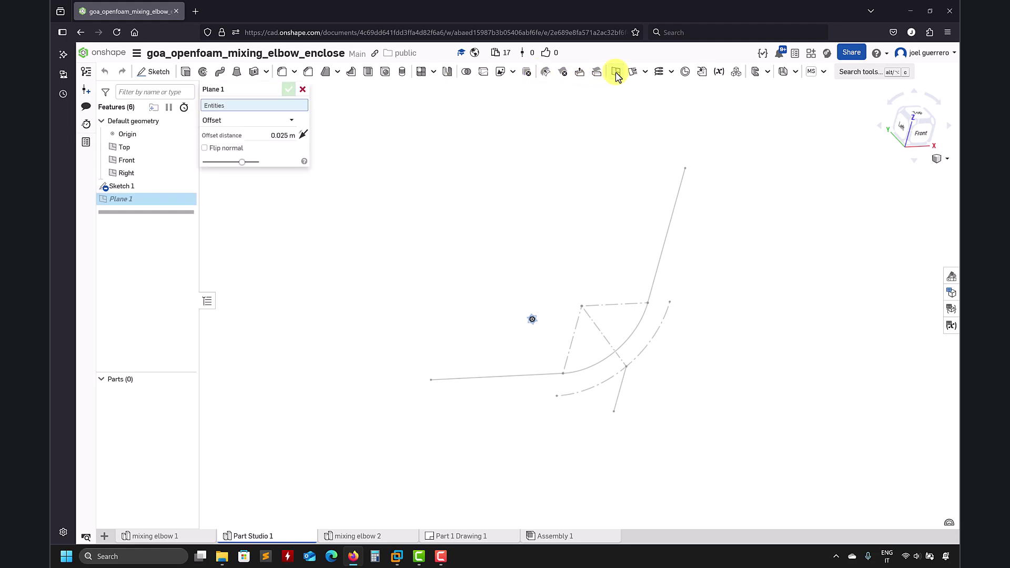
pyautogui.click(282, 123)
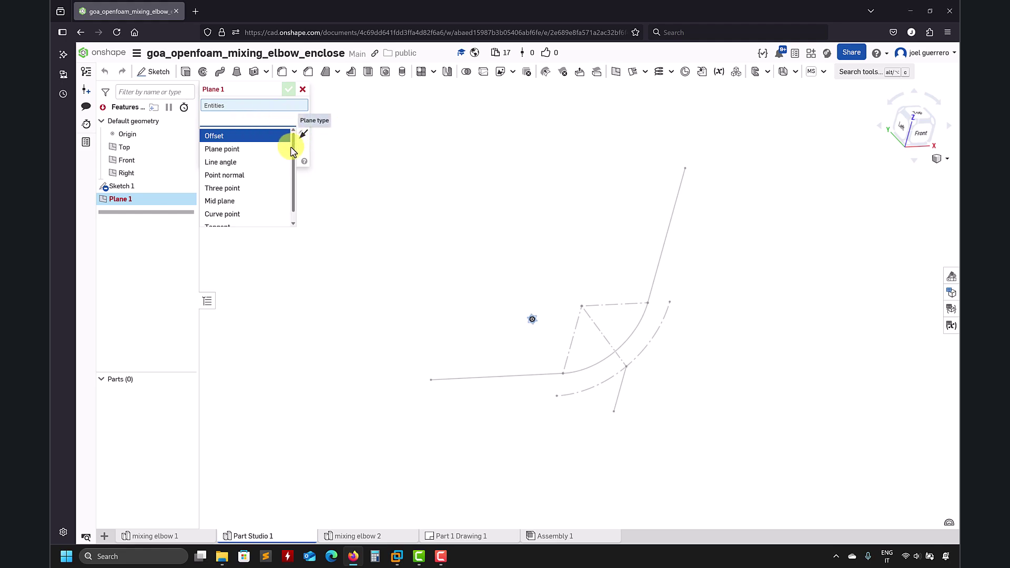
pyautogui.click(246, 176)
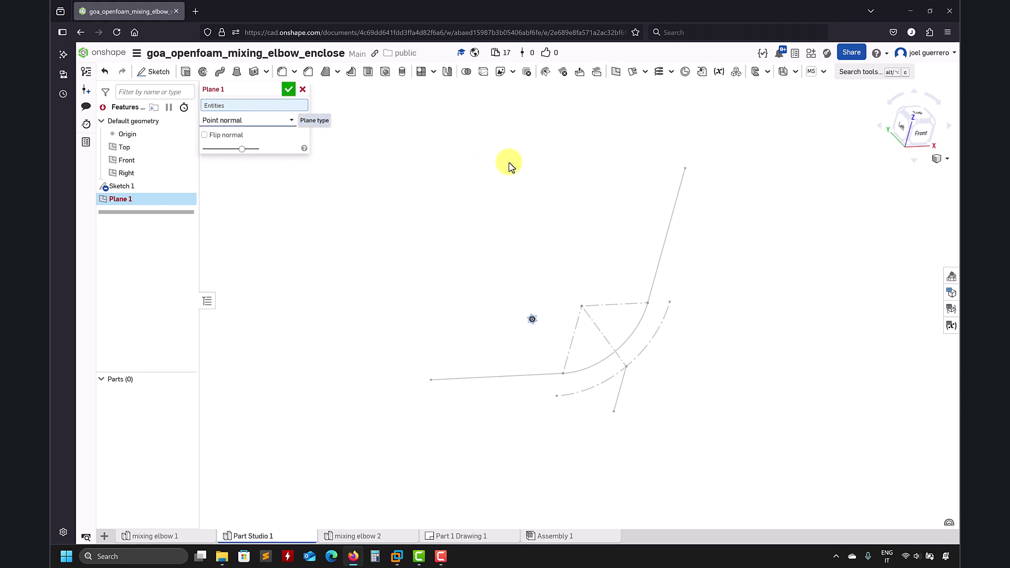
pyautogui.click(686, 170)
pyautogui.click(680, 180)
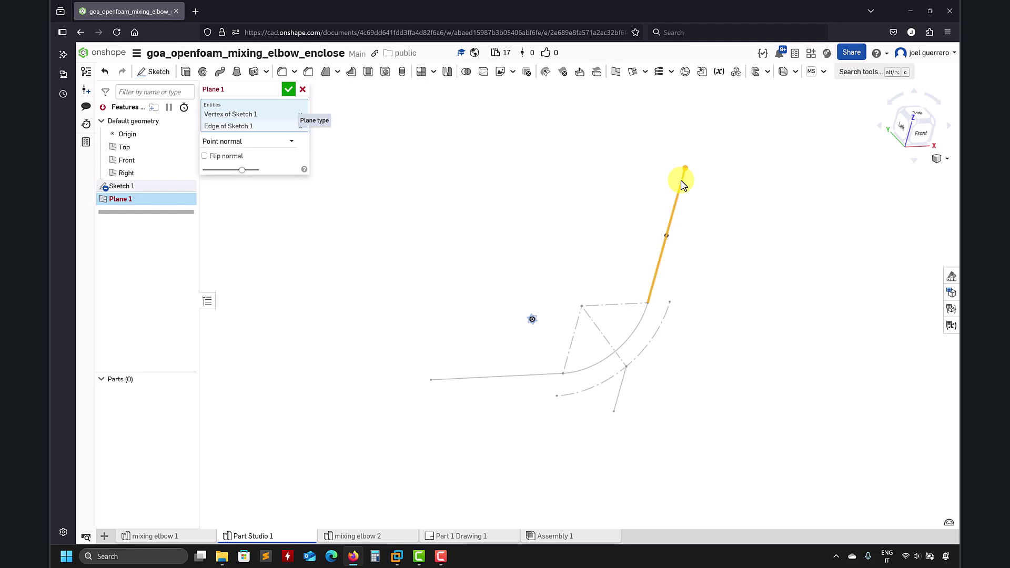
pyautogui.click(289, 89)
# - Enlarge the displayed outline of Plane 1 so that it surrounds the upper end of the vertical centreline
pyautogui.moveTo(658, 173); pyautogui.dragTo(604, 271, button='right')
pyautogui.scroll(5, 604, 271)
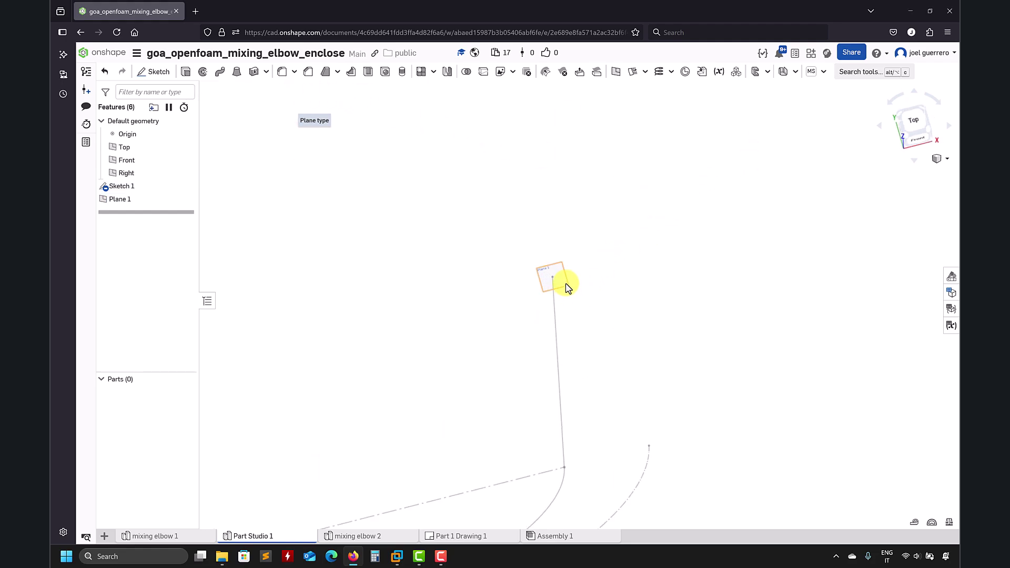
pyautogui.click(566, 287)
pyautogui.moveTo(566, 287); pyautogui.dragTo(603, 309)
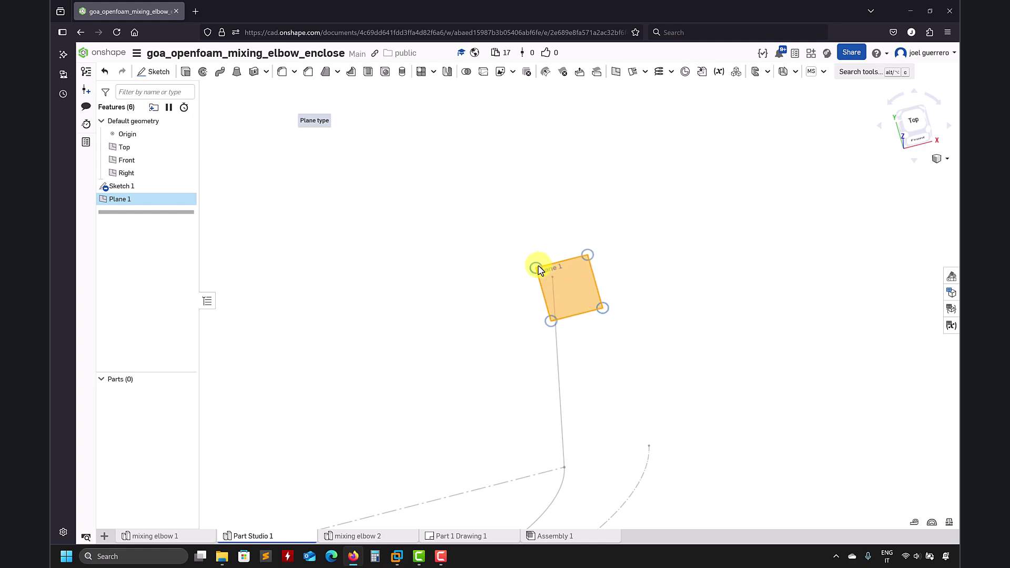
pyautogui.moveTo(539, 270); pyautogui.dragTo(480, 242)
pyautogui.scroll(-2, 489, 352)
pyautogui.moveTo(489, 352); pyautogui.dragTo(584, 227, button='middle')
pyautogui.scroll(-2, 584, 228)
pyautogui.moveTo(563, 253)
pyautogui.mouseDown(button='right')
pyautogui.moveTo(579, 253)
pyautogui.moveTo(578, 305)
pyautogui.mouseUp(button='right')
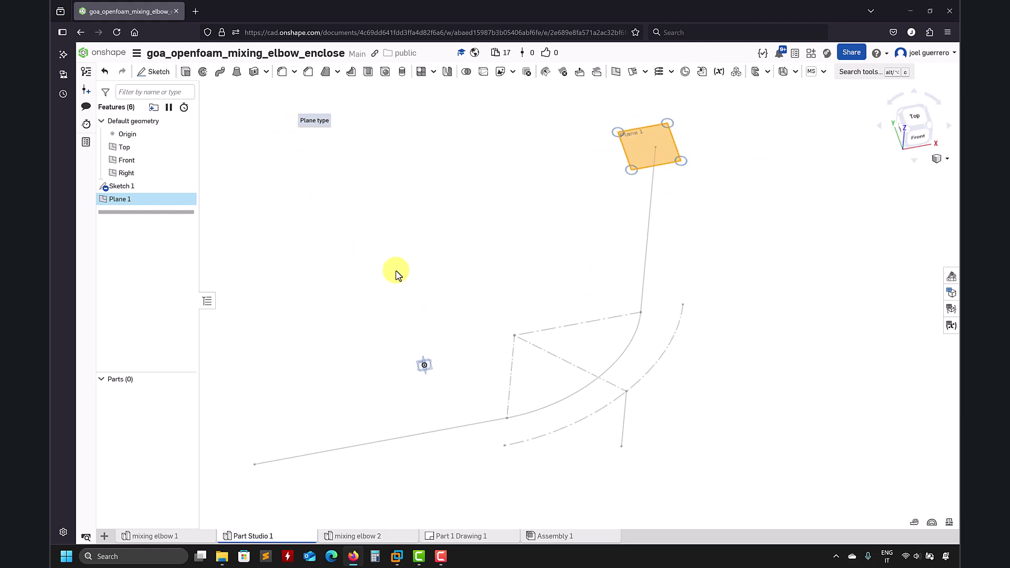
pyautogui.click(707, 201)
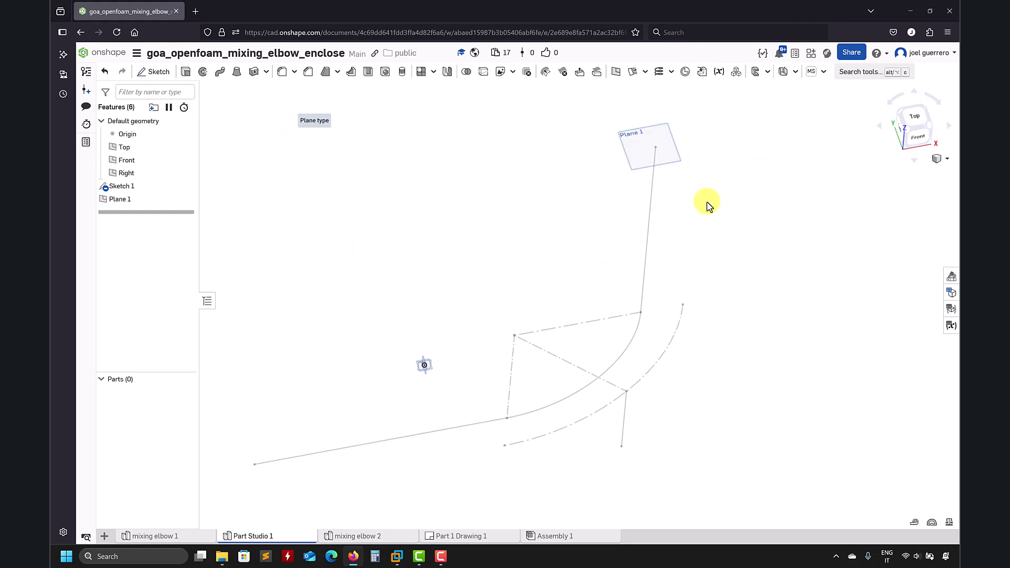
# - Start a sketch on Plane 1 and draw a circle about 0.915 m in diameter, centred on the centreline's end
pyautogui.click(665, 147)
pyautogui.click(154, 72)
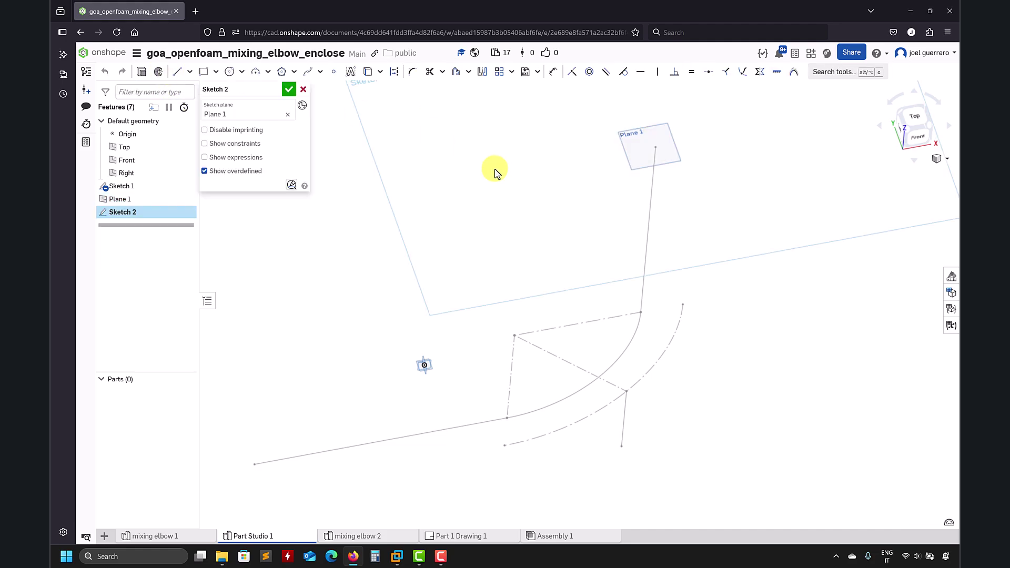
pyautogui.moveTo(496, 168); pyautogui.dragTo(436, 235, button='middle')
pyautogui.scroll(5, 517, 197)
pyautogui.moveTo(517, 198); pyautogui.dragTo(379, 247, button='middle')
pyautogui.scroll(3, 379, 247)
pyautogui.click(229, 71)
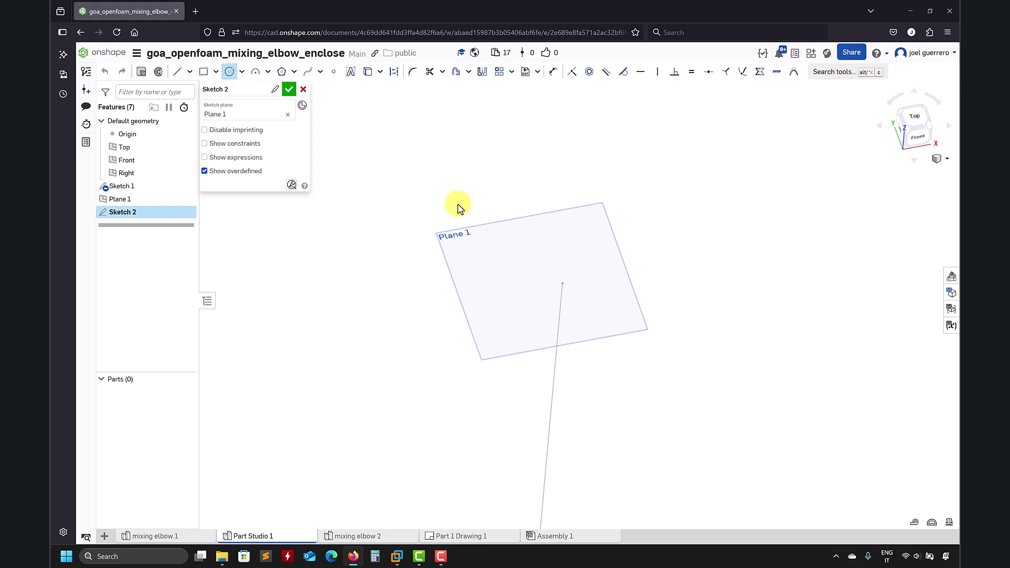
pyautogui.click(562, 283)
pyautogui.click(663, 220)
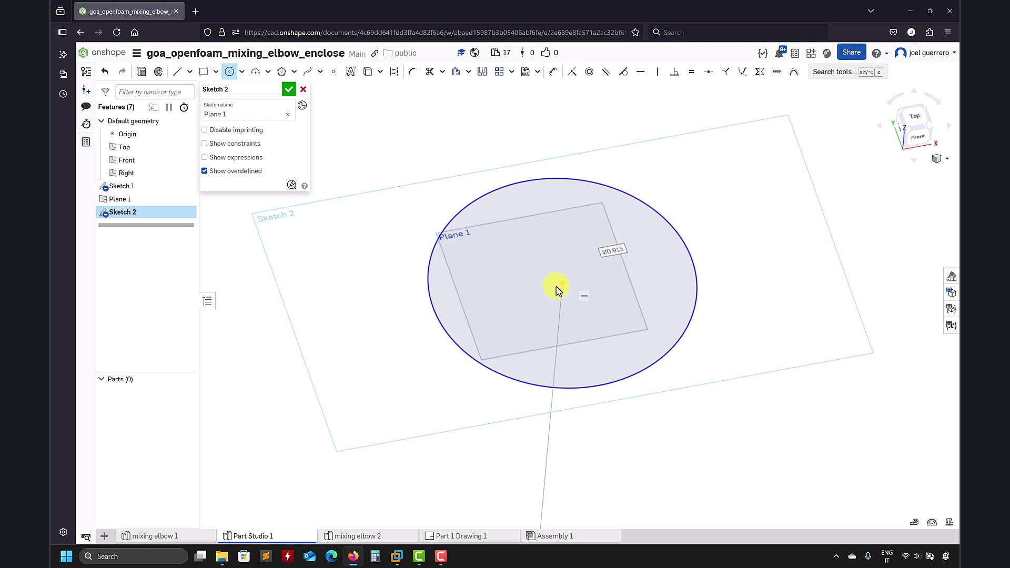
# - Try to project the upper endpoint of the outer offset arc into Sketch 2 with Use (Project/Convert)
pyautogui.scroll(-5, 487, 424)
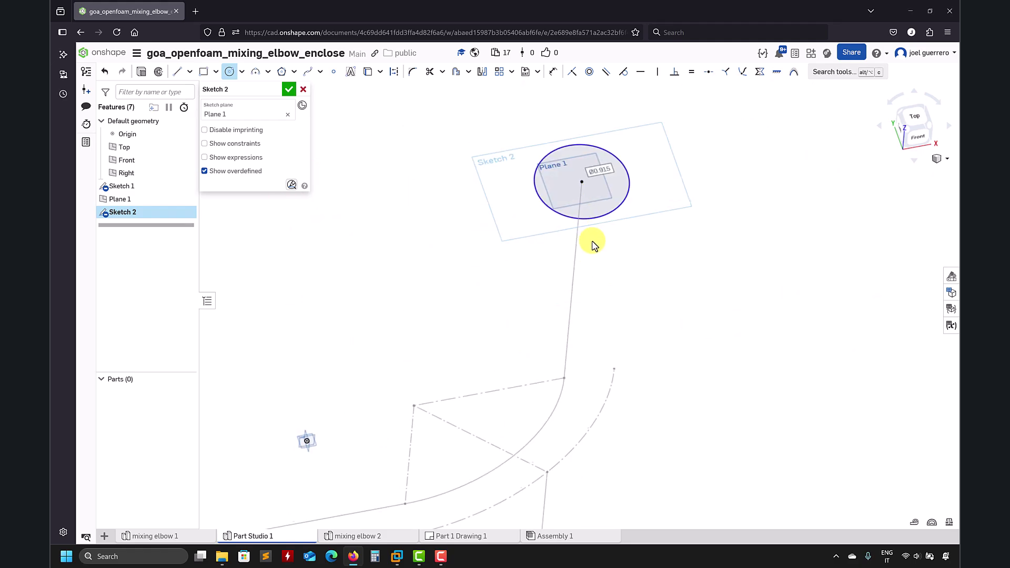
pyautogui.moveTo(625, 335); pyautogui.dragTo(584, 378, button='middle')
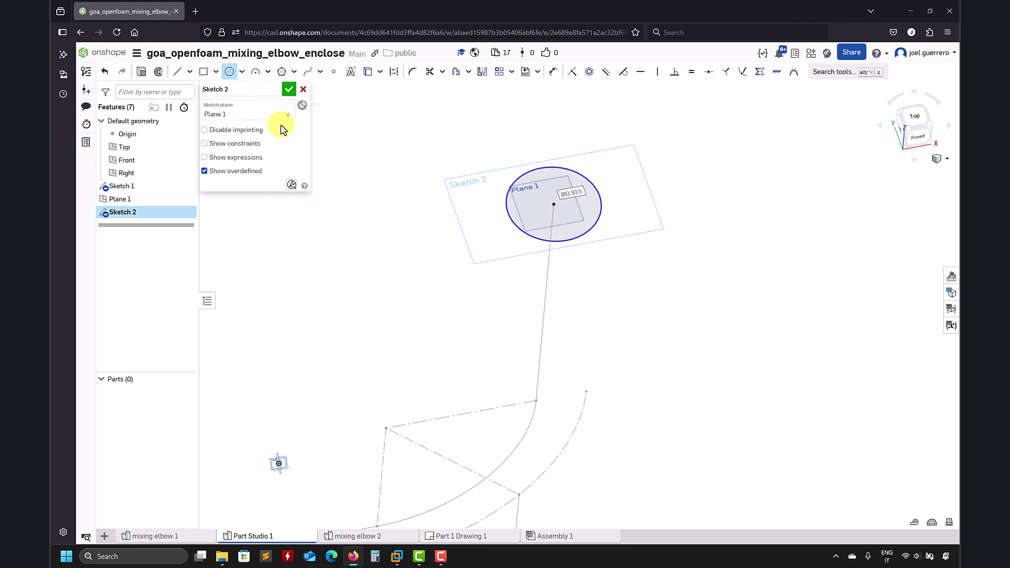
pyautogui.click(368, 72)
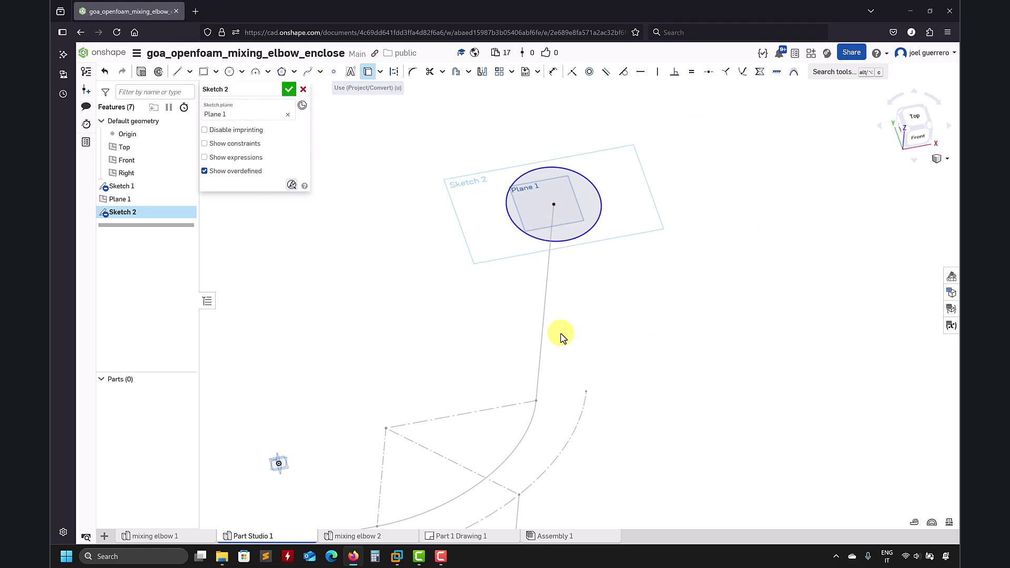
pyautogui.click(586, 396)
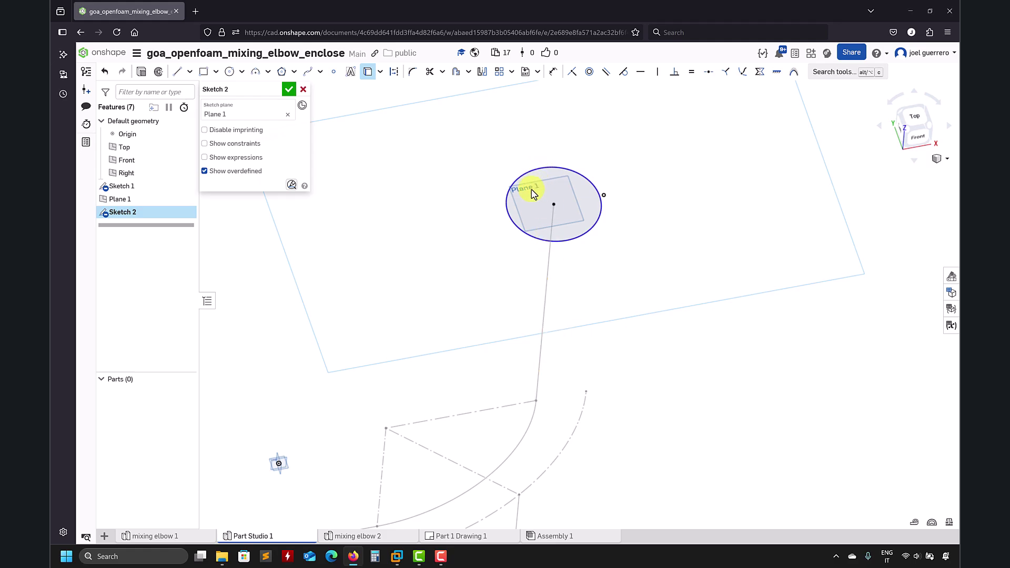
pyautogui.click(562, 456)
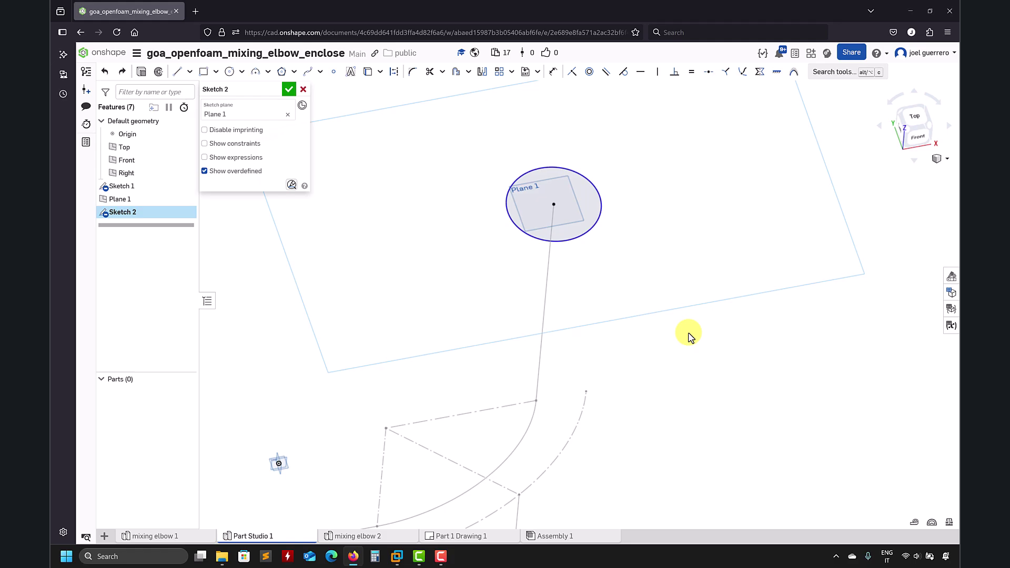
# - Check the pipe diameter in Part 1 Drawing and dimension the circle in Sketch 2 to a diameter of 1 m
pyautogui.click(448, 536)
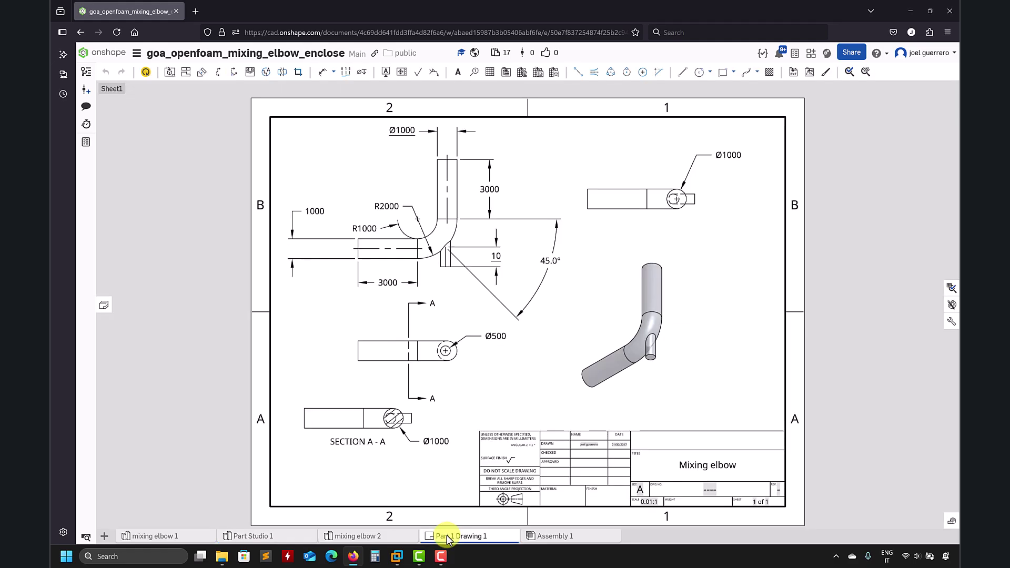
pyautogui.click(278, 535)
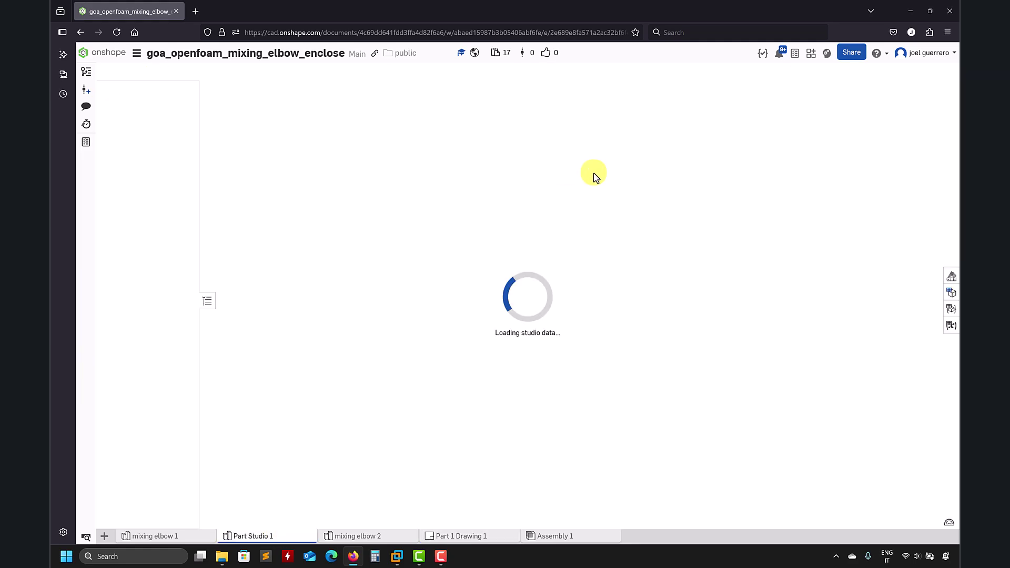
pyautogui.click(553, 71)
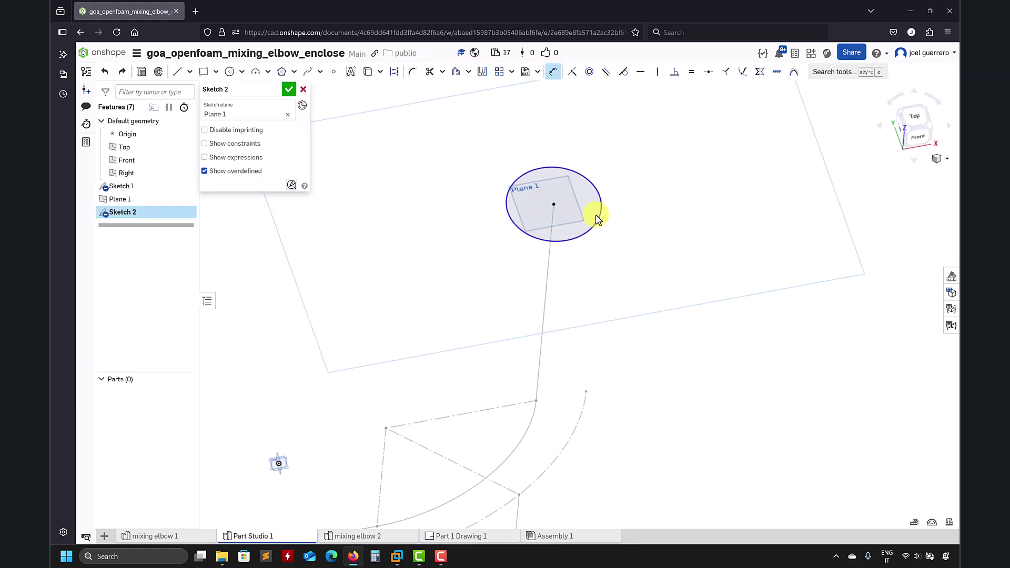
pyautogui.click(603, 216)
pyautogui.click(649, 192)
pyautogui.write('1')
pyautogui.press('Return')
# - Turn on the display of constraints in Sketch 2 and finish the sketch
pyautogui.press('n')
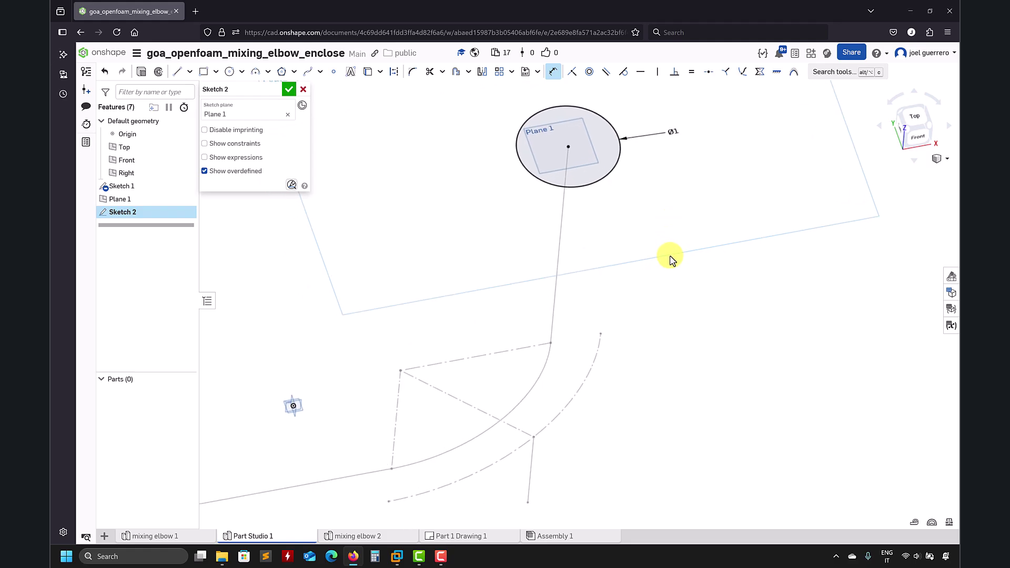
pyautogui.hotkey('shift', '7')
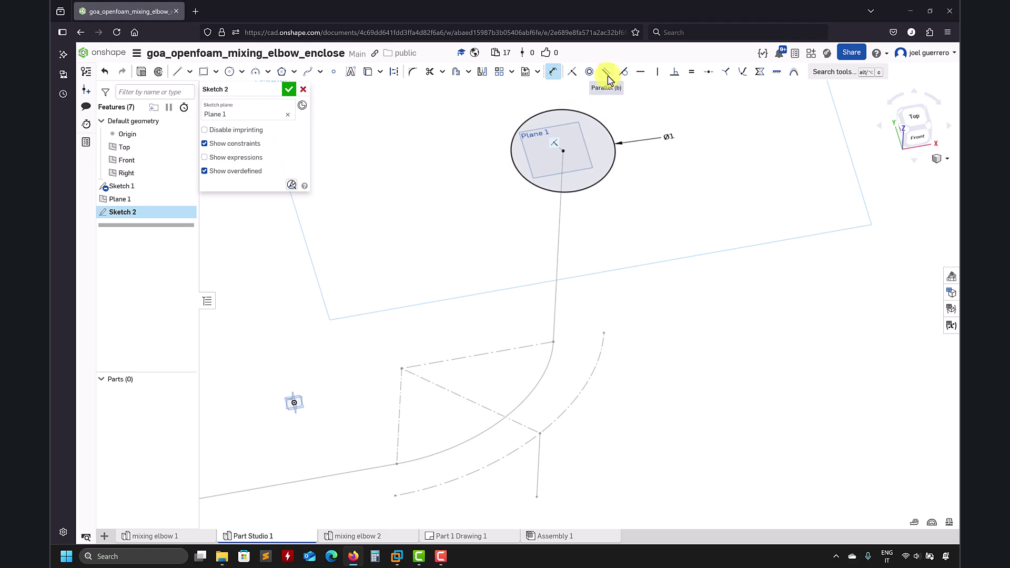
pyautogui.moveTo(708, 296); pyautogui.dragTo(733, 277, button='middle')
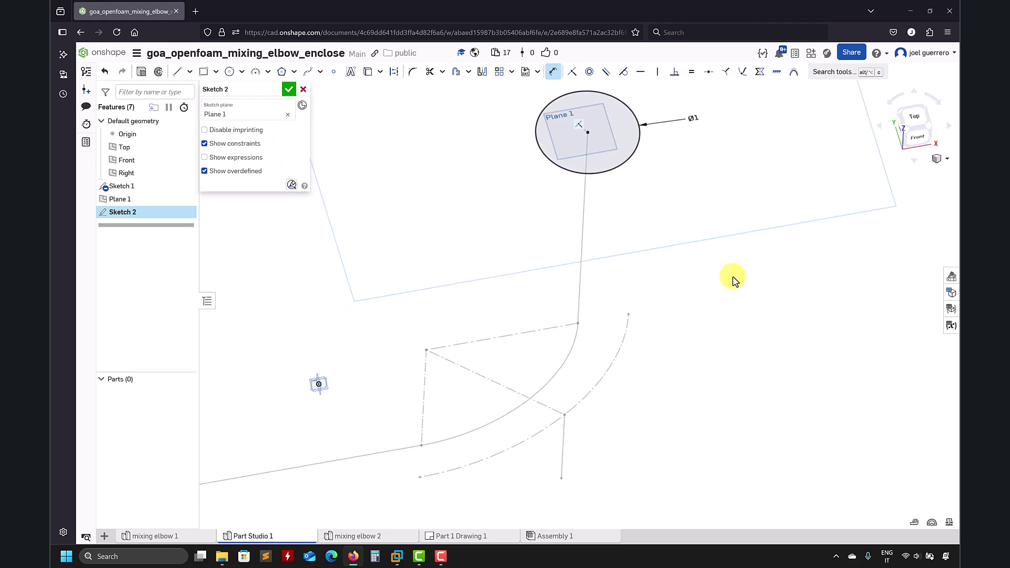
pyautogui.click(290, 90)
# - Sweep the Sketch 2 circle as a new solid along the vertical line, bend arc and horizontal line of Sketch 1
pyautogui.scroll(-4, 428, 296)
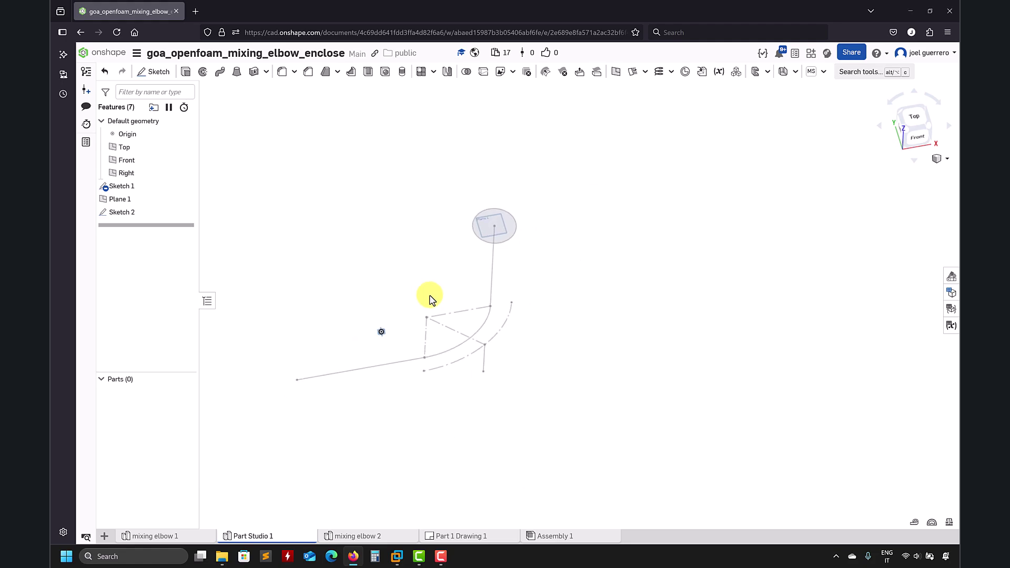
pyautogui.moveTo(428, 295); pyautogui.dragTo(473, 267, button='middle')
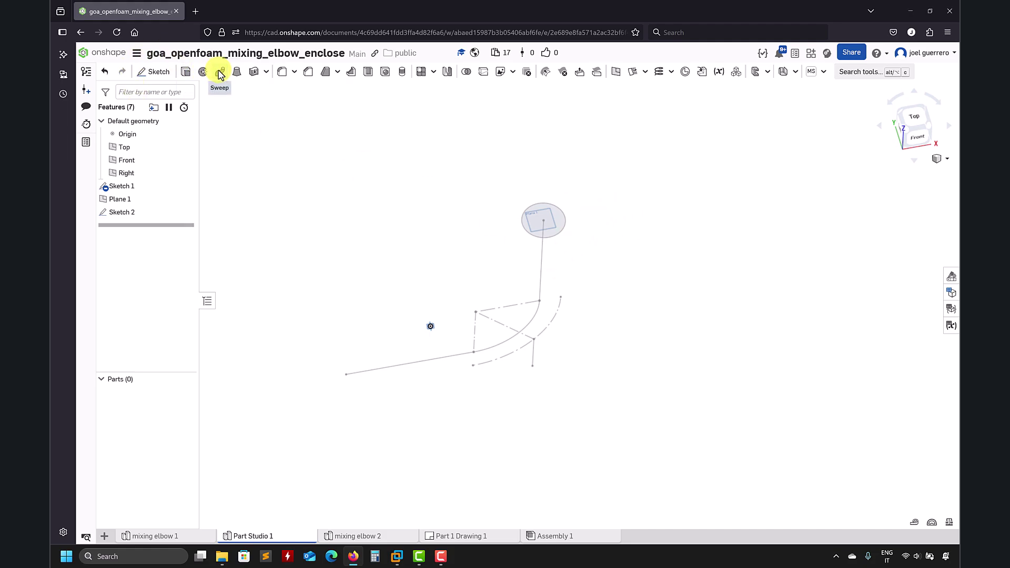
pyautogui.click(221, 73)
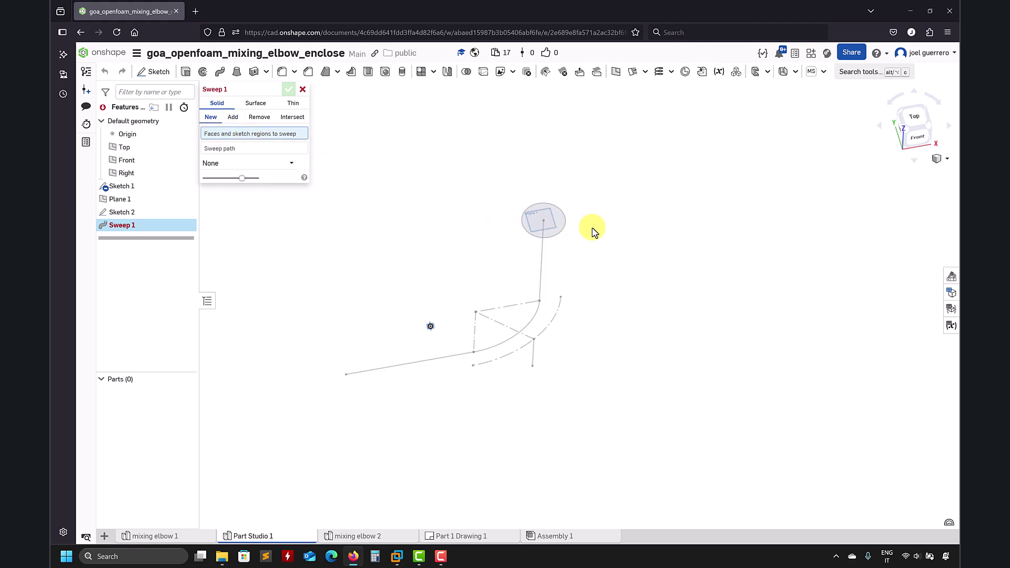
pyautogui.click(558, 221)
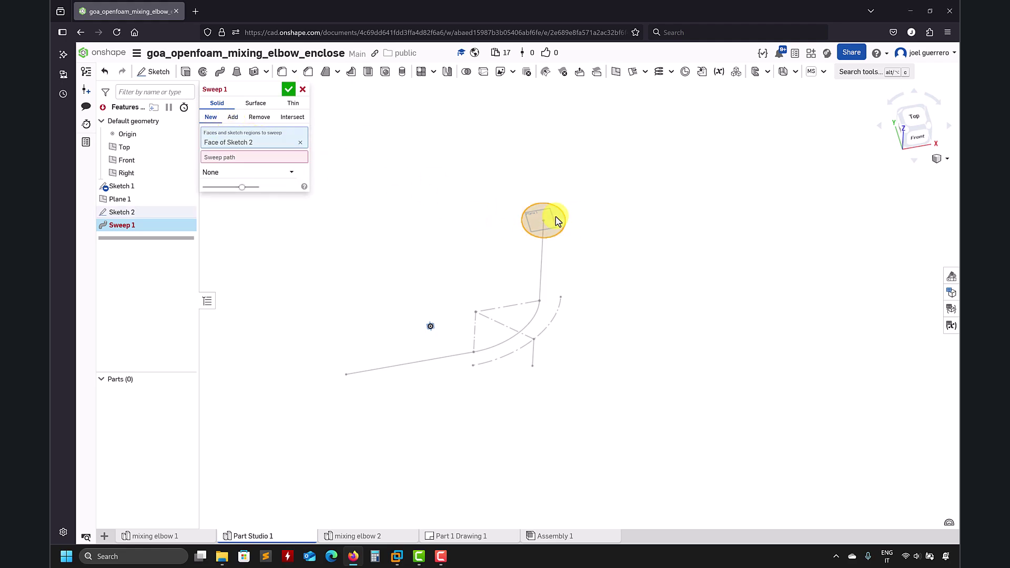
pyautogui.click(541, 270)
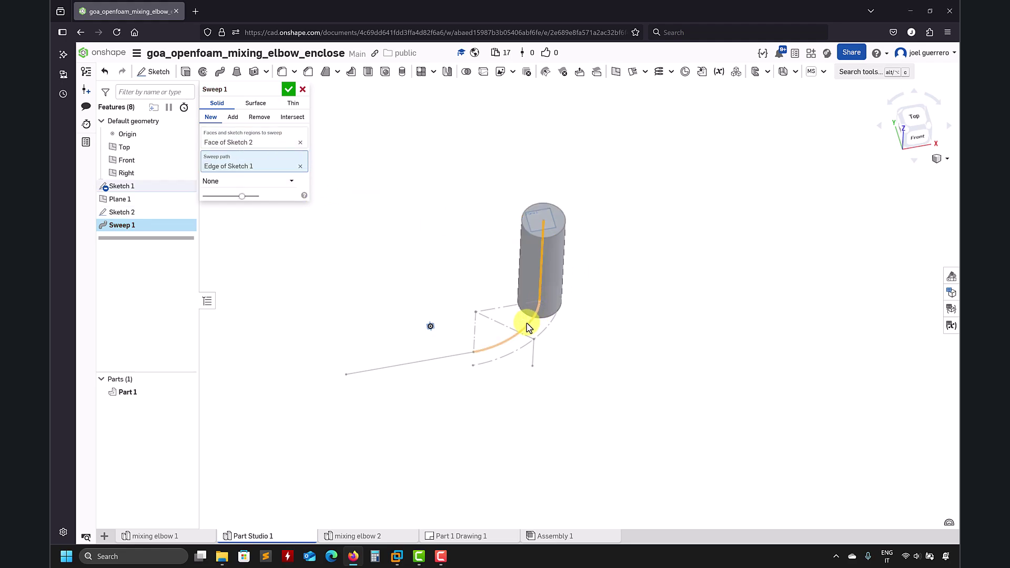
pyautogui.click(529, 328)
pyautogui.click(421, 366)
pyautogui.moveTo(674, 419)
pyautogui.mouseDown(button='right')
pyautogui.moveTo(670, 372)
pyautogui.moveTo(629, 372)
pyautogui.mouseUp(button='right')
pyautogui.click(289, 89)
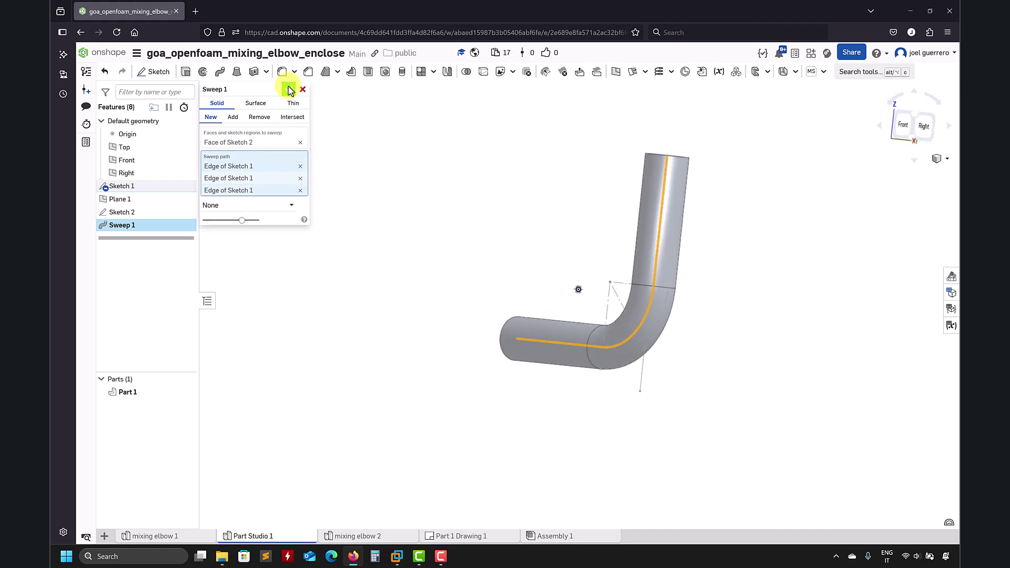
# - Show Sketch 1 again and inspect the branch line below the bend of the swept pipe
pyautogui.moveTo(349, 331); pyautogui.dragTo(446, 359, button='right')
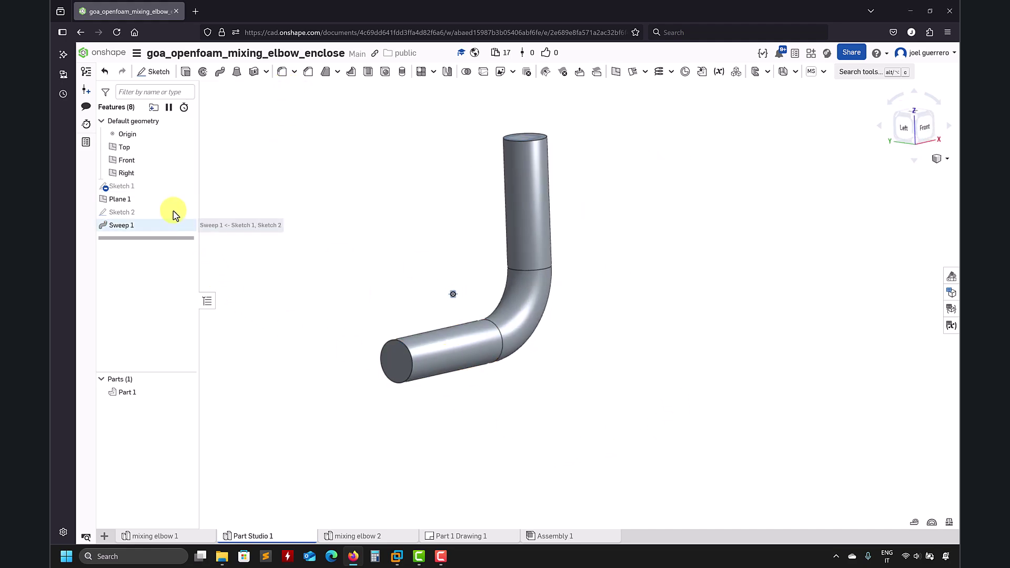
pyautogui.click(192, 187)
pyautogui.moveTo(402, 268); pyautogui.dragTo(470, 287, button='middle')
pyautogui.moveTo(470, 287); pyautogui.dragTo(435, 247, button='right')
pyautogui.scroll(1, 726, 505)
pyautogui.scroll(4, 600, 394)
pyautogui.scroll(1, 220, 289)
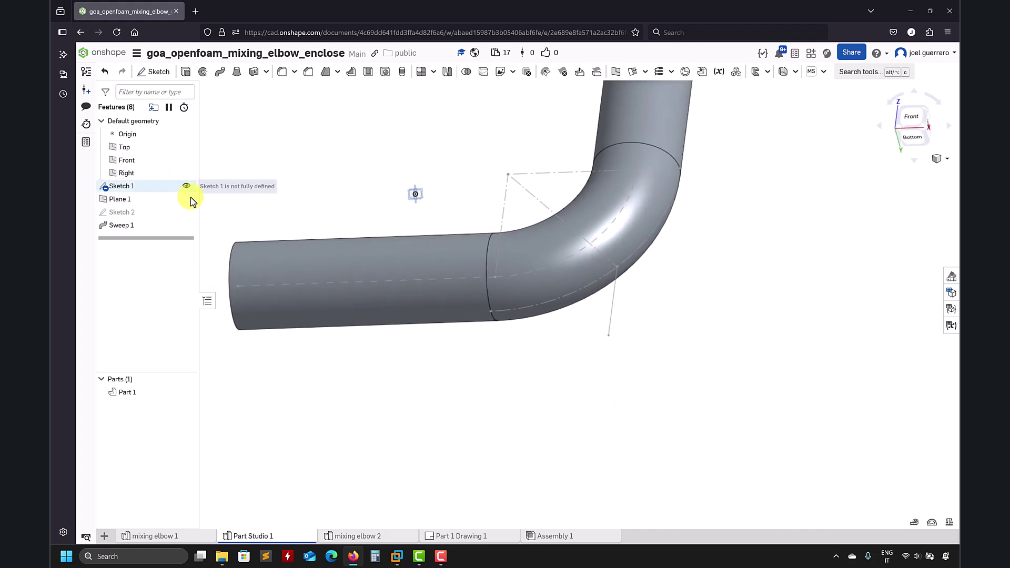
pyautogui.moveTo(472, 410); pyautogui.dragTo(498, 453, button='middle')
pyautogui.scroll(1, 526, 470)
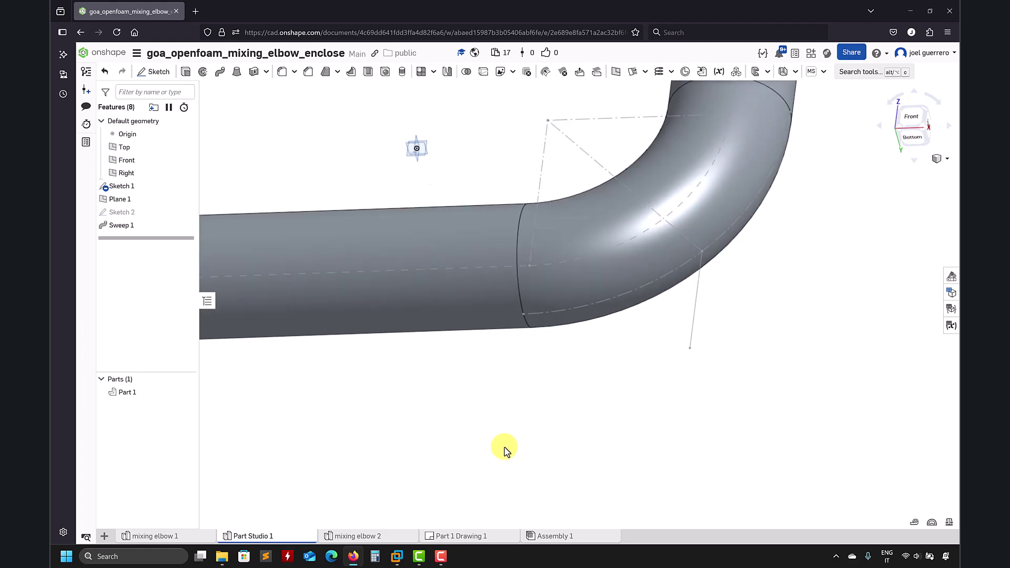
# - Check the branch pipe's position and diameter in Part 1 Drawing and return to Part Studio 1
pyautogui.scroll(-4, 534, 468)
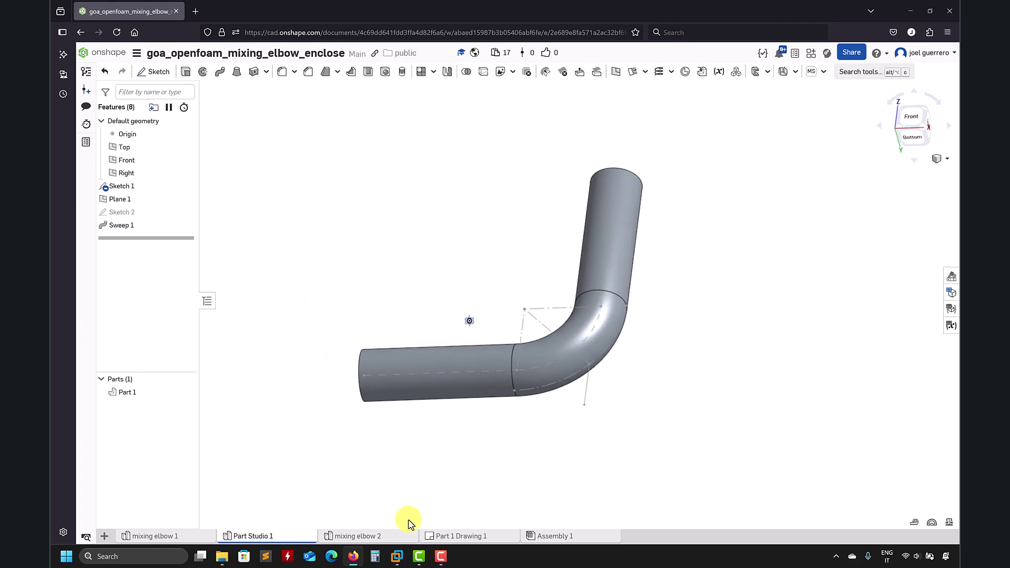
pyautogui.click(455, 536)
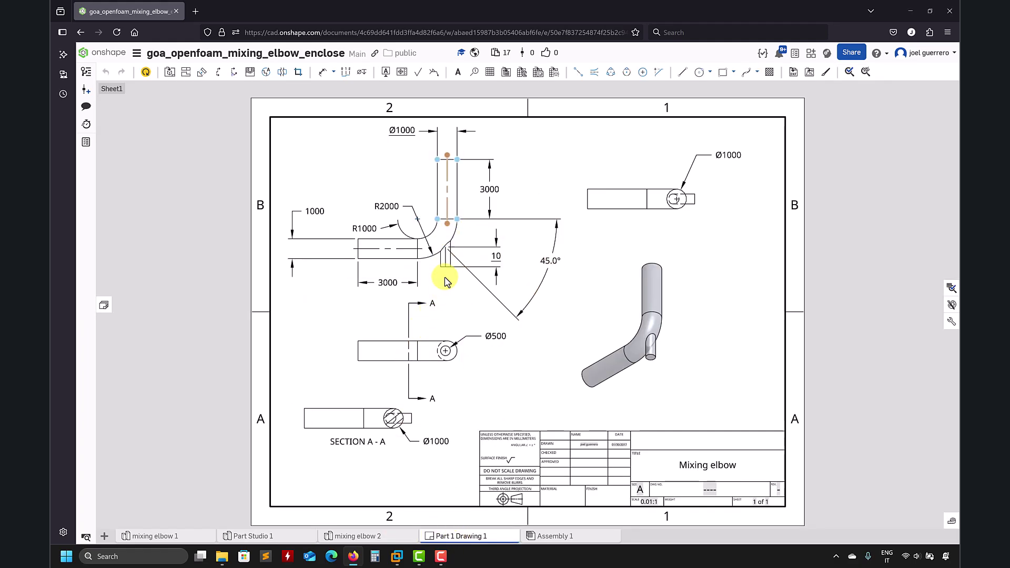
pyautogui.click(291, 535)
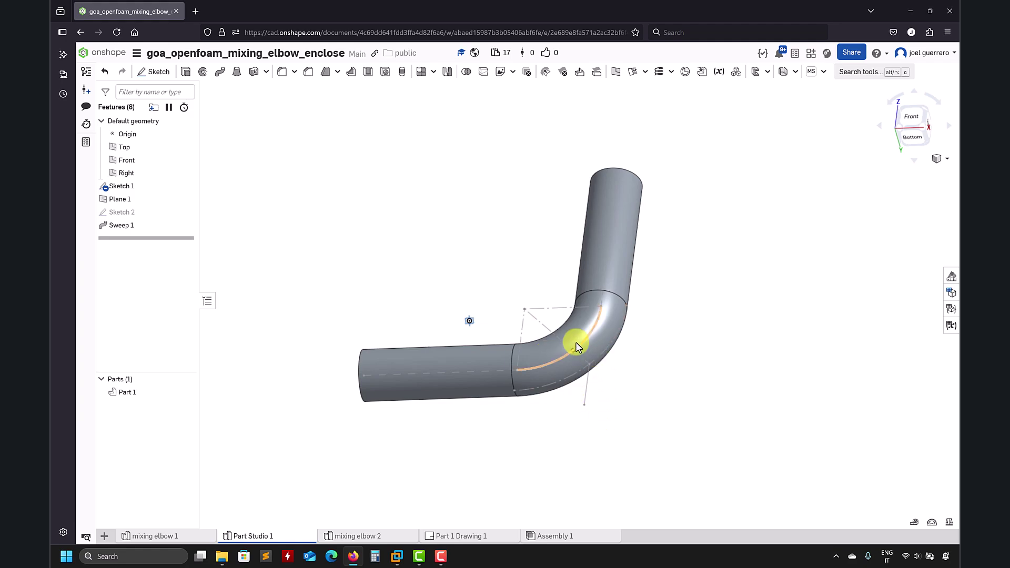
pyautogui.scroll(-2, 568, 460)
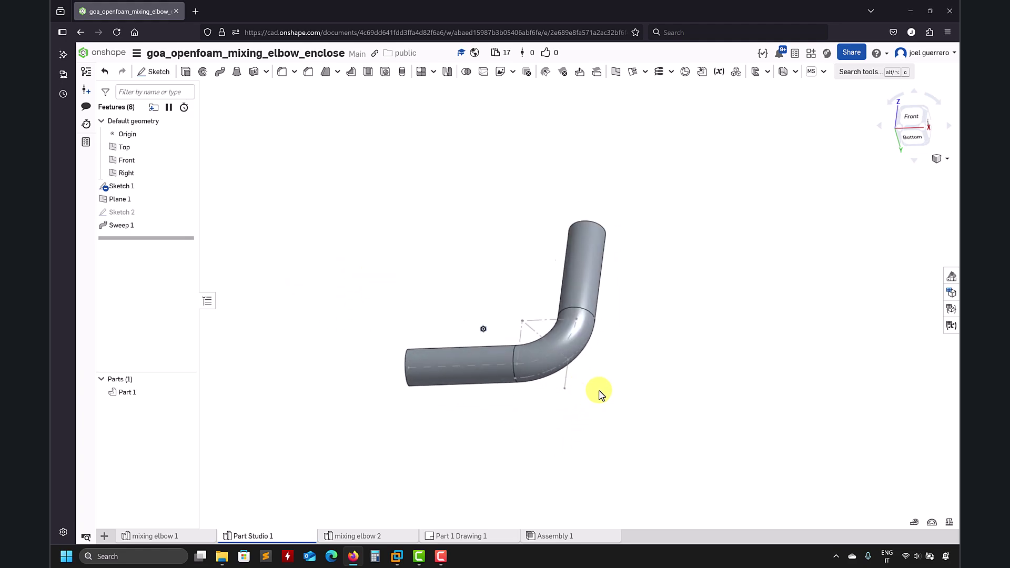
# - Create a point-normal plane at the lower end of the Sketch 1 branch line, perpendicular to that line
pyautogui.scroll(3, 606, 392)
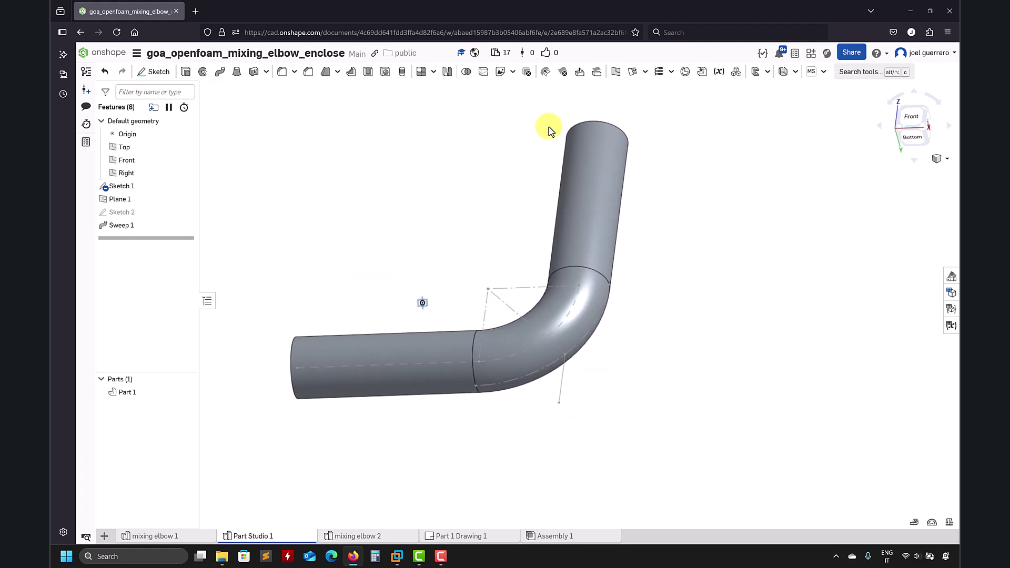
pyautogui.click(617, 72)
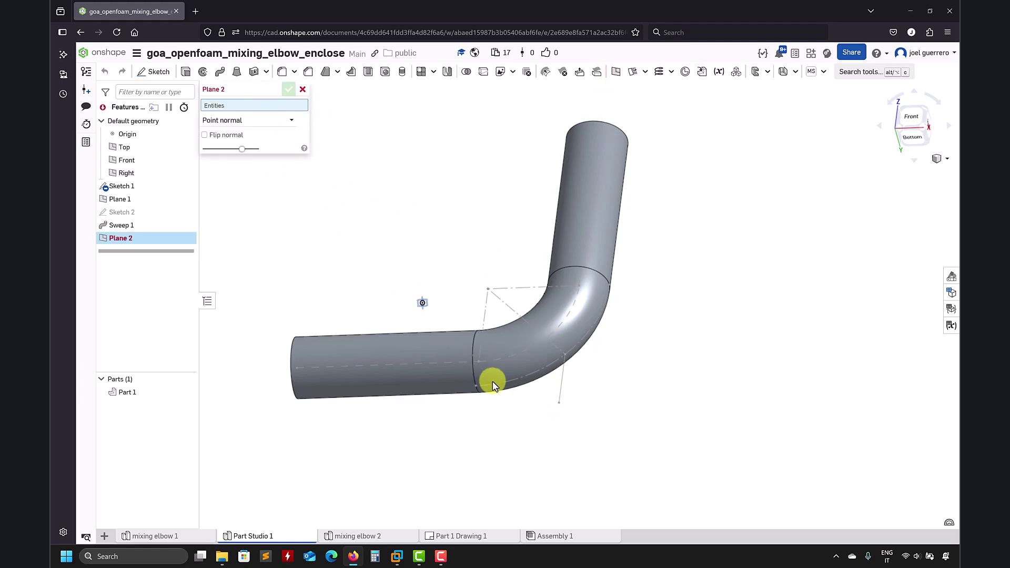
pyautogui.click(560, 404)
pyautogui.click(561, 393)
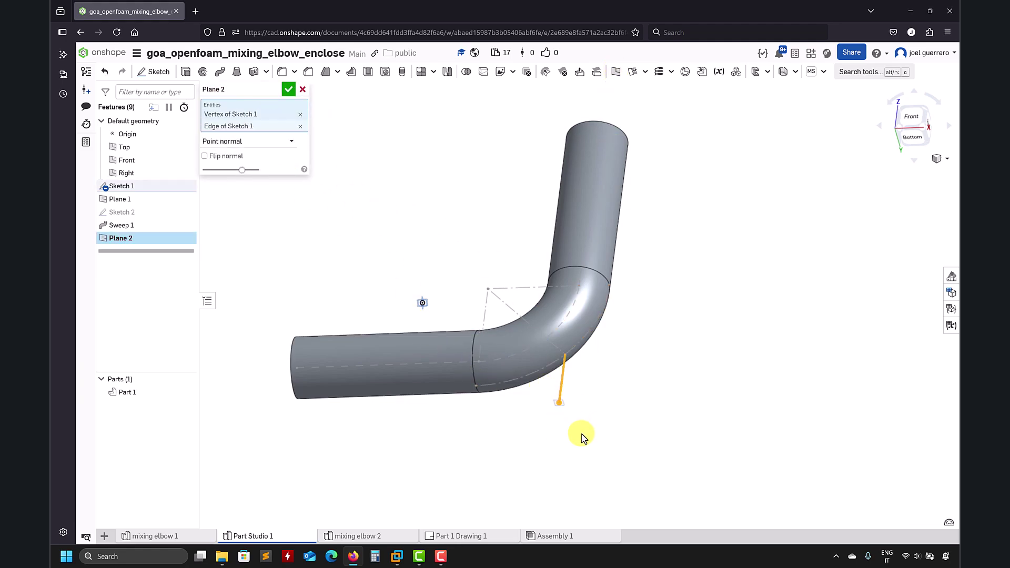
pyautogui.click(288, 89)
# - Sketch a circle about 0.477 m in diameter on Plane 2, centred on the lower end of the branch line
pyautogui.scroll(5, 568, 415)
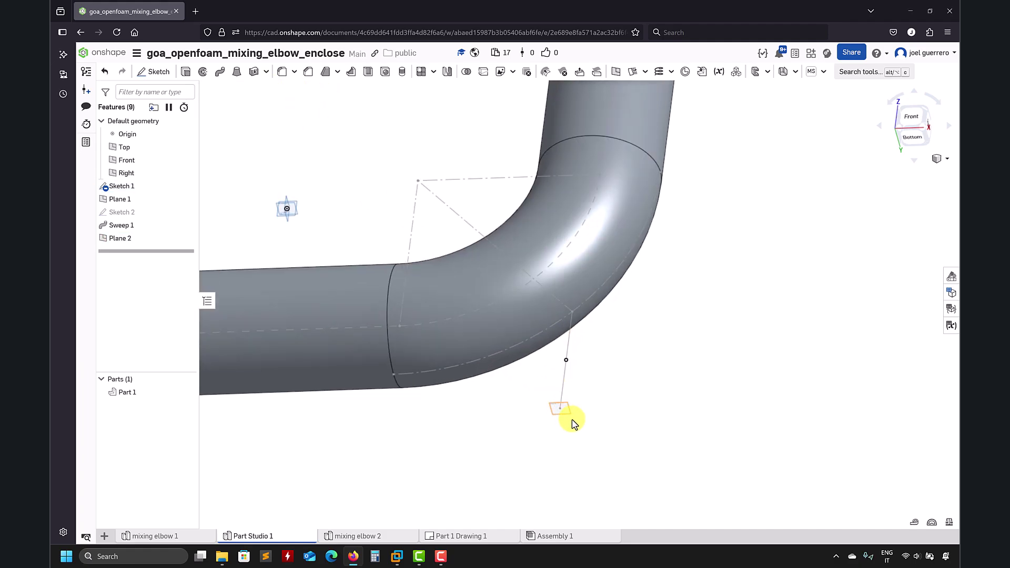
pyautogui.click(154, 72)
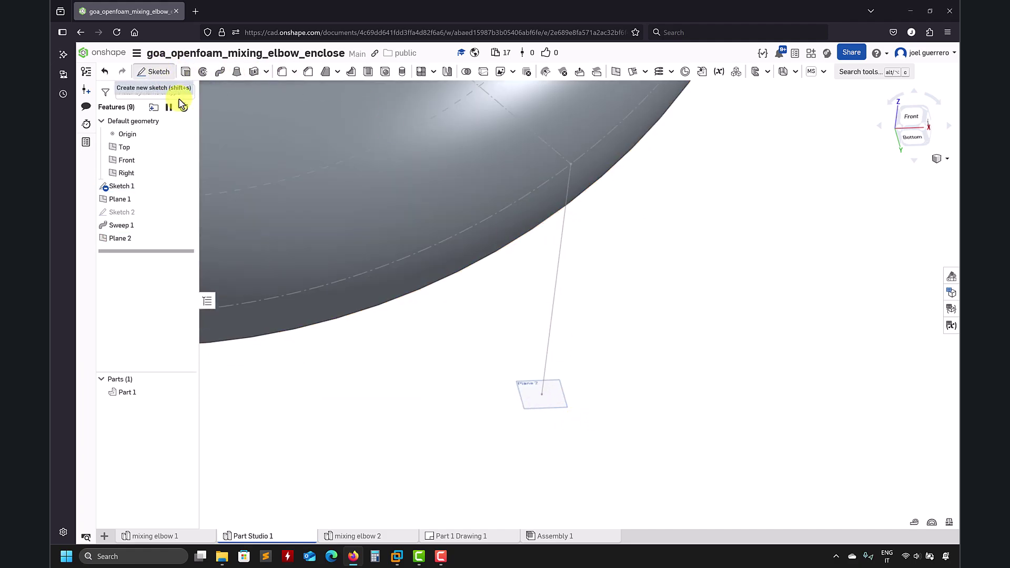
pyautogui.click(559, 398)
pyautogui.click(229, 71)
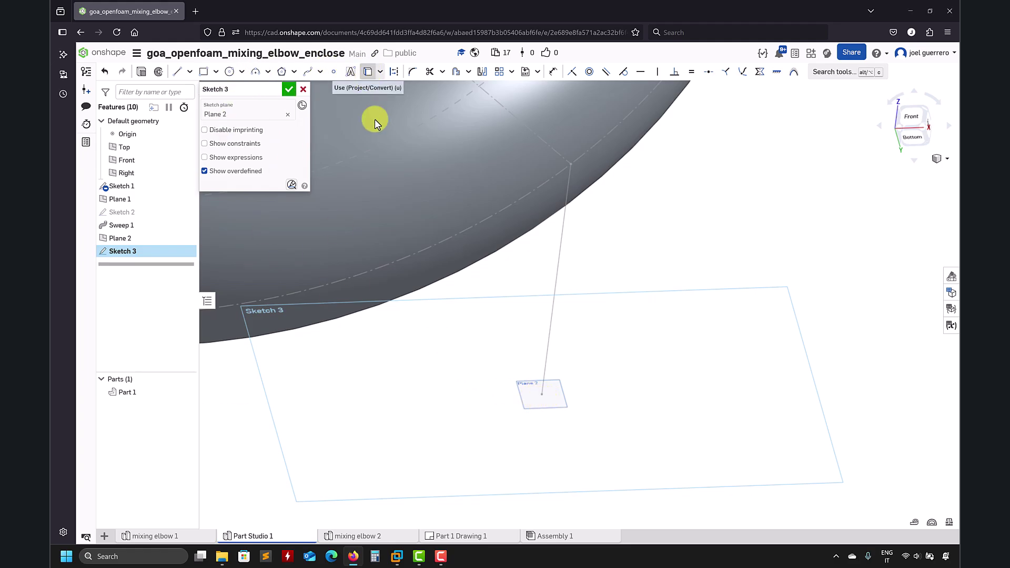
pyautogui.click(542, 395)
pyautogui.press('Escape')
pyautogui.click(230, 72)
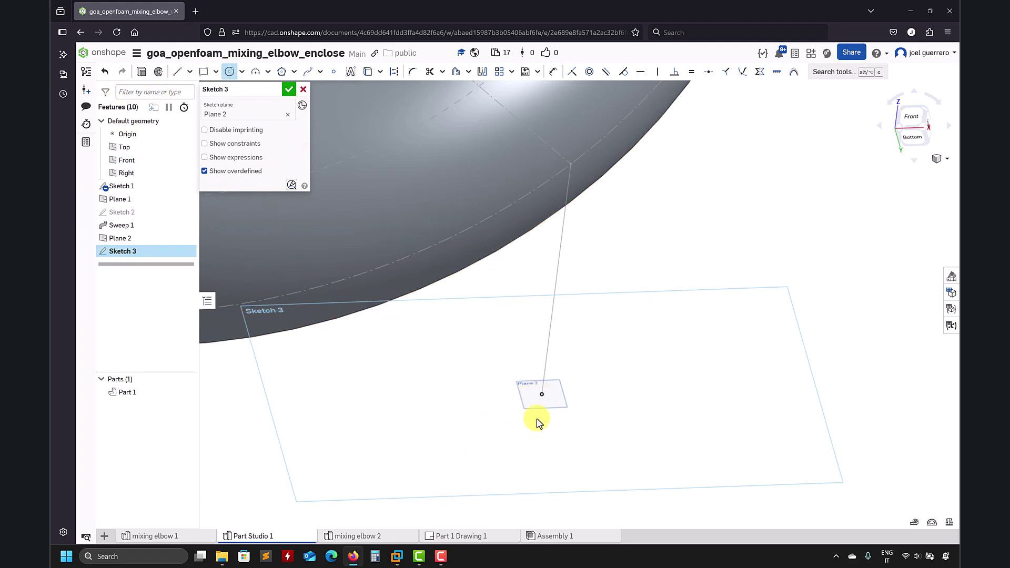
pyautogui.click(542, 395)
pyautogui.click(610, 394)
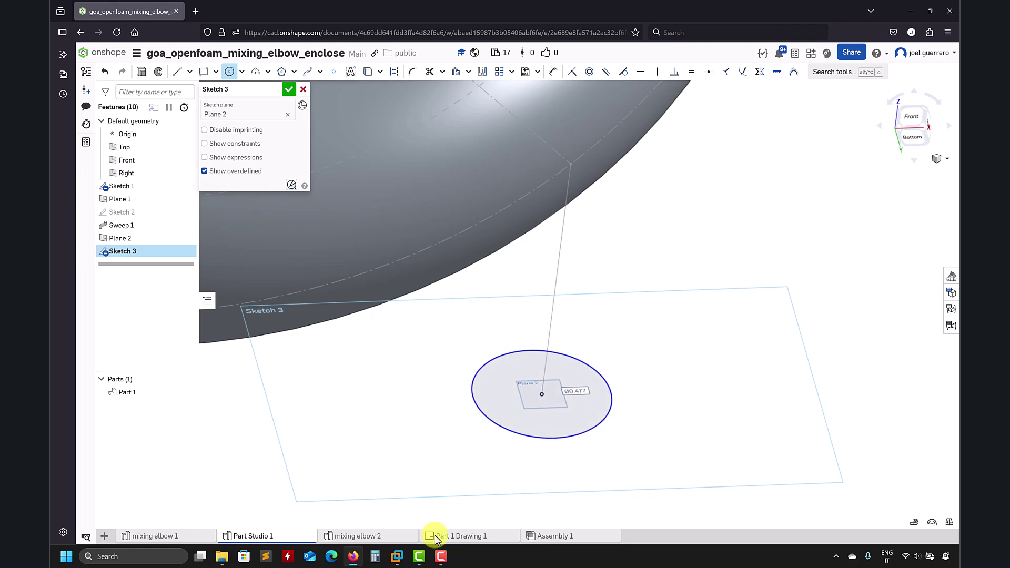
# - Check the branch pipe's diameter in Part 1 Drawing 1, then dimension the circle to 0.5 m and finish the sketch
pyautogui.click(463, 536)
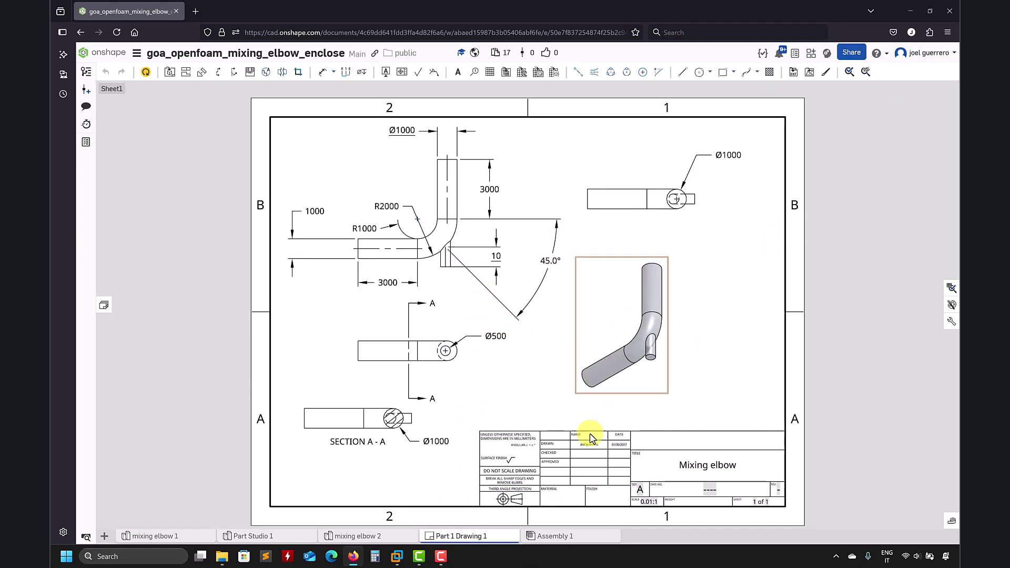
pyautogui.moveTo(341, 536)
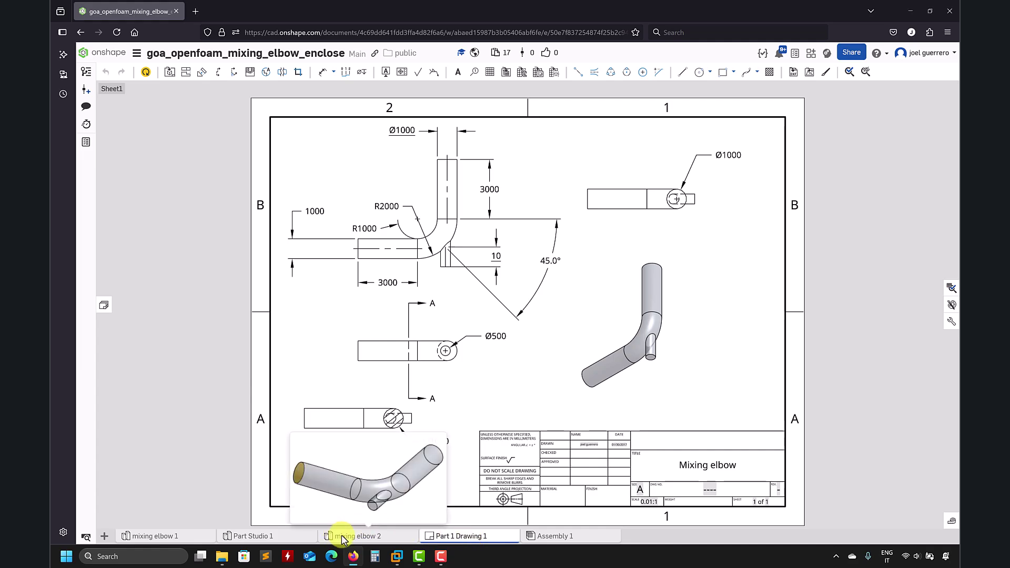
pyautogui.click(289, 536)
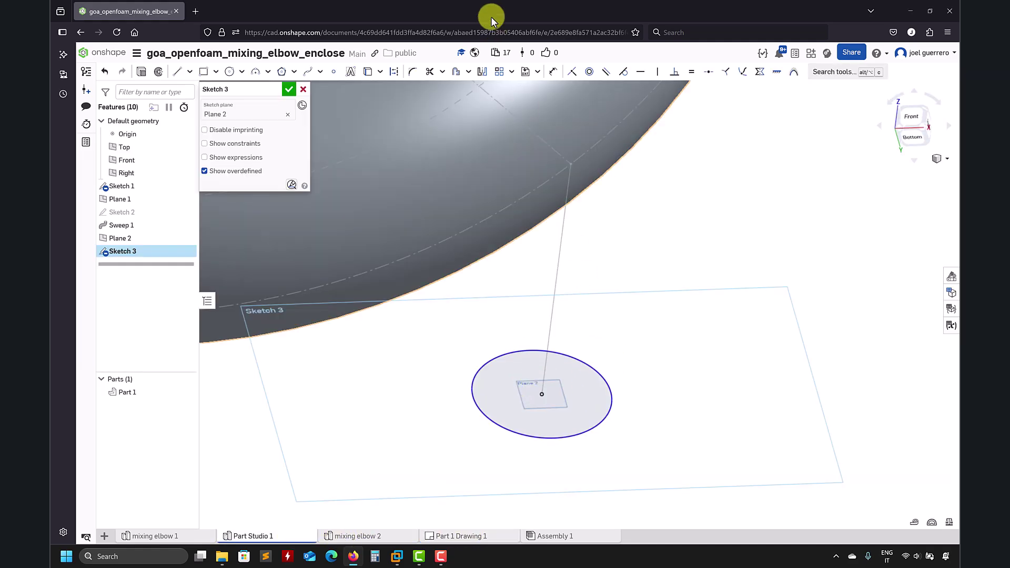
pyautogui.click(553, 72)
pyautogui.click(602, 373)
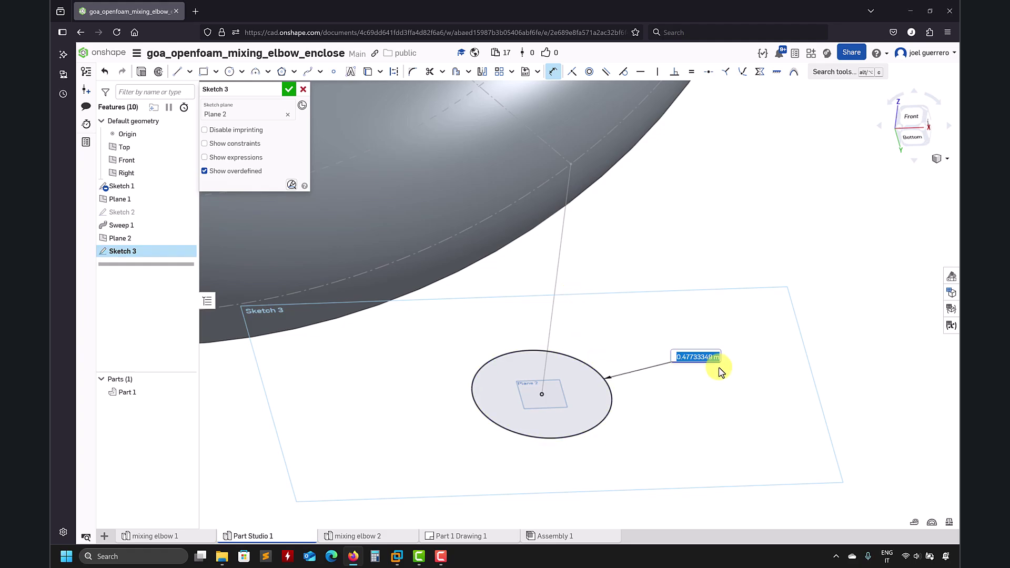
pyautogui.press('Return')
pyautogui.scroll(-10, 668, 390)
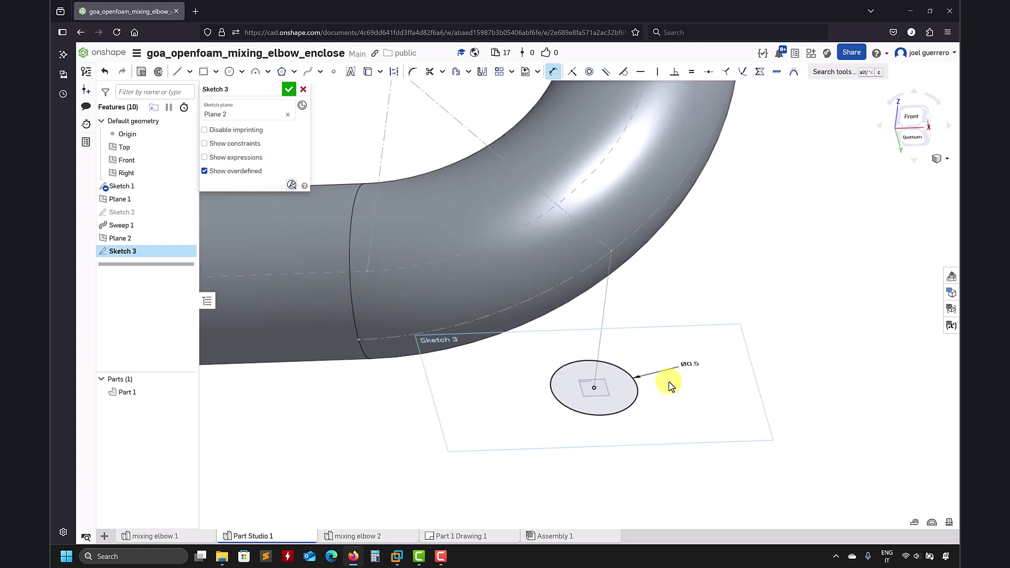
pyautogui.moveTo(718, 296)
pyautogui.mouseDown(button='right')
pyautogui.moveTo(716, 344)
pyautogui.moveTo(699, 335)
pyautogui.moveTo(707, 334)
pyautogui.mouseUp(button='right')
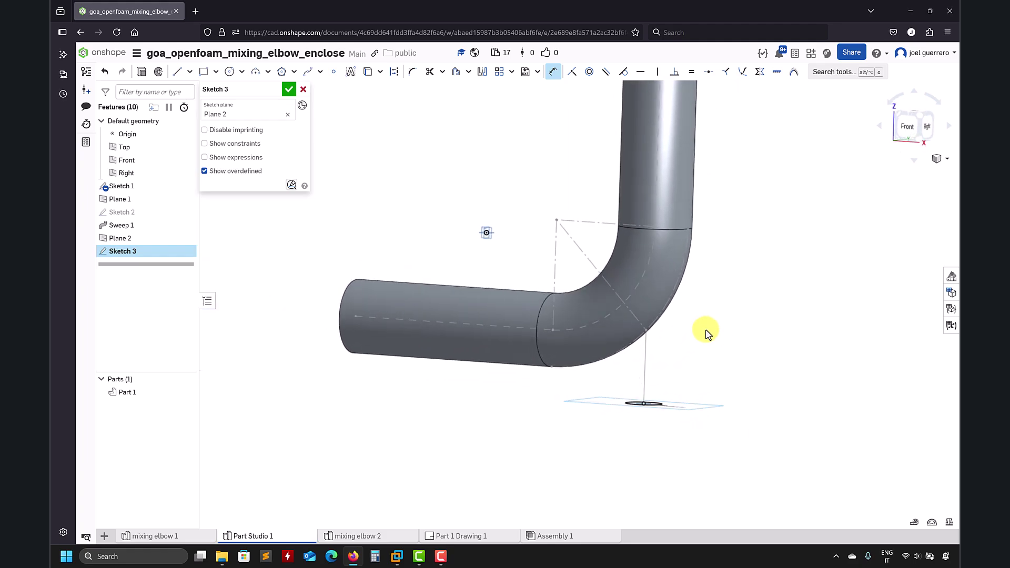
pyautogui.click(289, 92)
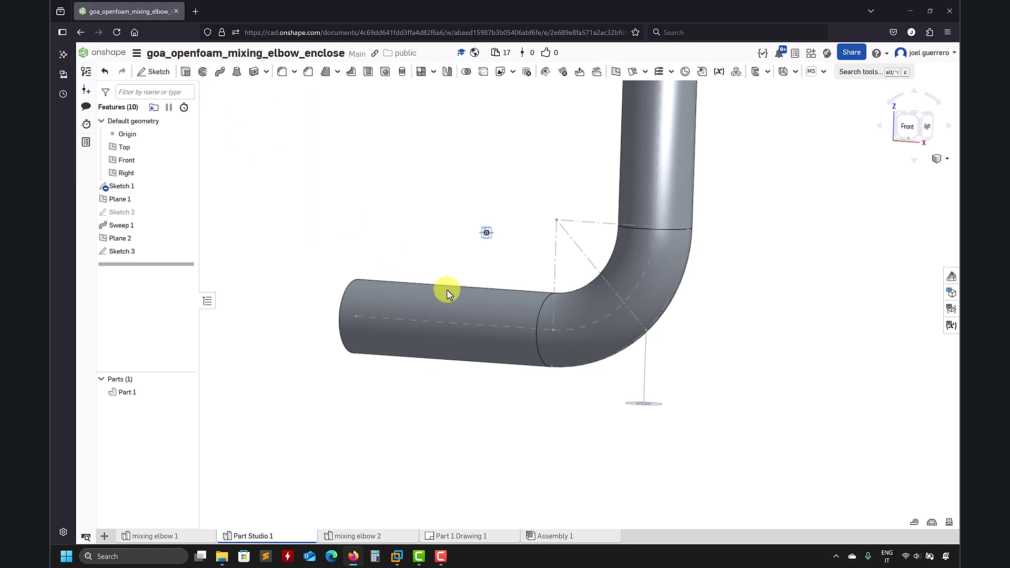
# - Extrude the Sketch 3 circle 2.94 m upward into the elbow and add it to Part 1
pyautogui.hotkey('shift', 'e')
pyautogui.hotkey('shift', '7')
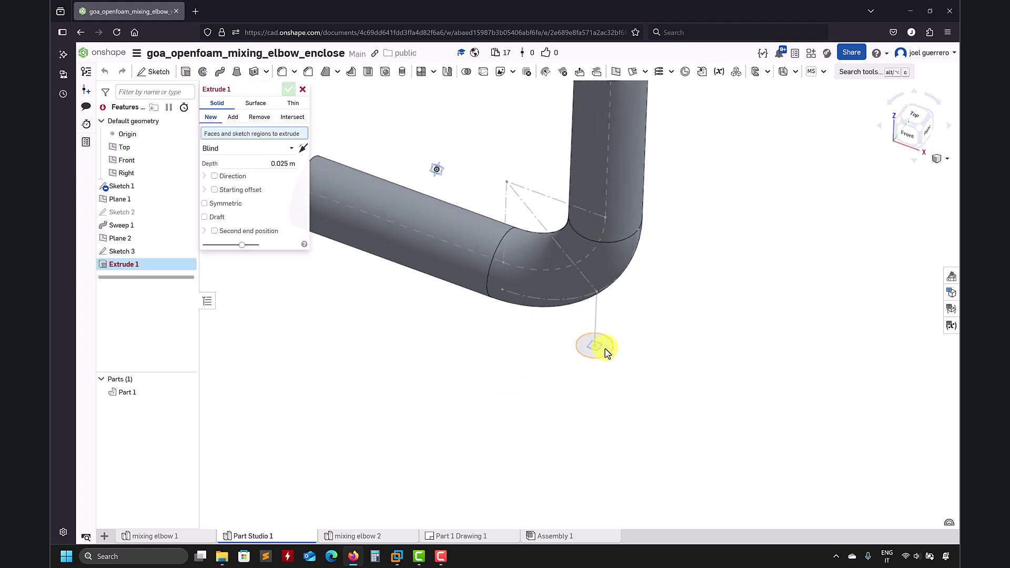
pyautogui.click(607, 352)
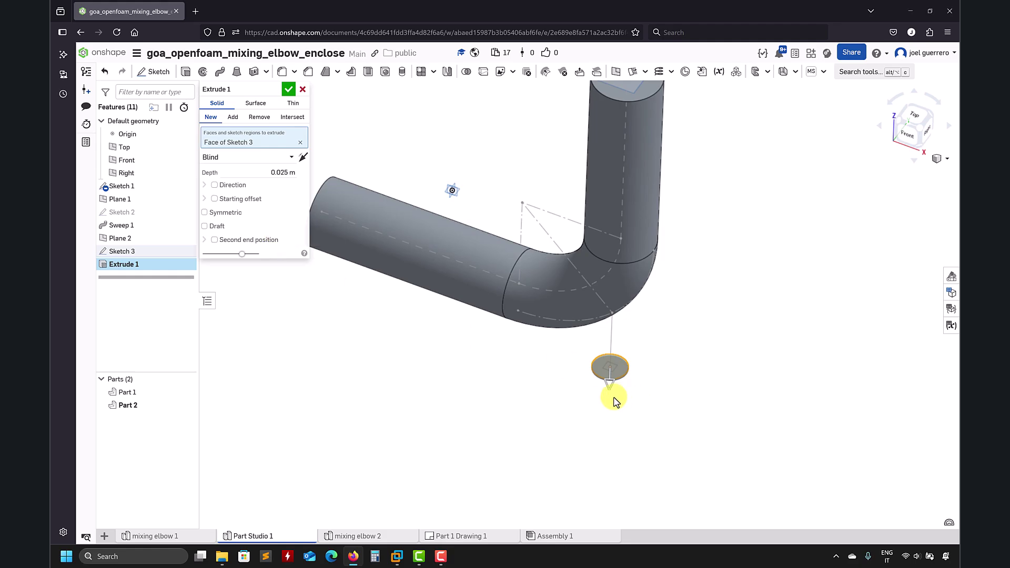
pyautogui.moveTo(609, 366); pyautogui.dragTo(621, 230)
pyautogui.hotkey('shift', '1')
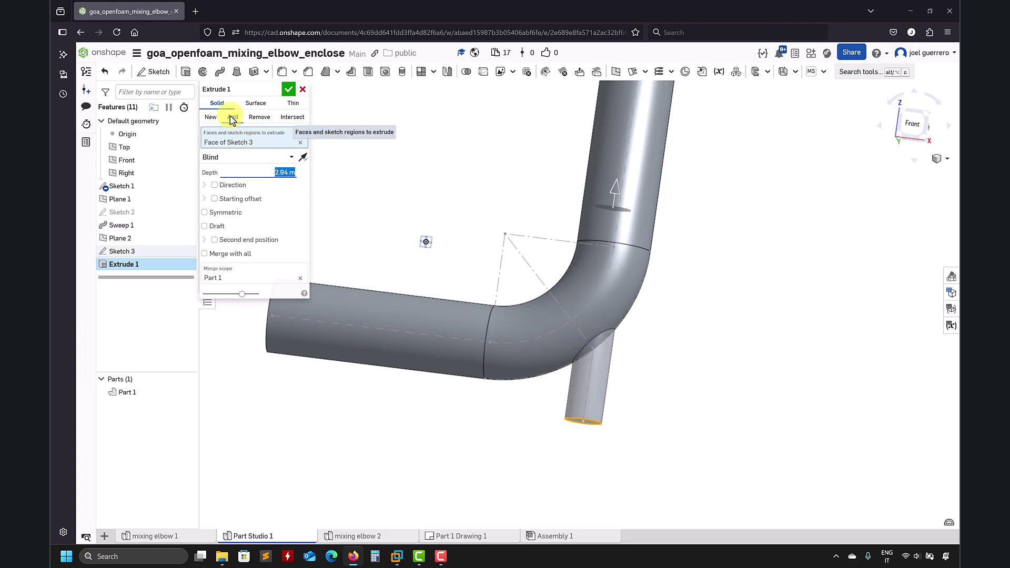
pyautogui.click(210, 119)
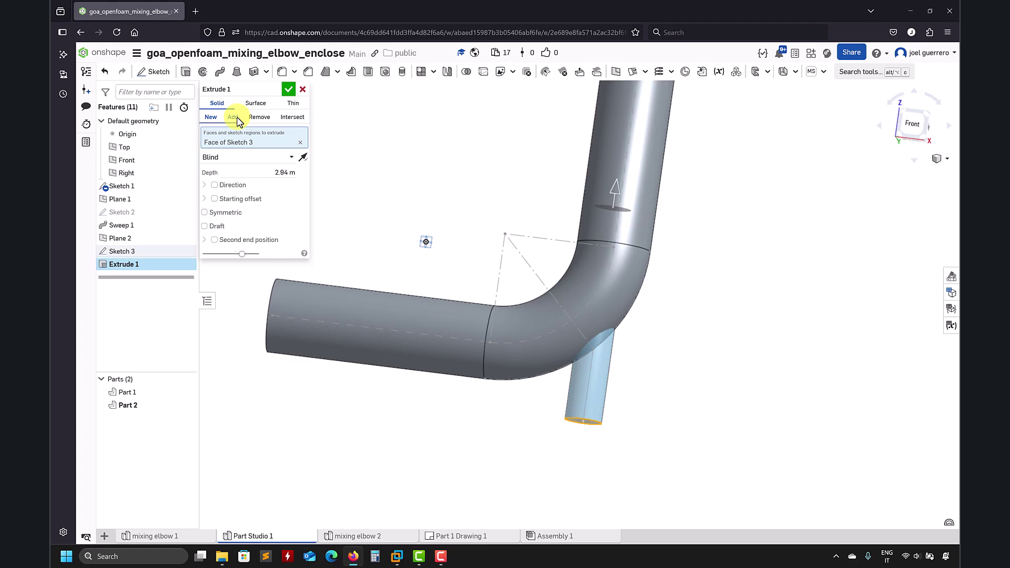
pyautogui.click(233, 117)
pyautogui.click(291, 90)
# - Examine the merged pipe from several sides, especially the intersection between the branch pipe and the bend
pyautogui.moveTo(302, 275); pyautogui.dragTo(472, 466, button='right')
pyautogui.scroll(-3, 482, 426)
pyautogui.scroll(2, 413, 451)
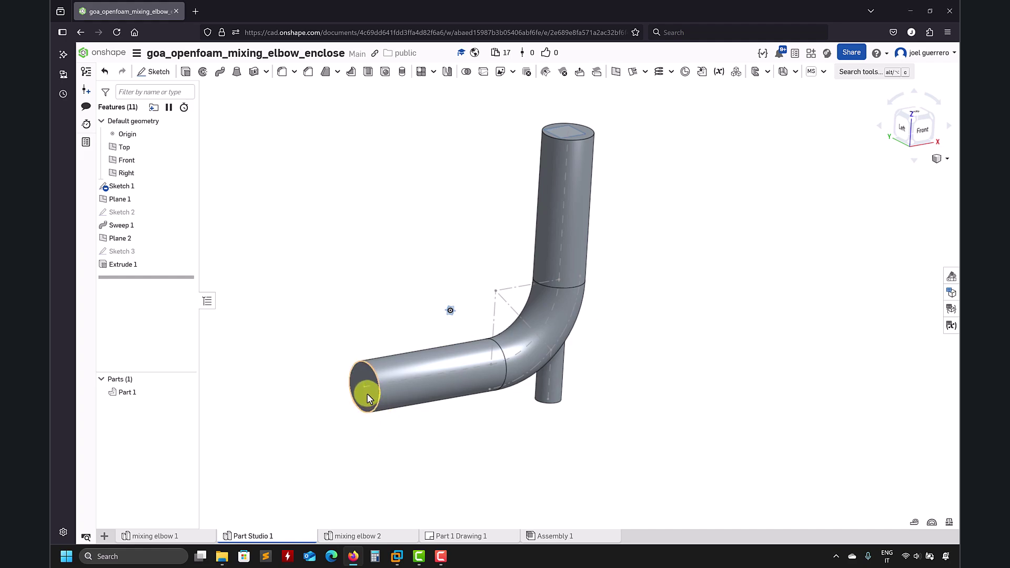
pyautogui.moveTo(428, 439); pyautogui.dragTo(311, 425, button='middle')
pyautogui.moveTo(451, 125); pyautogui.dragTo(636, 289, button='right')
pyautogui.moveTo(650, 396); pyautogui.dragTo(653, 398, button='right')
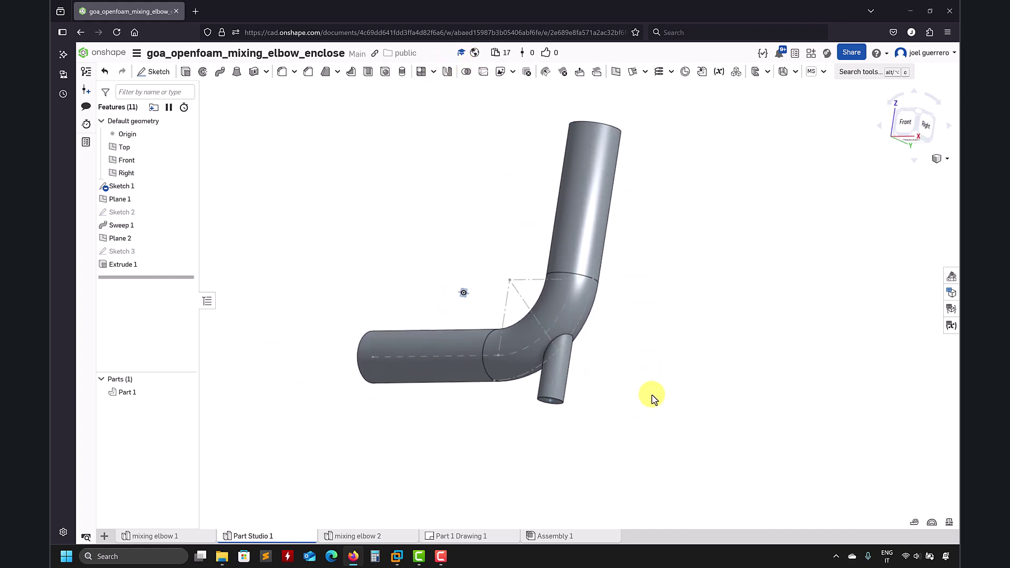
pyautogui.scroll(5, 652, 398)
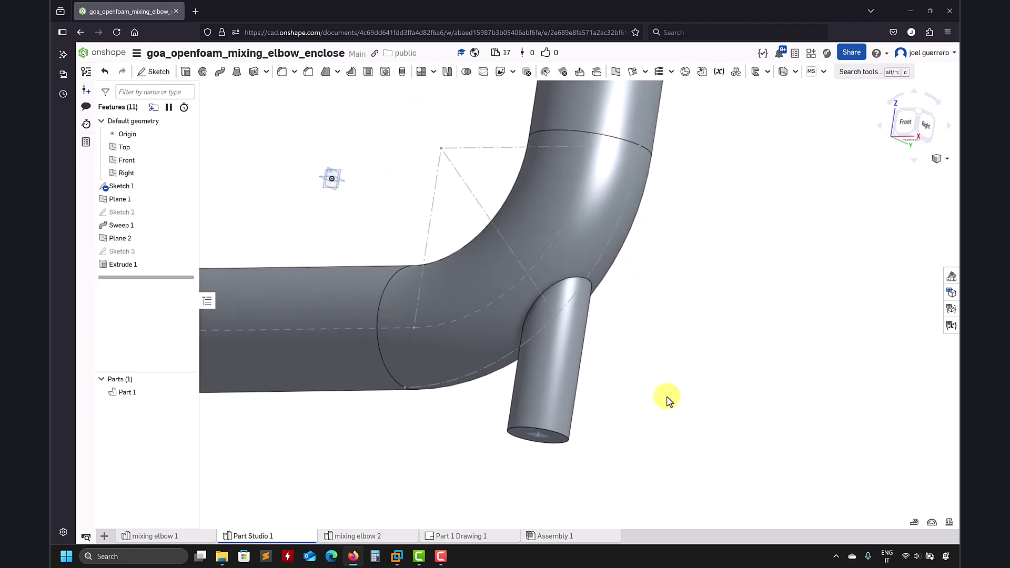
pyautogui.scroll(4, 667, 401)
pyautogui.scroll(-5, 681, 403)
pyautogui.moveTo(684, 405); pyautogui.dragTo(573, 333, button='right')
pyautogui.moveTo(660, 374); pyautogui.dragTo(661, 398, button='right')
pyautogui.scroll(-2, 677, 379)
pyautogui.scroll(7, 665, 399)
pyautogui.moveTo(492, 248); pyautogui.dragTo(552, 289, button='middle')
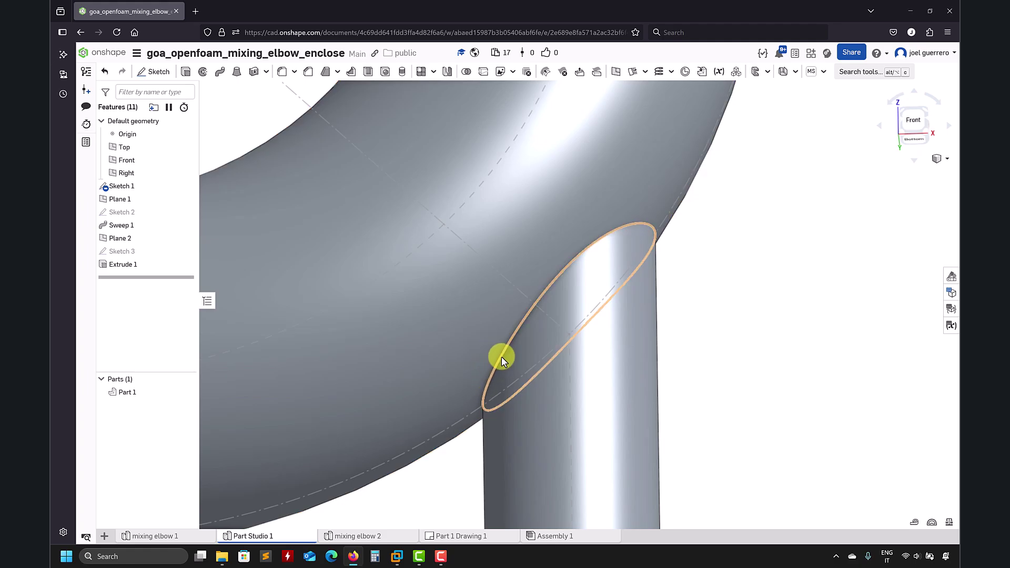
pyautogui.scroll(-8, 501, 356)
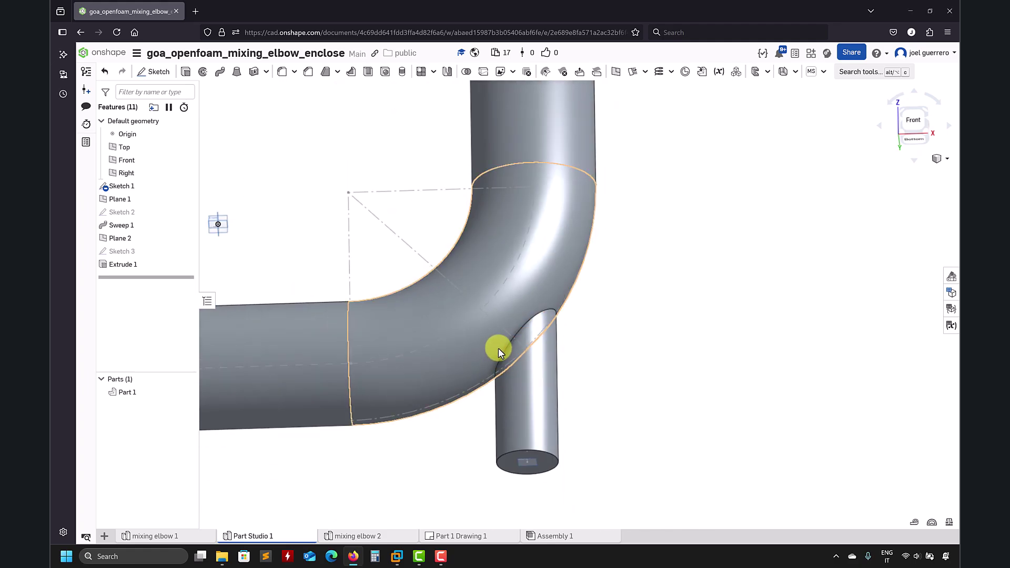
pyautogui.moveTo(647, 316); pyautogui.dragTo(701, 315, button='middle')
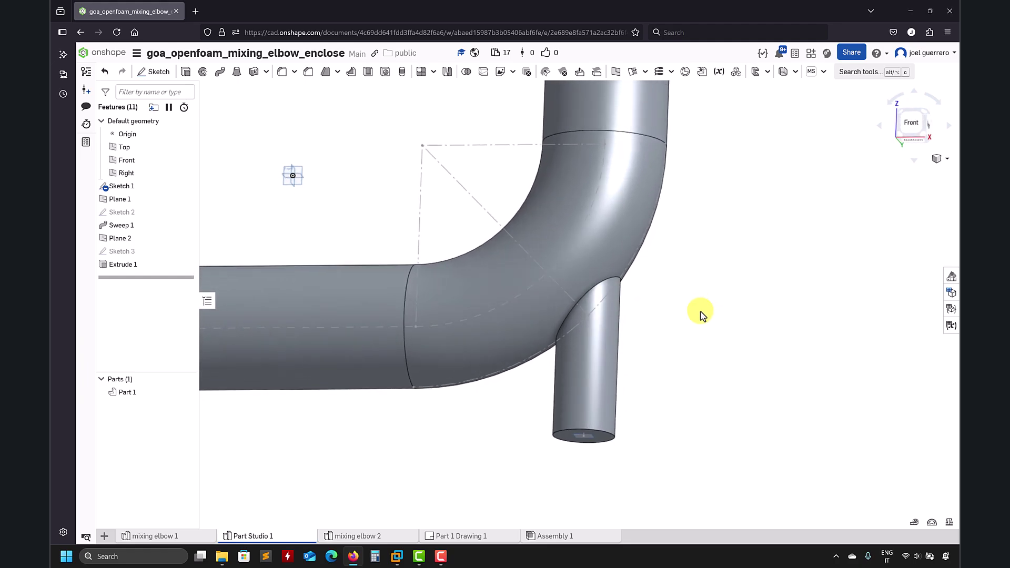
pyautogui.moveTo(701, 315); pyautogui.dragTo(700, 321, button='right')
# - Fillet the intersection edge between the branch pipe and the bend with a 0.02 m radius
pyautogui.scroll(10, 679, 329)
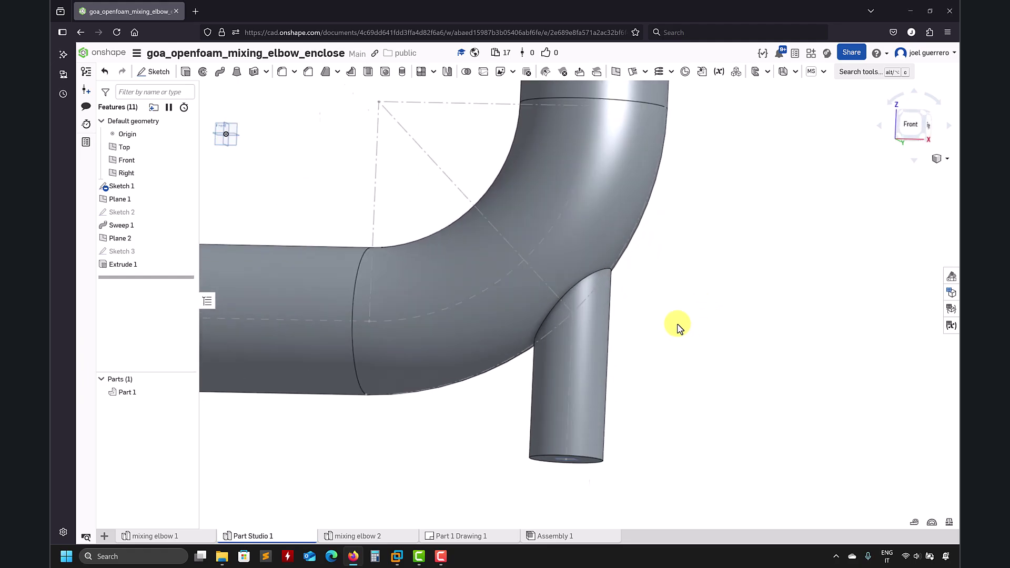
pyautogui.moveTo(641, 323); pyautogui.dragTo(743, 321, button='middle')
pyautogui.click(556, 216)
pyautogui.click(282, 72)
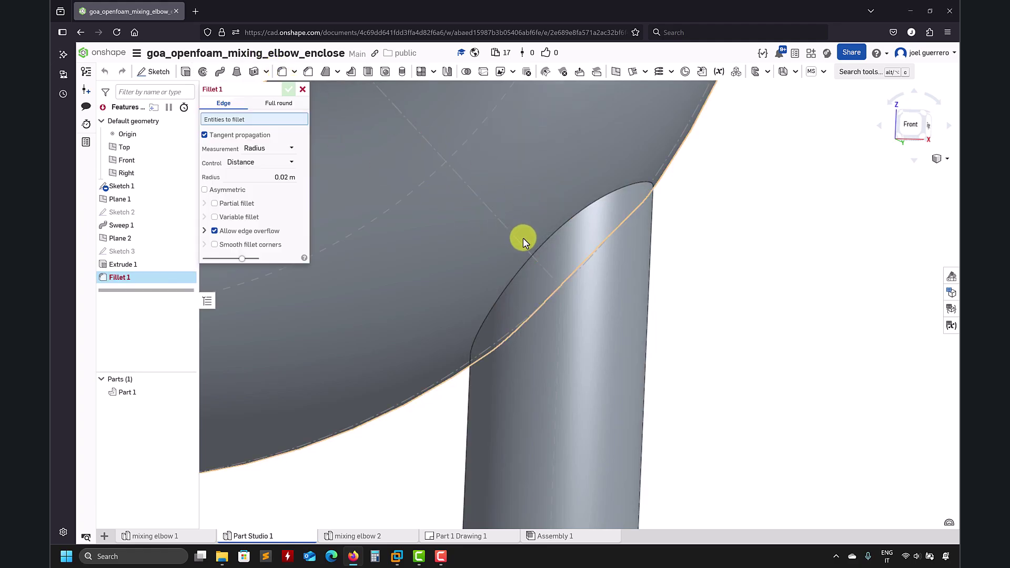
pyautogui.click(541, 242)
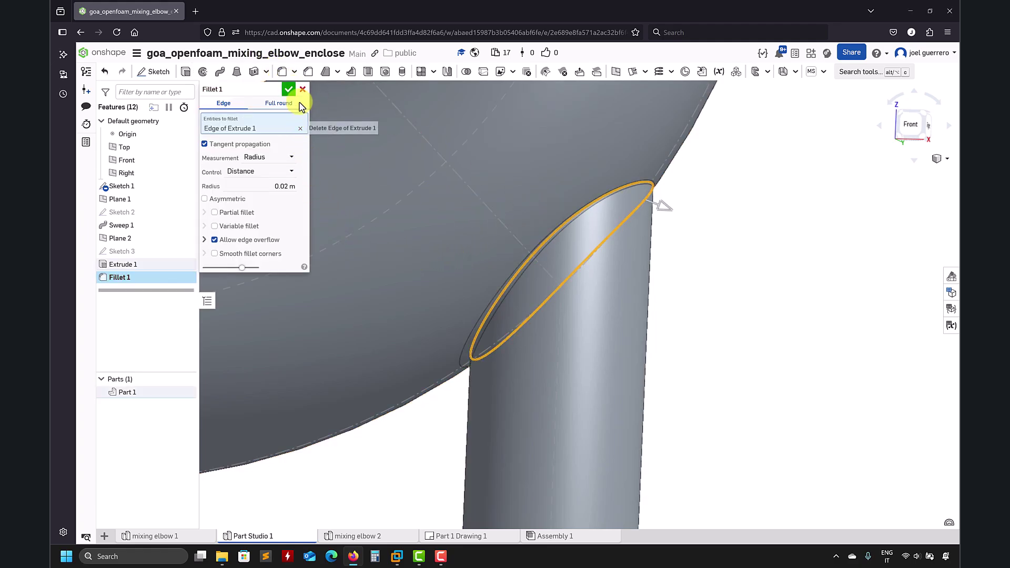
pyautogui.click(289, 89)
# - Inspect the filleted branch joint and roll the feature history back to just before Fillet 1
pyautogui.moveTo(692, 313); pyautogui.dragTo(746, 279, button='right')
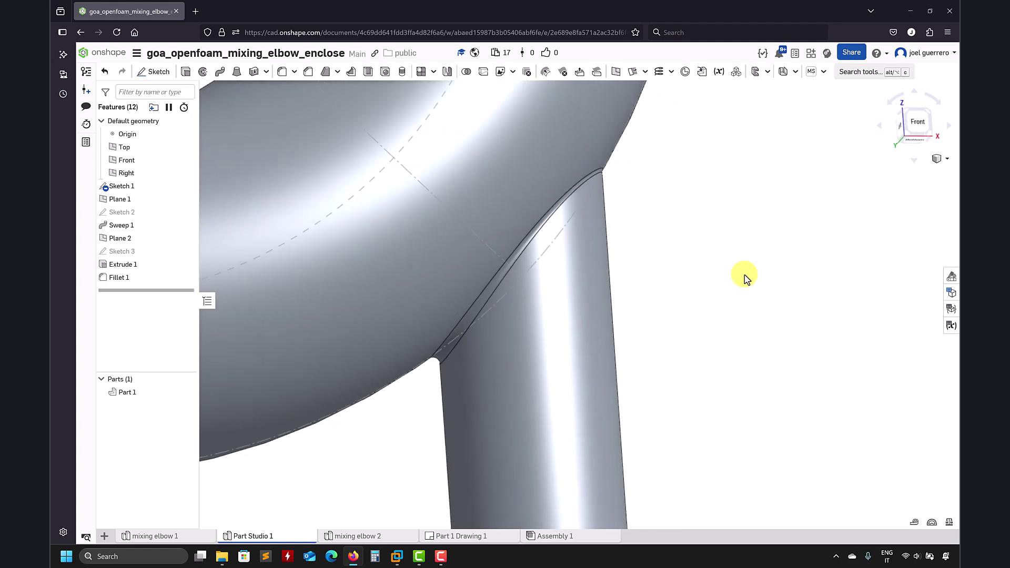
pyautogui.scroll(-6, 722, 319)
pyautogui.scroll(6, 722, 340)
pyautogui.scroll(-6, 723, 340)
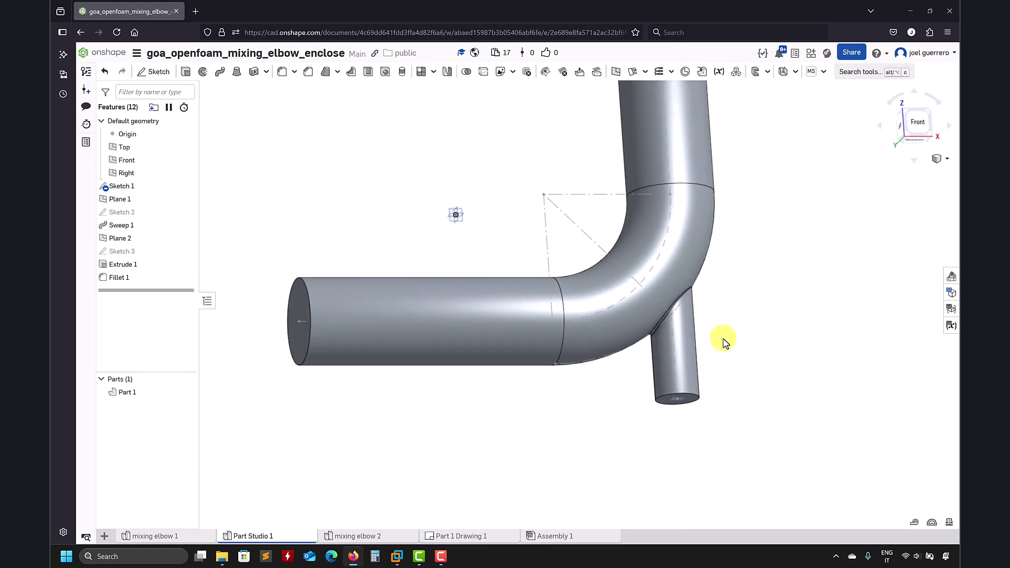
pyautogui.moveTo(724, 362); pyautogui.dragTo(659, 373, button='right')
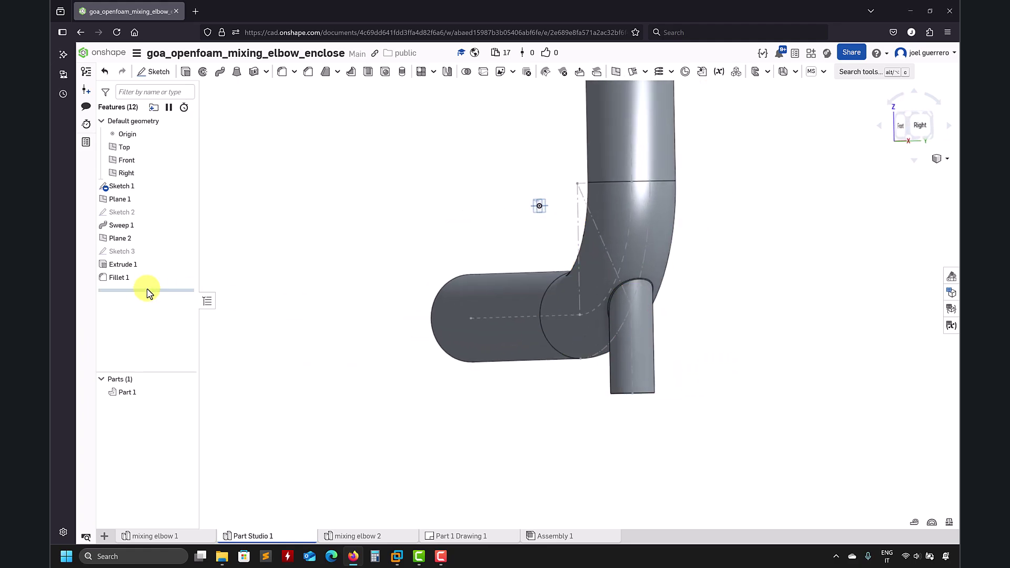
pyautogui.moveTo(153, 282); pyautogui.dragTo(153, 274)
pyautogui.moveTo(354, 410); pyautogui.dragTo(463, 414, button='right')
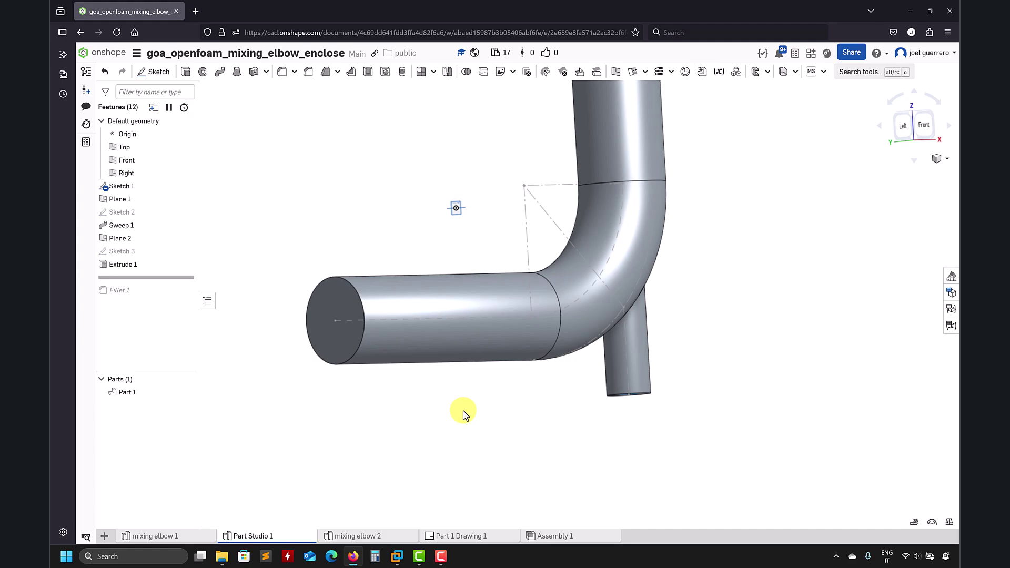
pyautogui.moveTo(462, 458); pyautogui.dragTo(458, 495, button='middle')
pyautogui.scroll(-3, 462, 489)
pyautogui.moveTo(466, 486); pyautogui.dragTo(541, 478, button='right')
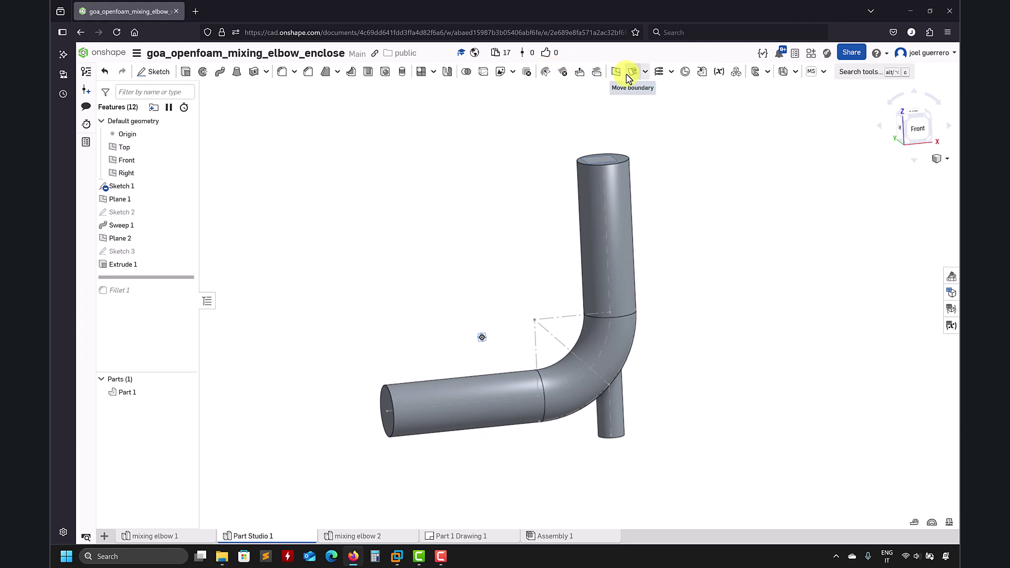
pyautogui.click(646, 73)
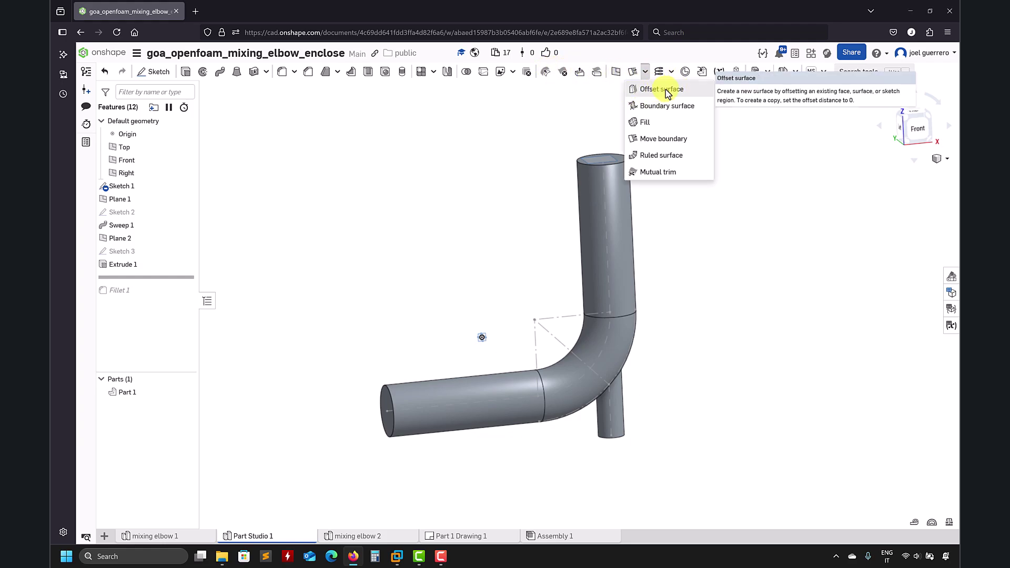
pyautogui.click(667, 92)
pyautogui.moveTo(412, 250); pyautogui.dragTo(465, 259, button='right')
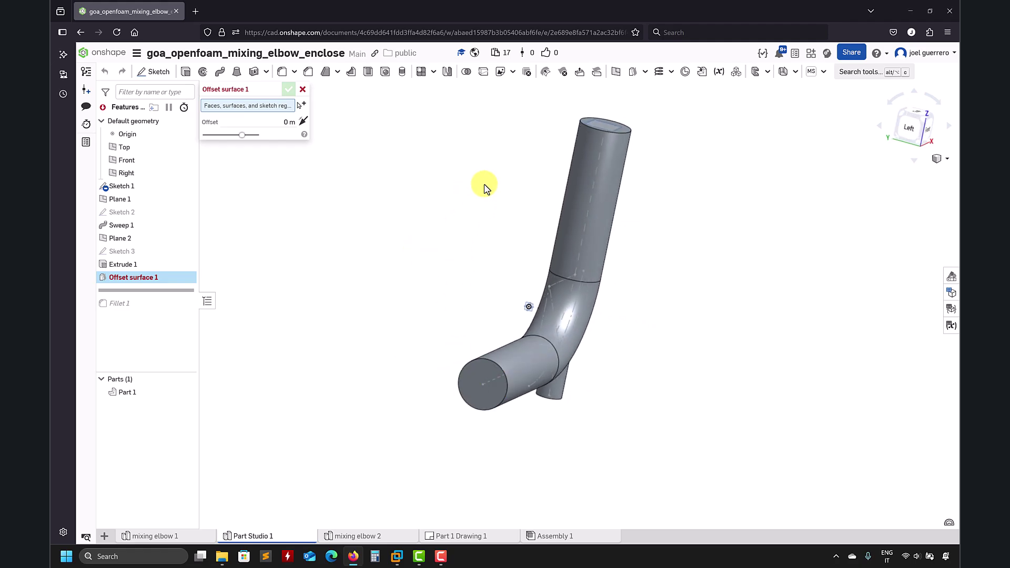
pyautogui.click(645, 73)
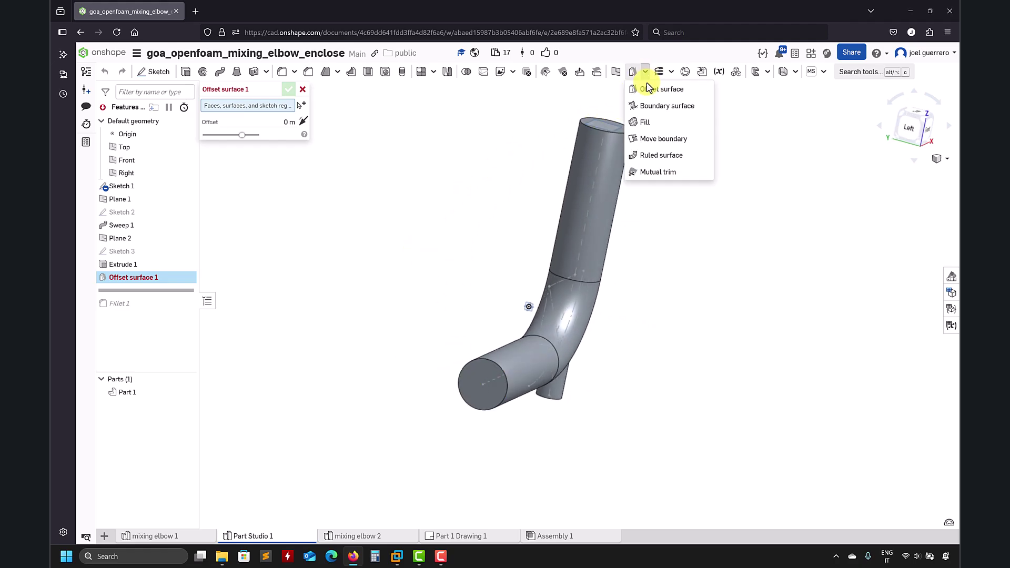
pyautogui.click(652, 121)
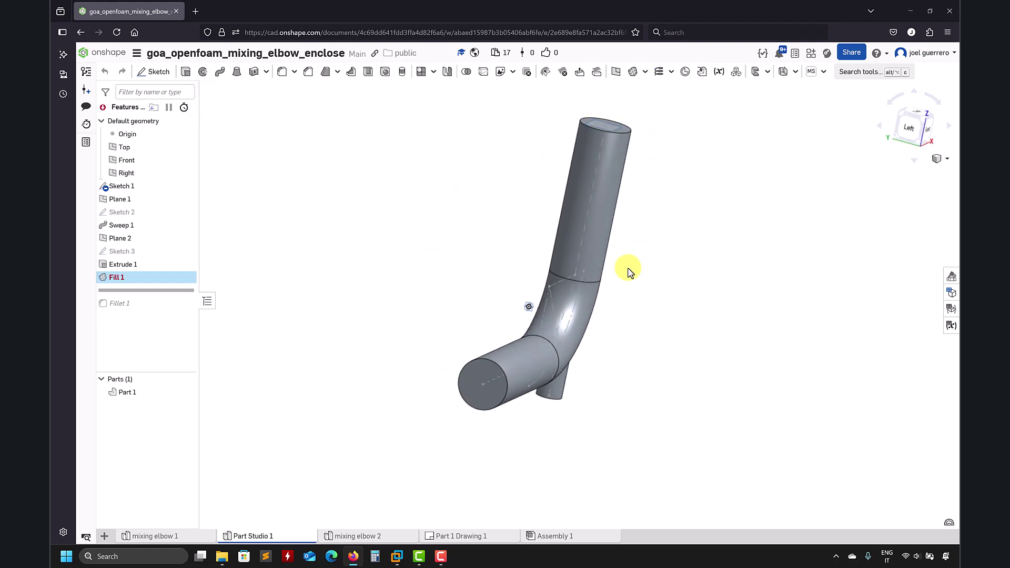
pyautogui.click(508, 388)
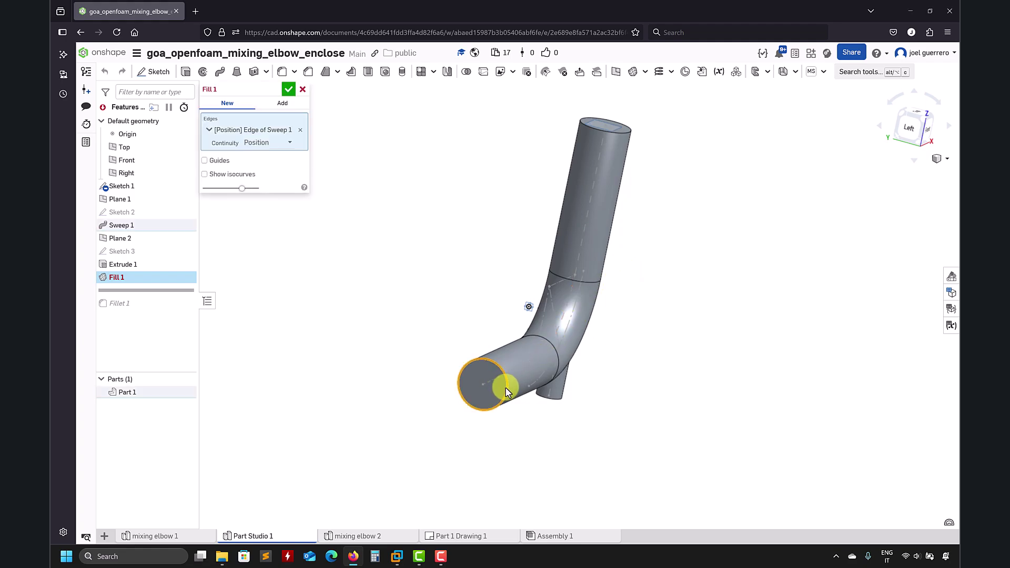
pyautogui.click(303, 89)
pyautogui.press('Left')
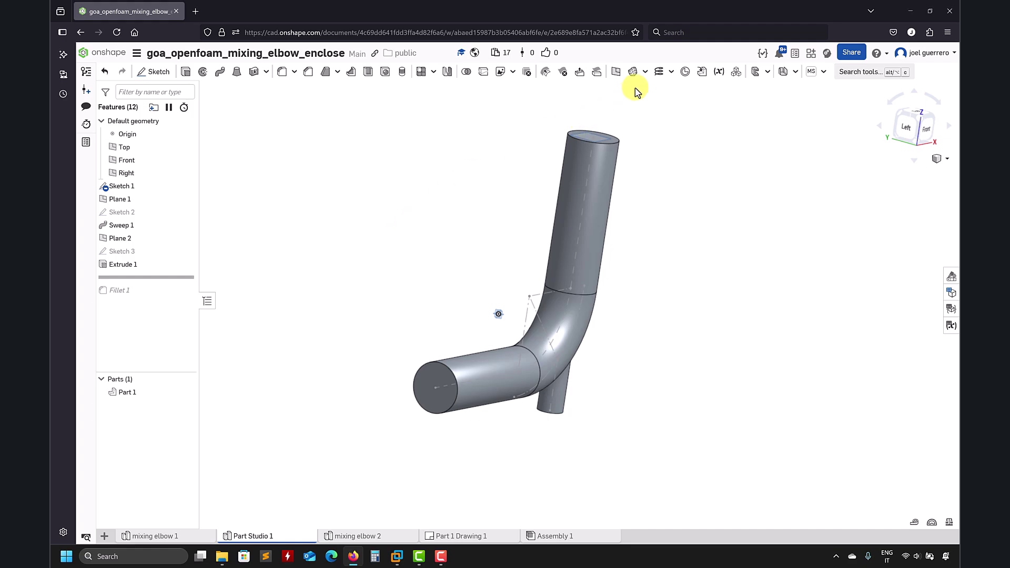
# - Create an offset surface at 0 m from the circular end face of the horizontal pipe
pyautogui.click(645, 72)
pyautogui.click(674, 93)
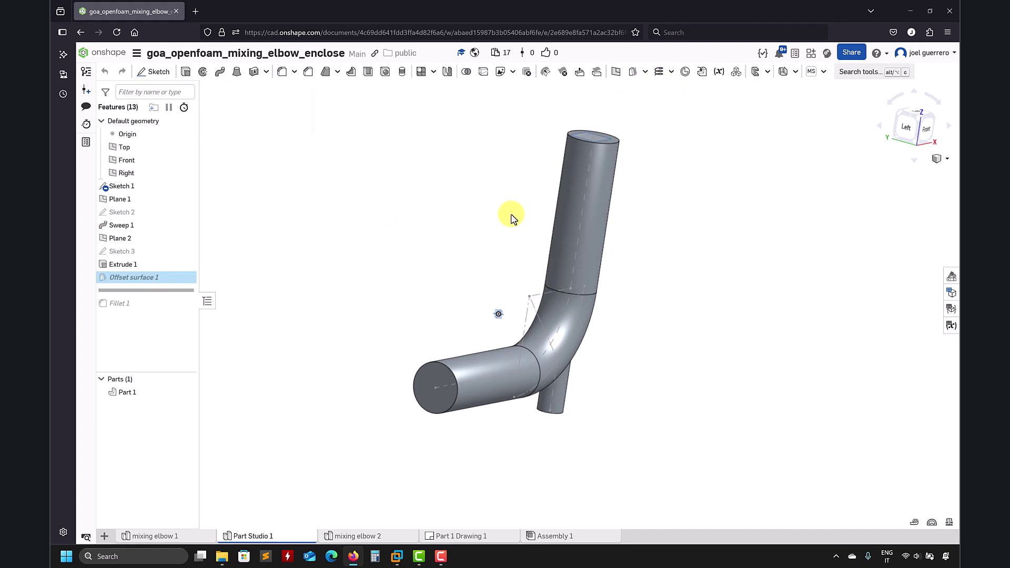
pyautogui.click(428, 397)
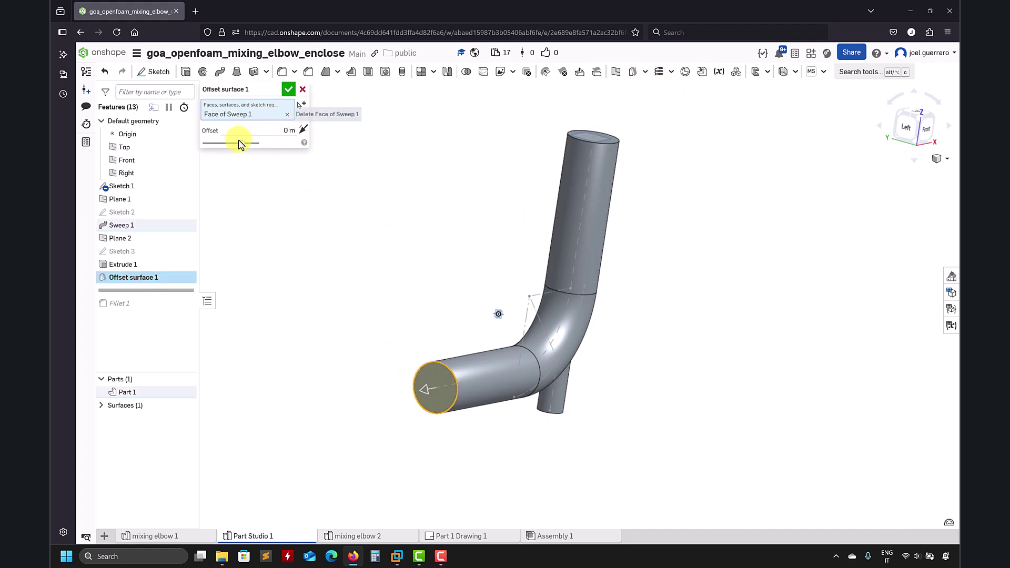
pyautogui.click(289, 92)
# - Create an offset surface at 0 m from the circular end face of the small branch pipe
pyautogui.moveTo(463, 190); pyautogui.dragTo(445, 231, button='right')
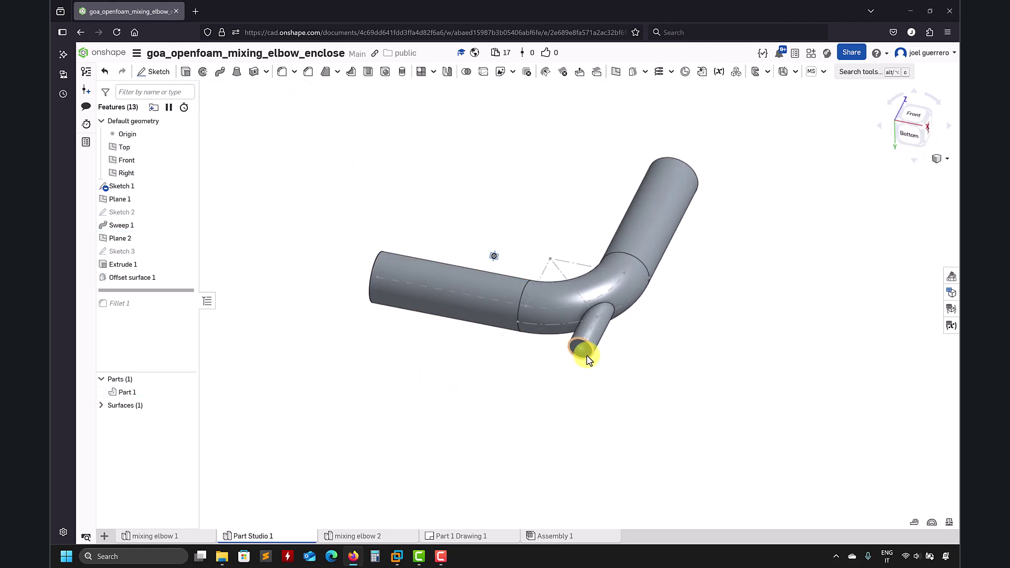
pyautogui.click(633, 74)
pyautogui.moveTo(595, 151); pyautogui.dragTo(521, 291, button='right')
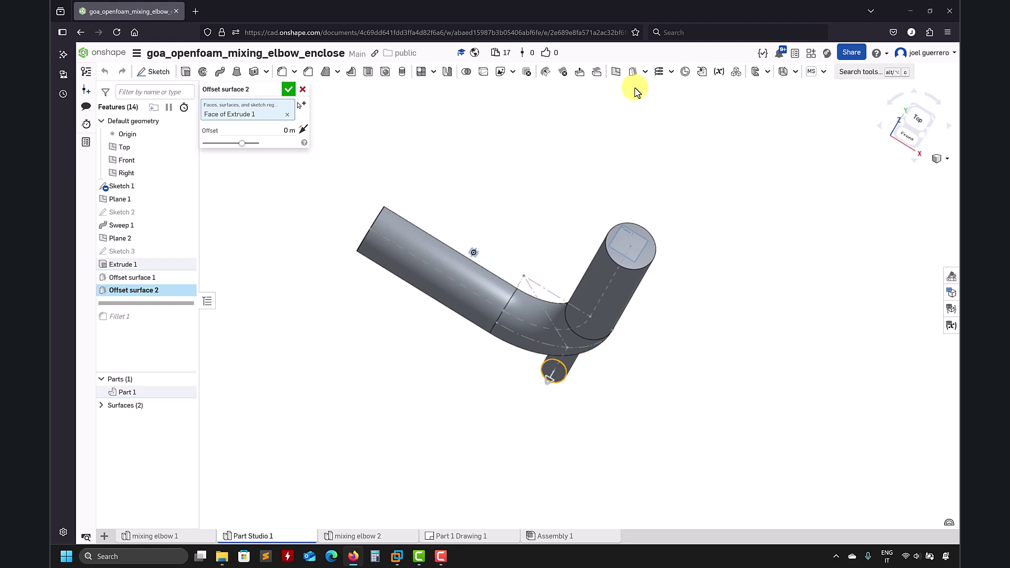
pyautogui.click(288, 89)
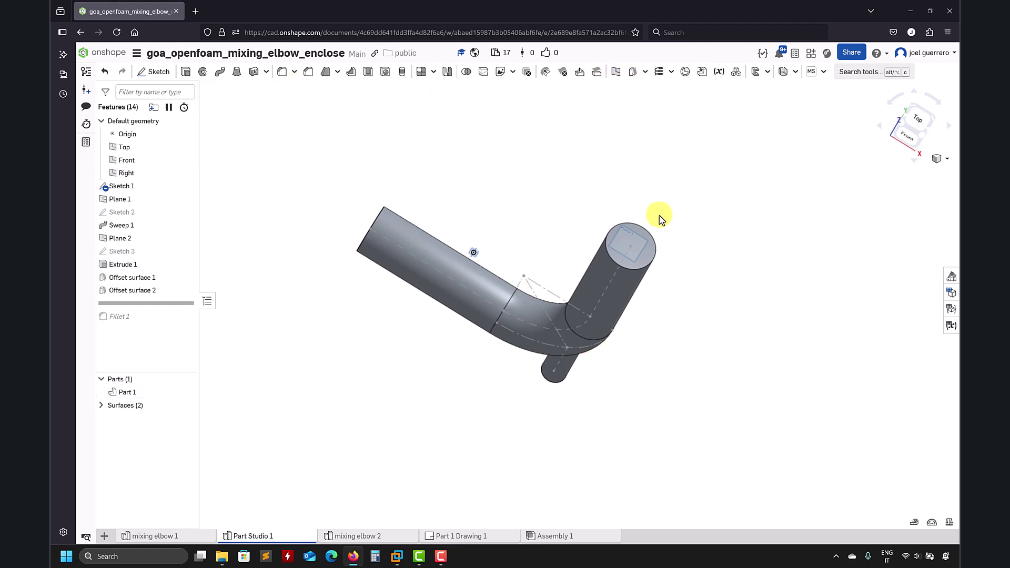
# - Create an offset surface at 0 m from the circular top face of the vertical pipe
pyautogui.click(643, 251)
pyautogui.click(635, 75)
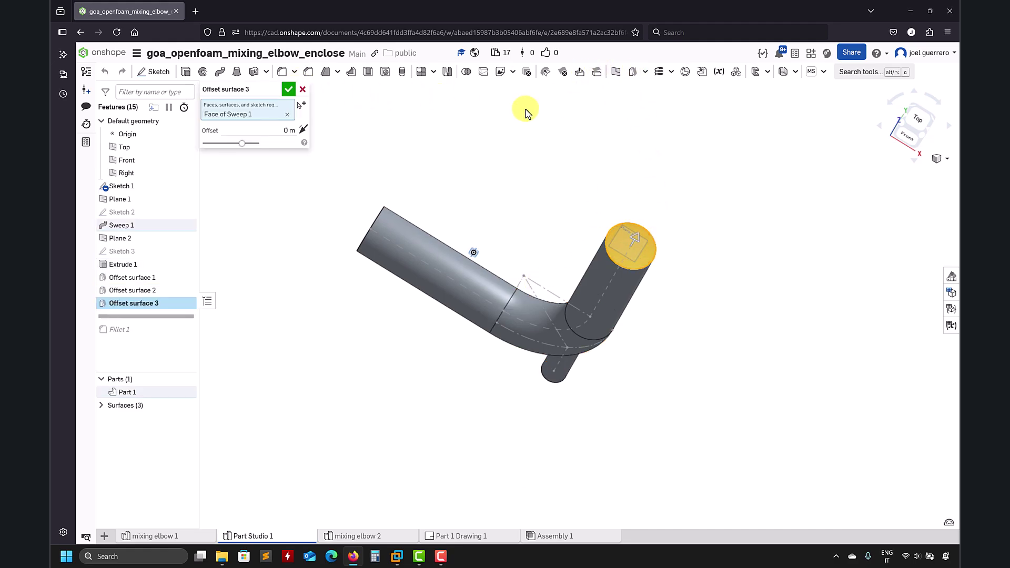
pyautogui.click(288, 89)
# - Create one offset surface from the outer faces of the horizontal pipe, the bend and the vertical pipe
pyautogui.moveTo(384, 375); pyautogui.dragTo(425, 299, button='middle')
pyautogui.moveTo(425, 299); pyautogui.dragTo(476, 271, button='right')
pyautogui.click(478, 273)
pyautogui.click(597, 248)
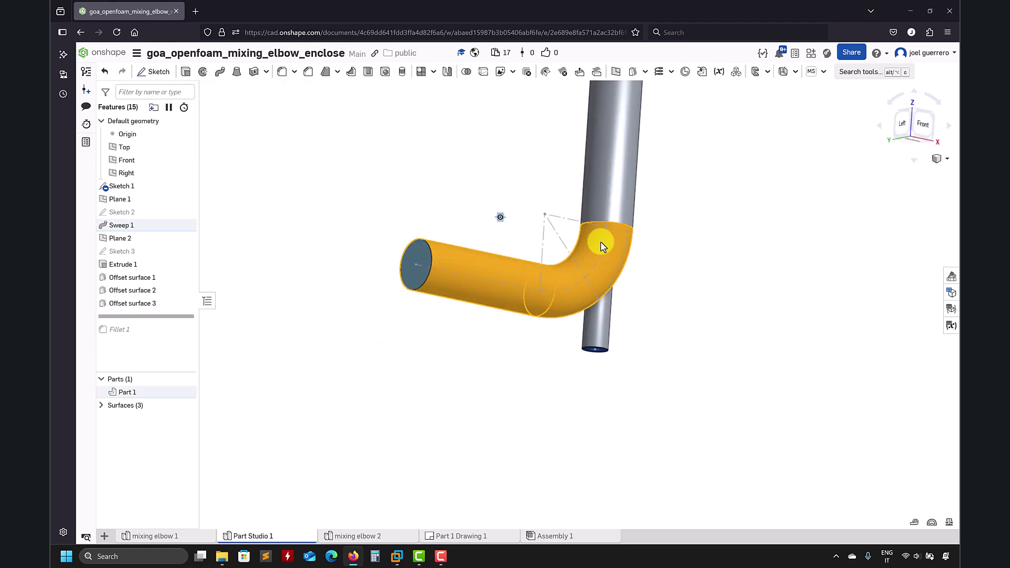
pyautogui.click(627, 176)
pyautogui.moveTo(682, 274); pyautogui.dragTo(682, 303, button='middle')
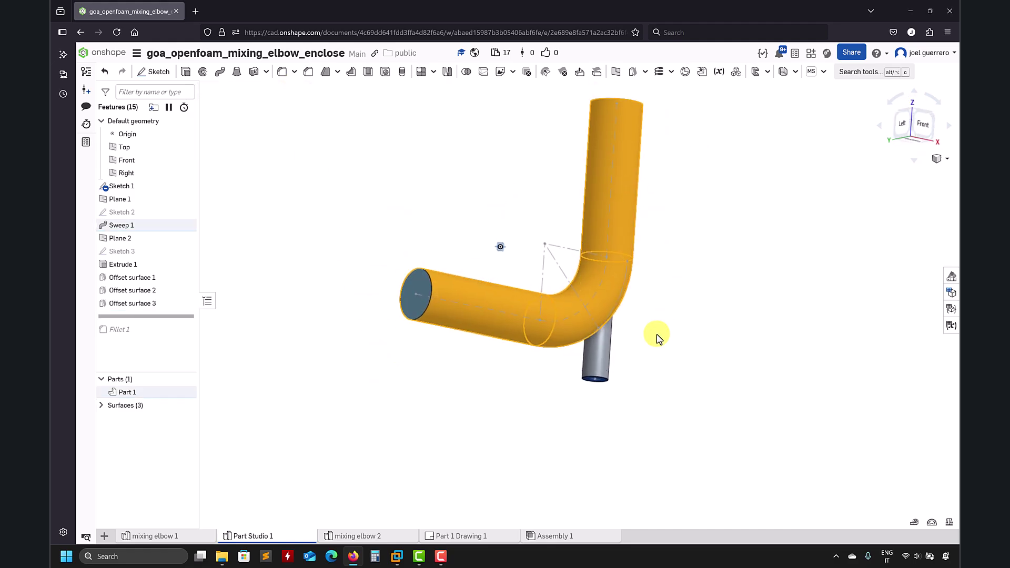
pyautogui.click(640, 73)
pyautogui.click(290, 90)
# - Create an offset surface at 0 m from the cylindrical side face of the branch pipe
pyautogui.moveTo(358, 194); pyautogui.dragTo(626, 421, button='right')
pyautogui.click(588, 393)
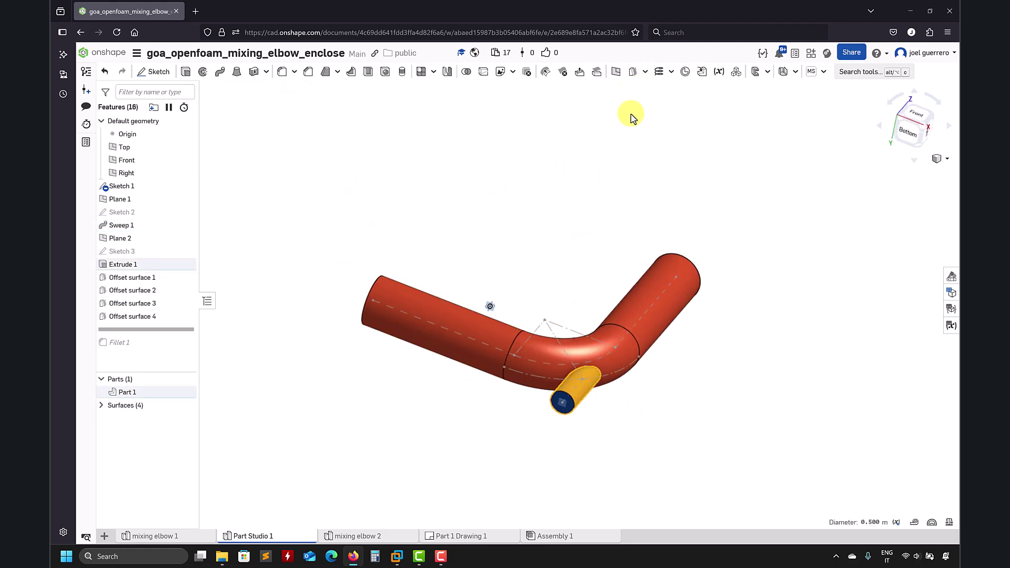
pyautogui.click(633, 72)
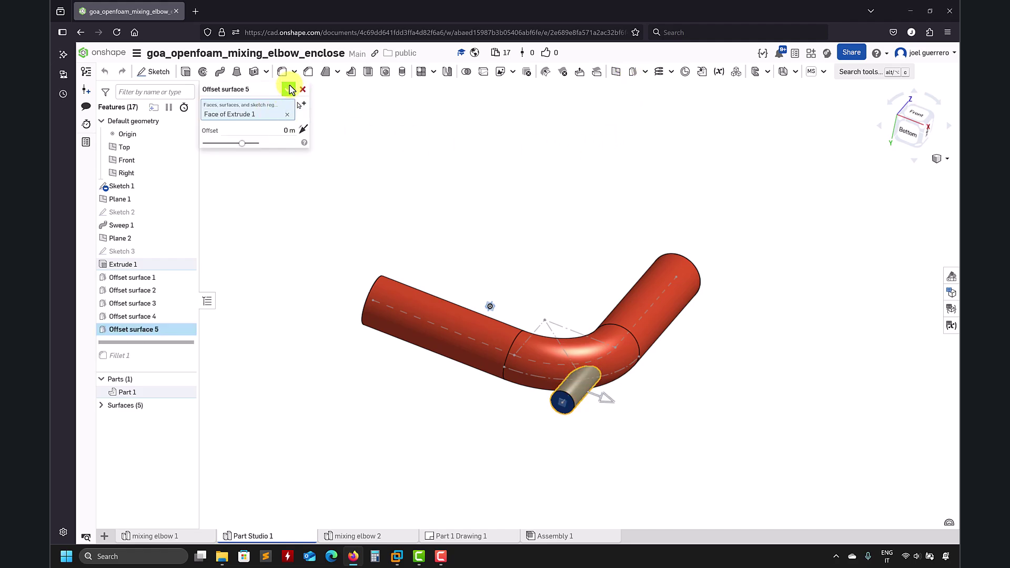
pyautogui.click(288, 87)
# - Expand the list of created surfaces and toggle Surface 5's visibility to check the branch wall
pyautogui.moveTo(447, 232); pyautogui.dragTo(431, 202, button='middle')
pyautogui.click(101, 406)
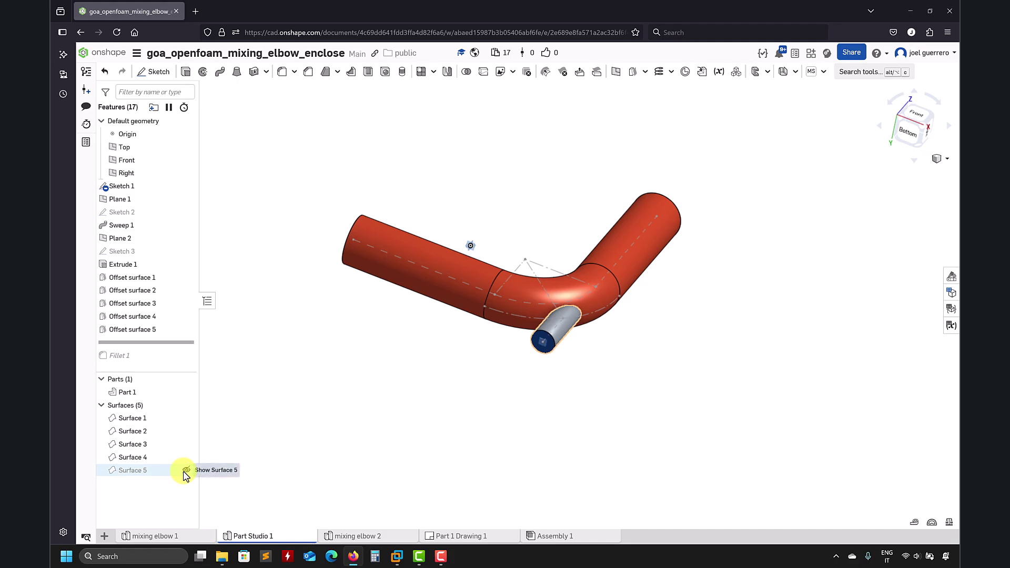
pyautogui.click(188, 470)
pyautogui.hotkey('shift', '1')
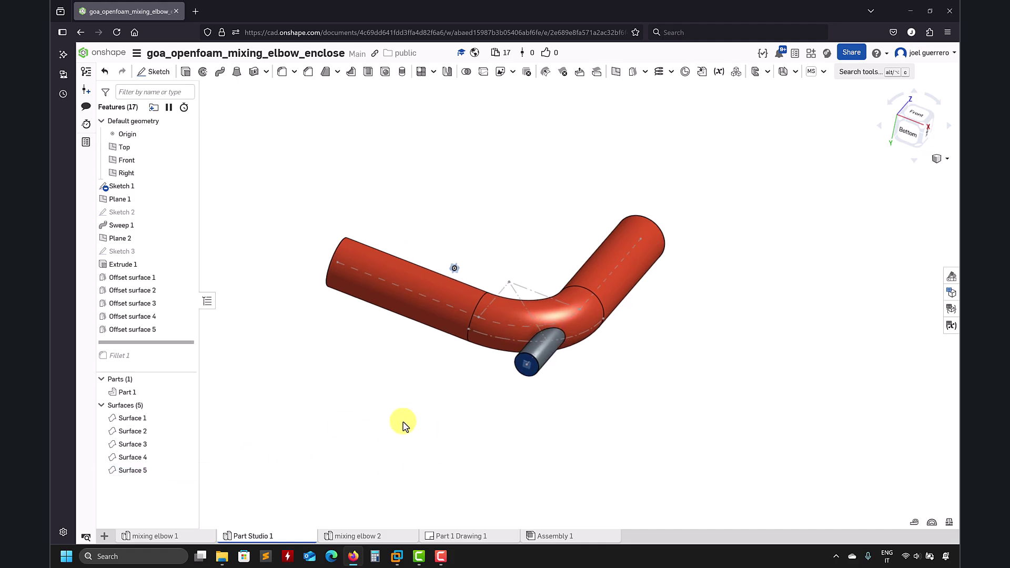
# - Roll the feature history forward past Fillet 1 and hide Surface 5
pyautogui.moveTo(146, 342)
pyautogui.mouseDown()
pyautogui.moveTo(140, 369)
pyautogui.moveTo(142, 357)
pyautogui.mouseUp()
pyautogui.scroll(-3, 604, 365)
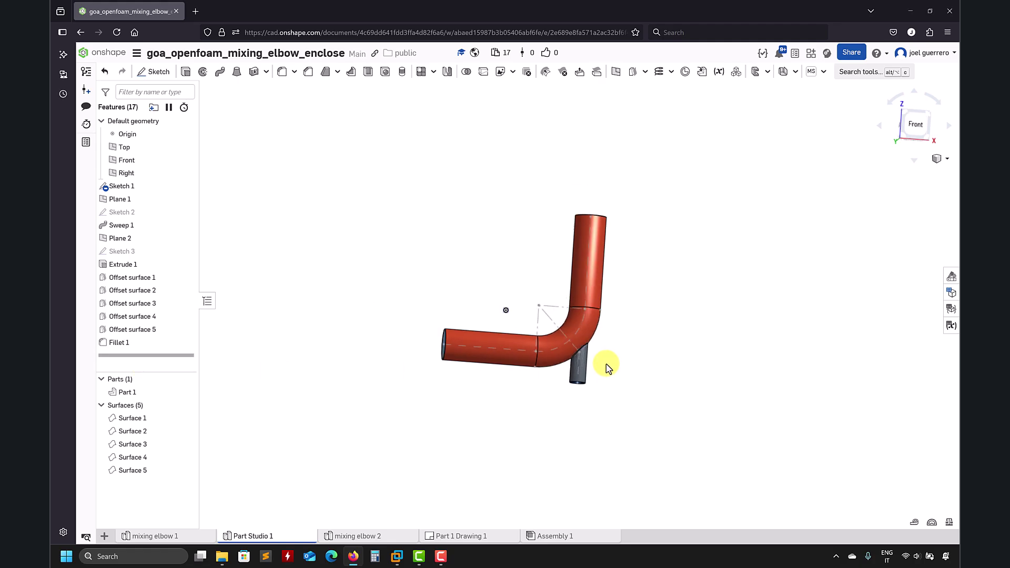
pyautogui.scroll(5, 600, 368)
pyautogui.click(187, 470)
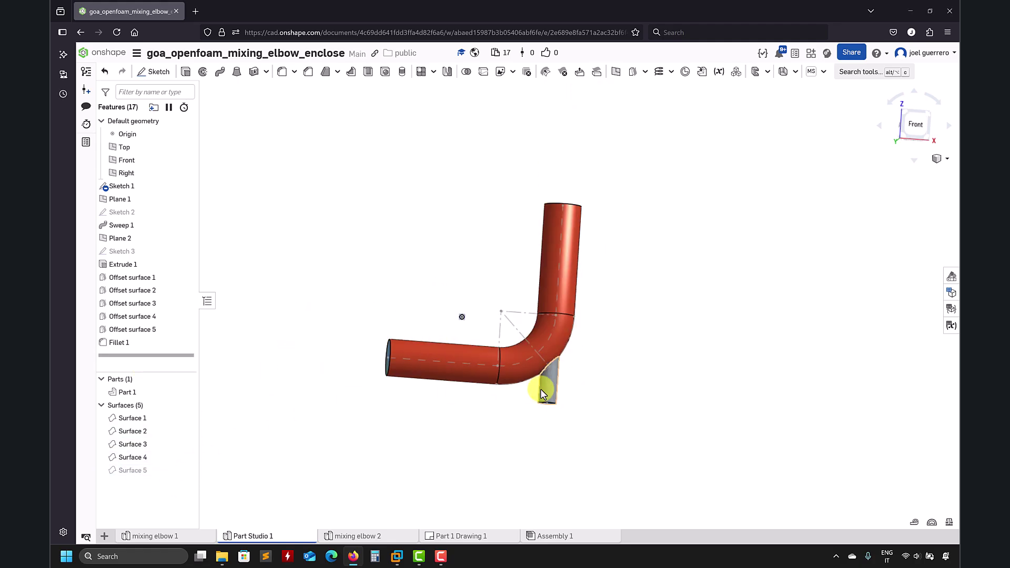
# - Create an offset surface at 0 m from the fillet face between the branch pipe and the bend
pyautogui.scroll(5, 586, 372)
pyautogui.moveTo(552, 379); pyautogui.dragTo(767, 276, button='middle')
pyautogui.scroll(3, 911, 257)
pyautogui.click(633, 74)
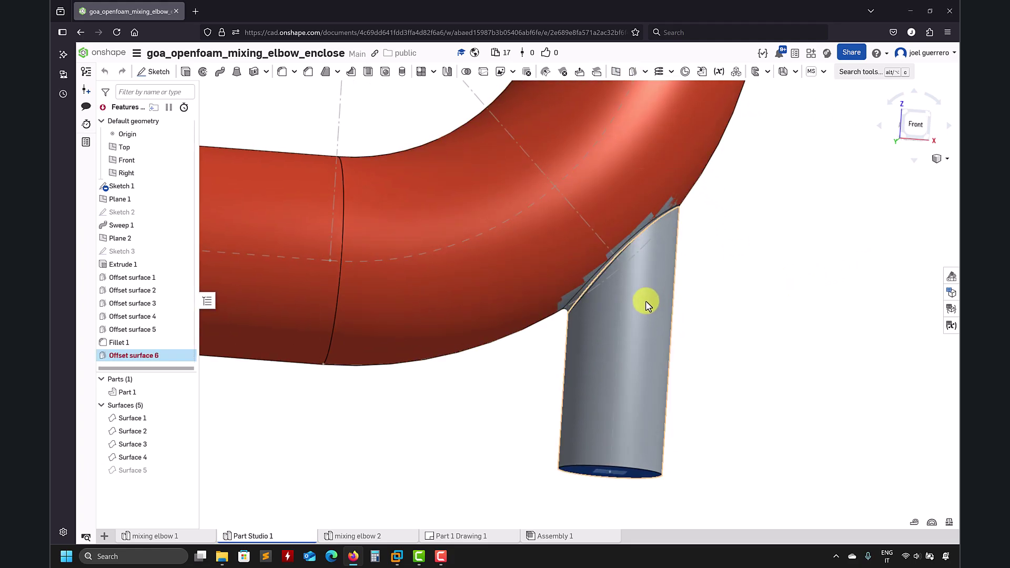
pyautogui.scroll(-3, 568, 304)
pyautogui.scroll(3, 568, 304)
pyautogui.scroll(3, 568, 304)
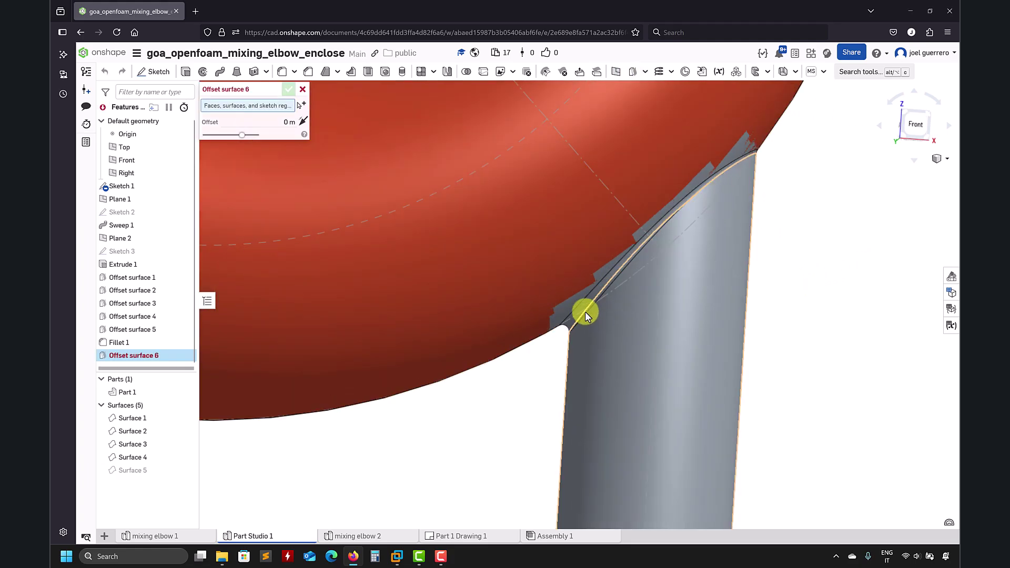
pyautogui.click(579, 313)
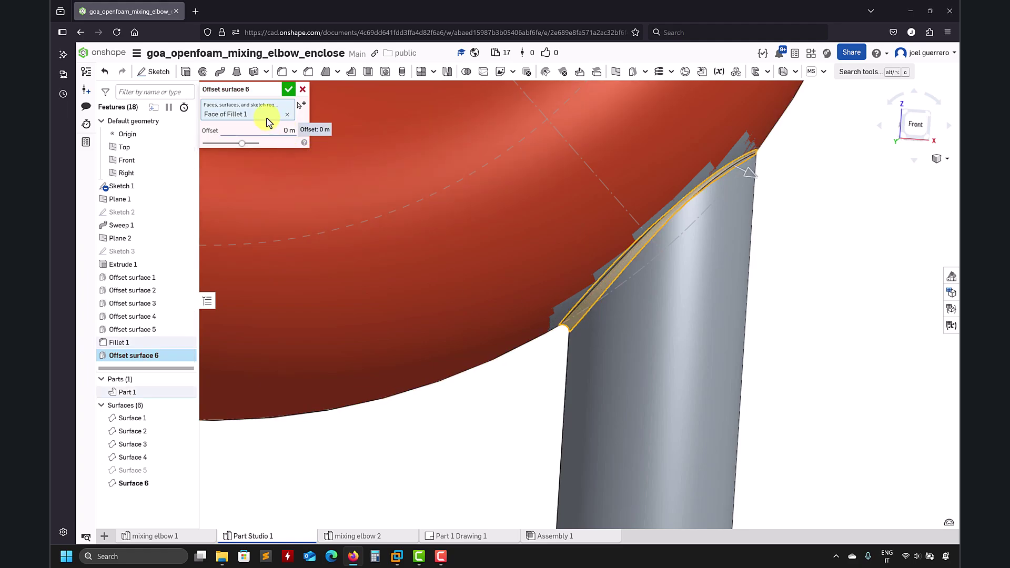
pyautogui.click(288, 93)
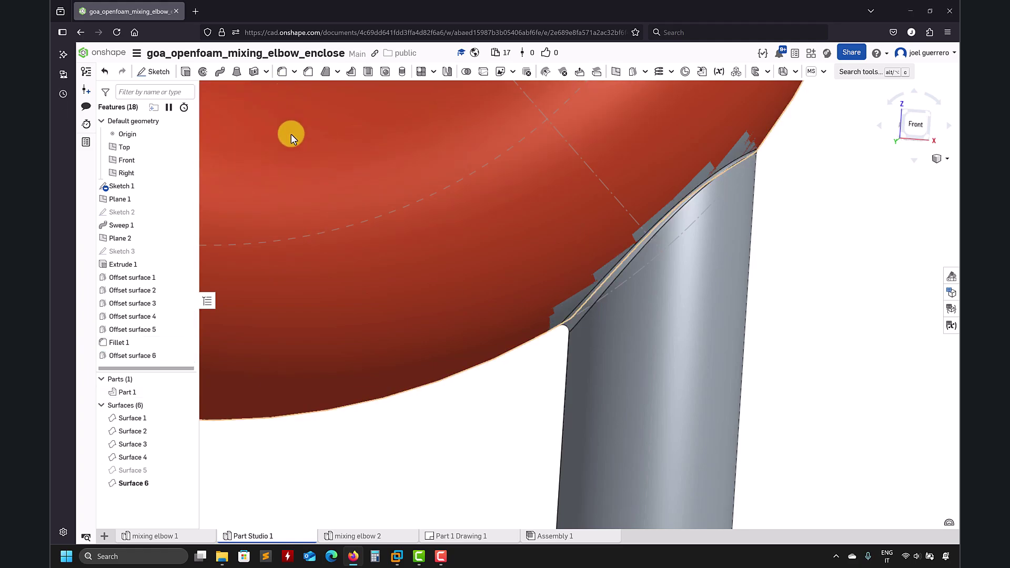
# - Create another 0 m offset surface from the branch pipe's cylindrical face as trimmed by the fillet
pyautogui.click(621, 373)
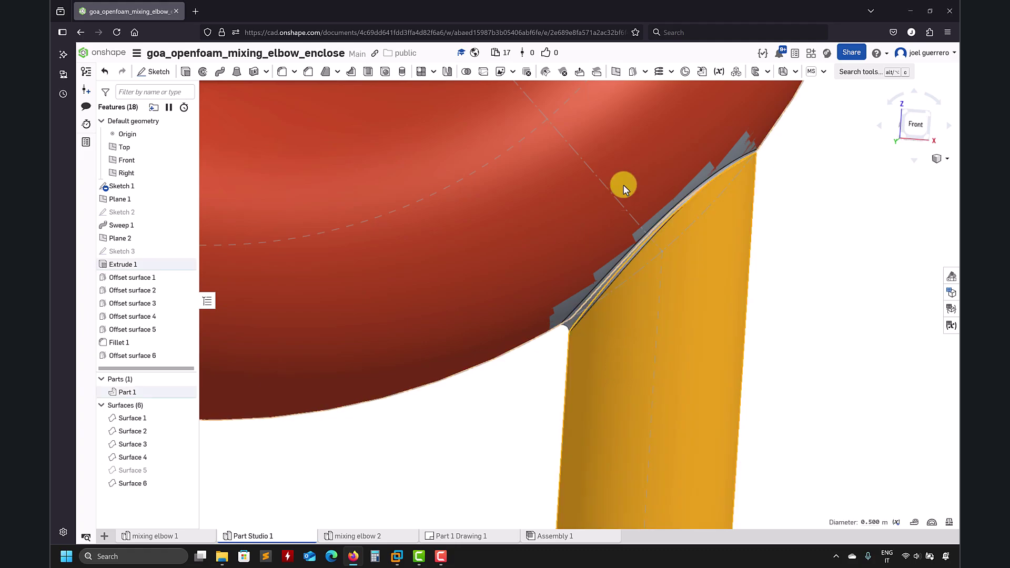
pyautogui.click(616, 71)
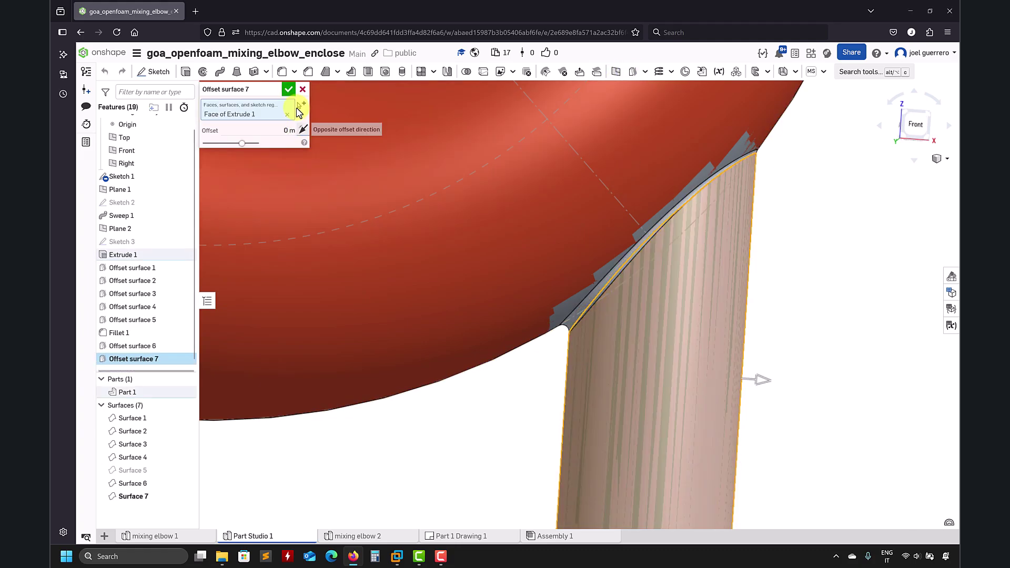
pyautogui.click(289, 89)
# - Hide Part 1 and examine the surfaces around the filleted branch joint
pyautogui.scroll(3, 435, 409)
pyautogui.scroll(-4, 315, 463)
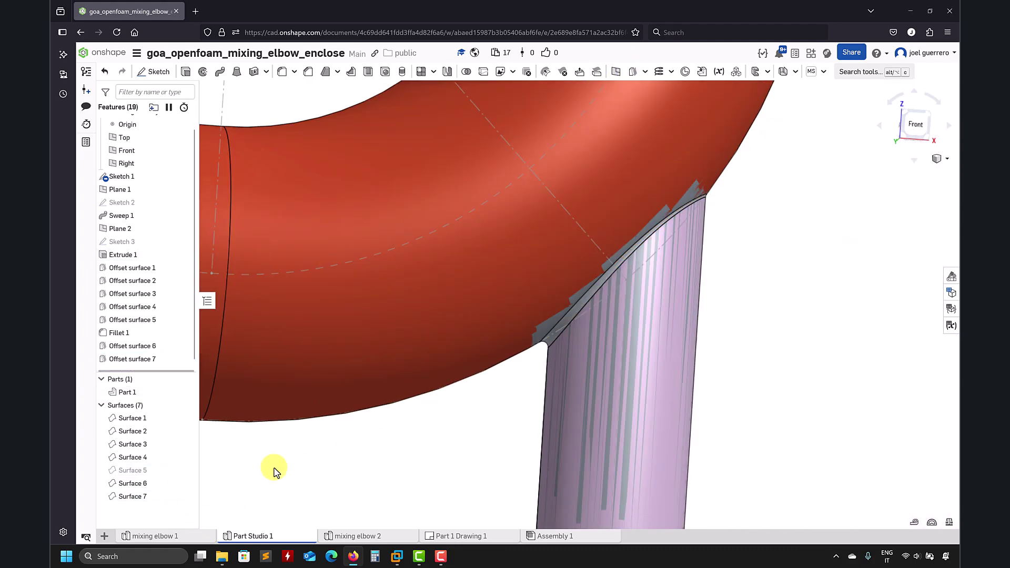
pyautogui.scroll(-3, 273, 468)
pyautogui.click(186, 392)
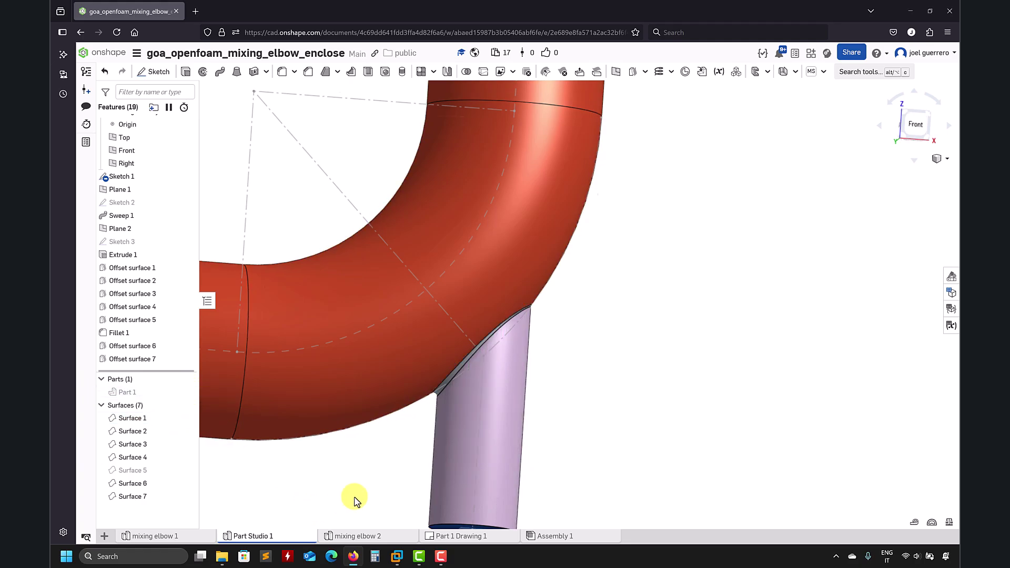
pyautogui.scroll(3, 614, 383)
pyautogui.scroll(-4, 255, 488)
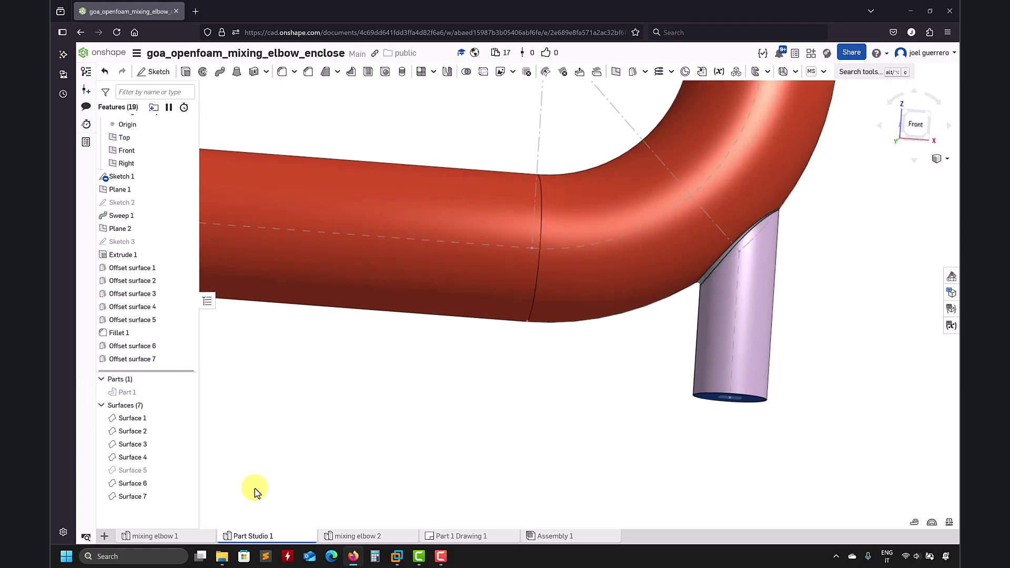
# - Compare Surface 5 with Surfaces 6 and 7 by toggling their visibility, leaving all three and Part 1 shown
pyautogui.click(187, 483)
pyautogui.click(187, 496)
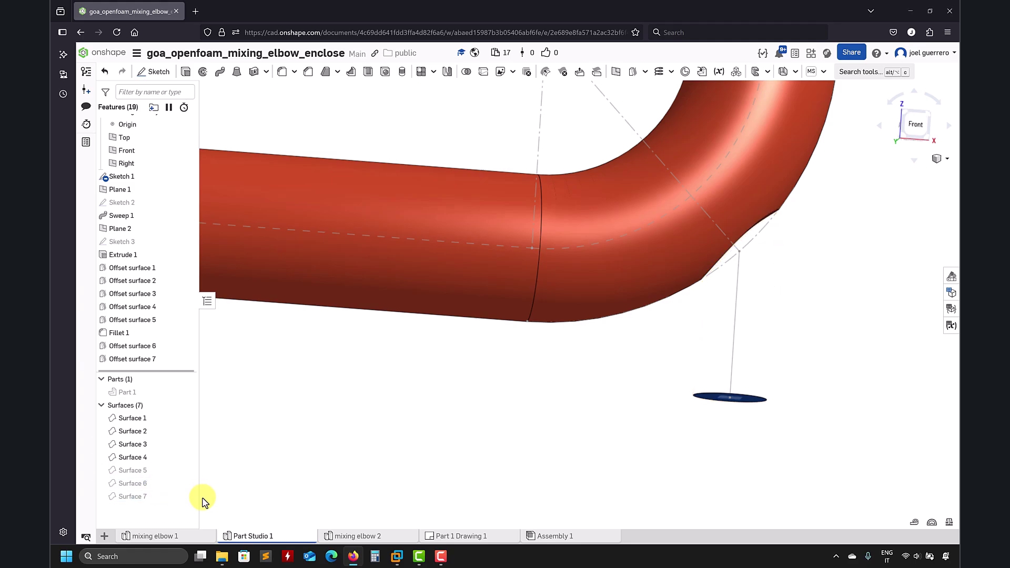
pyautogui.click(187, 470)
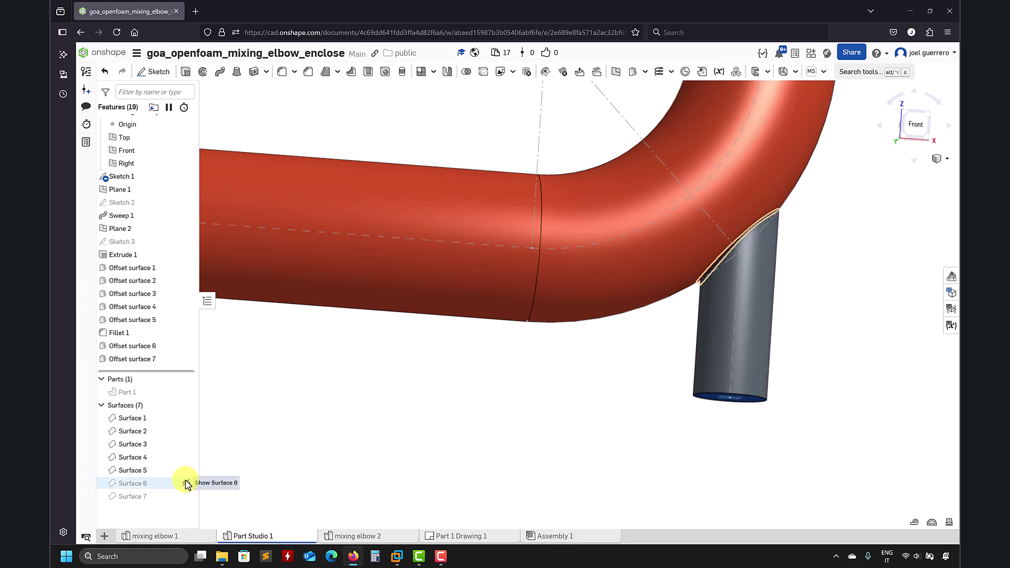
pyautogui.click(187, 483)
pyautogui.click(186, 496)
pyautogui.click(186, 392)
# - Export Part 1 as a downloaded STL file in text format, with meter units and fine resolution
pyautogui.rightClick(129, 398)
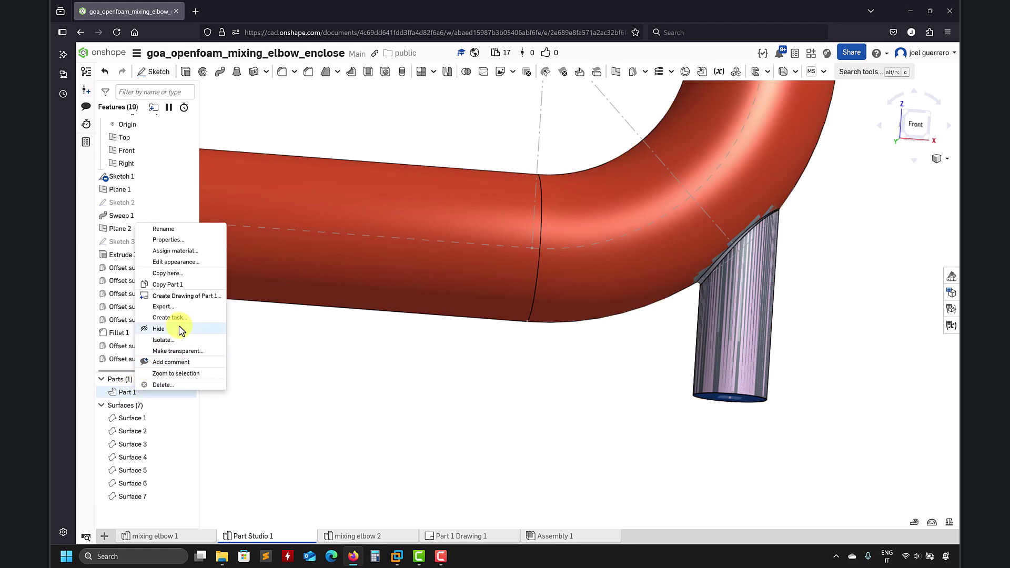
pyautogui.click(425, 481)
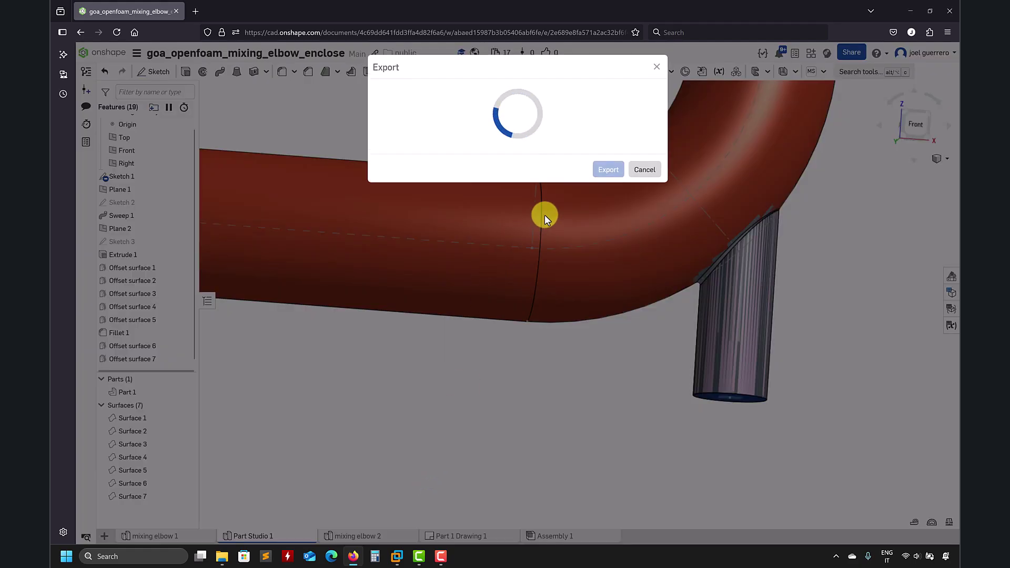
pyautogui.click(639, 142)
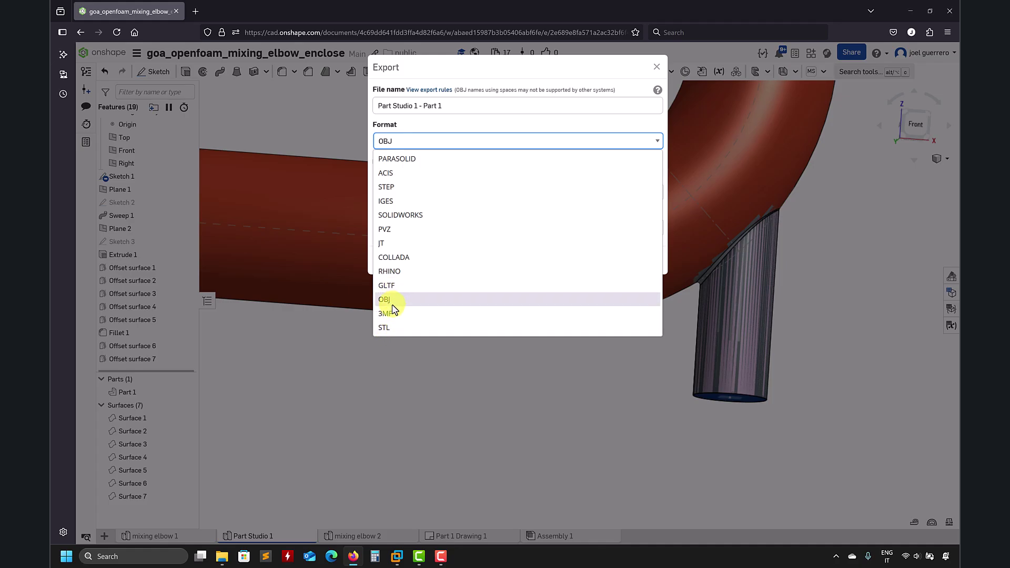
pyautogui.click(386, 327)
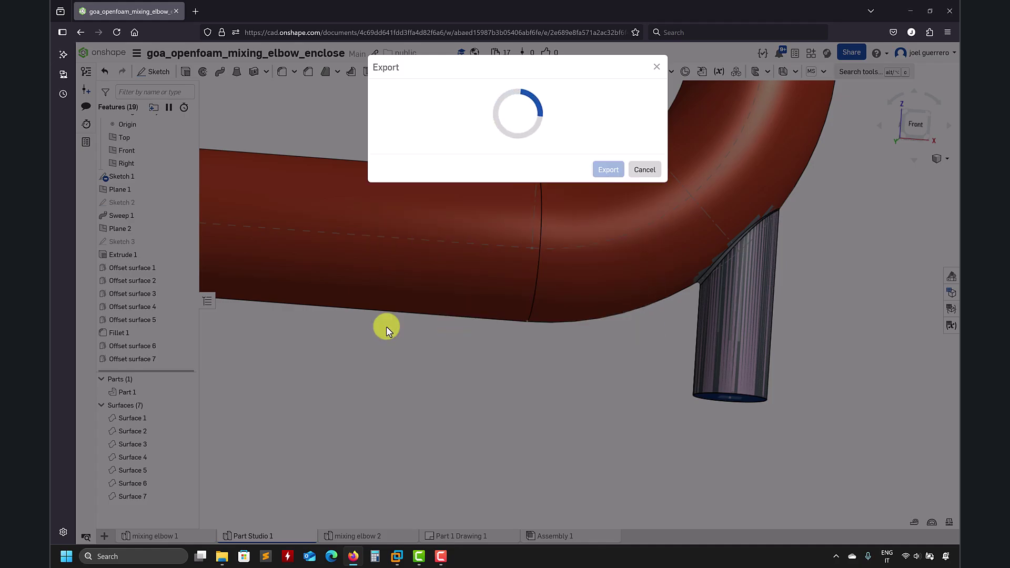
pyautogui.click(416, 195)
pyautogui.click(416, 208)
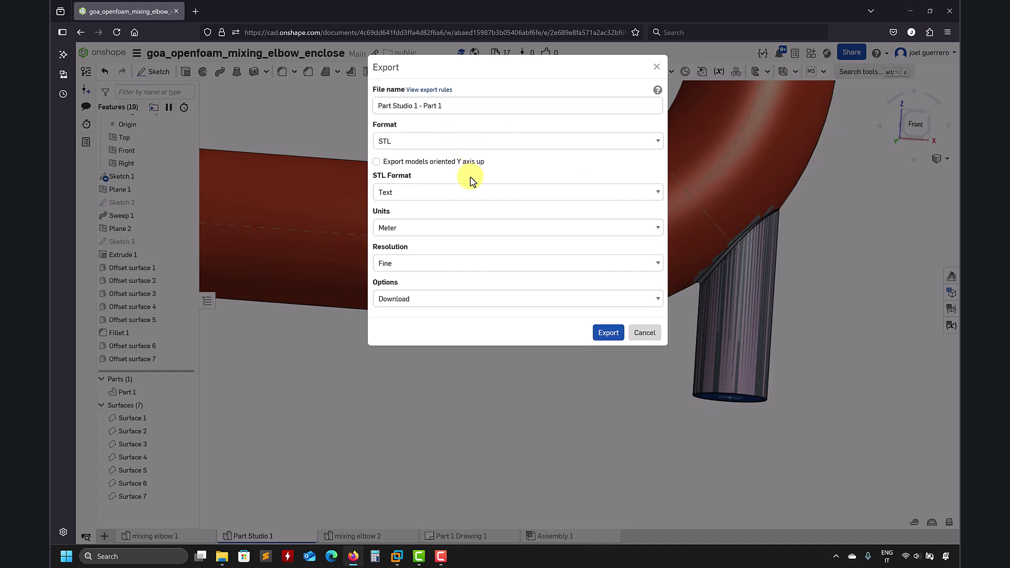
pyautogui.click(616, 334)
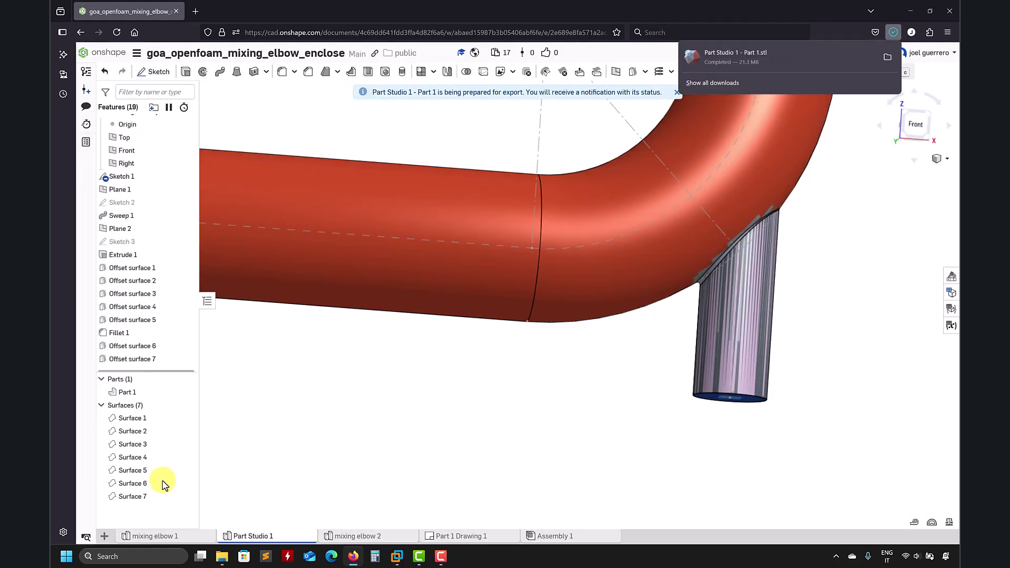
# - Export Surfaces 1 to 7 as individual text STL files in meters with fine resolution, and clear the selection
pyautogui.click(149, 418)
pyautogui.keyDown('shift'); pyautogui.click(136, 497); pyautogui.keyUp('shift')
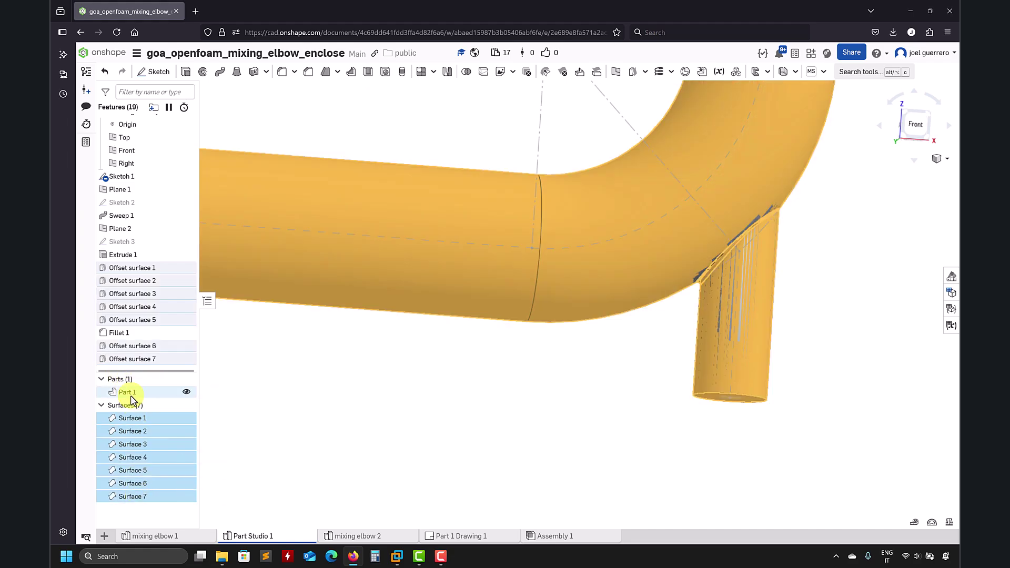
pyautogui.rightClick(158, 421)
pyautogui.click(188, 527)
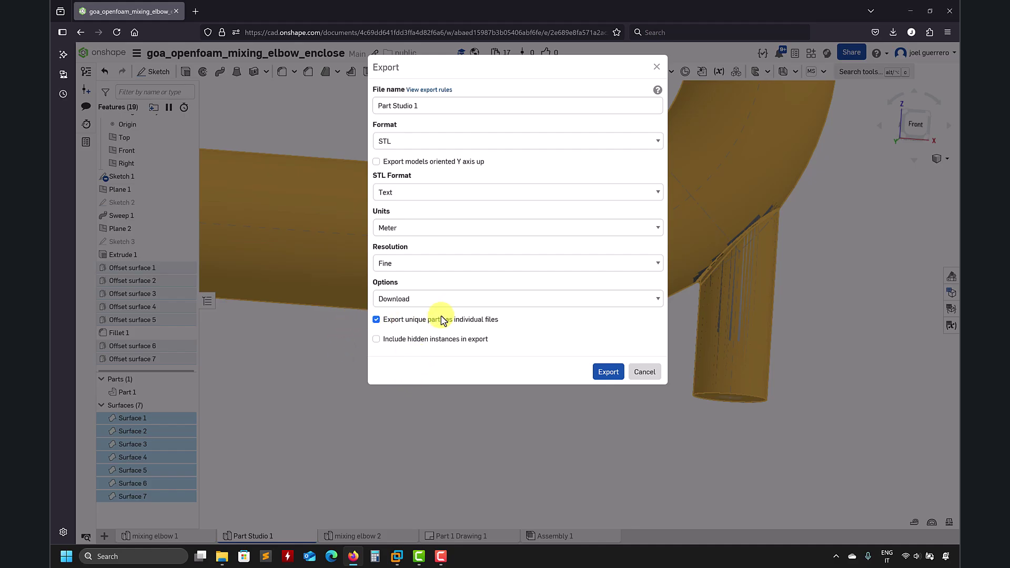
pyautogui.click(603, 370)
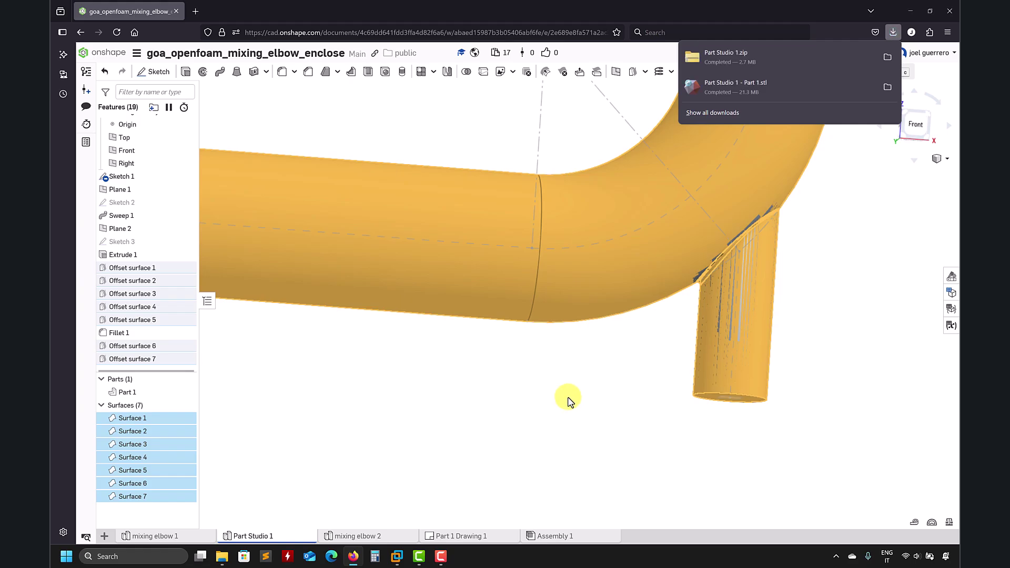
pyautogui.scroll(-5, 569, 400)
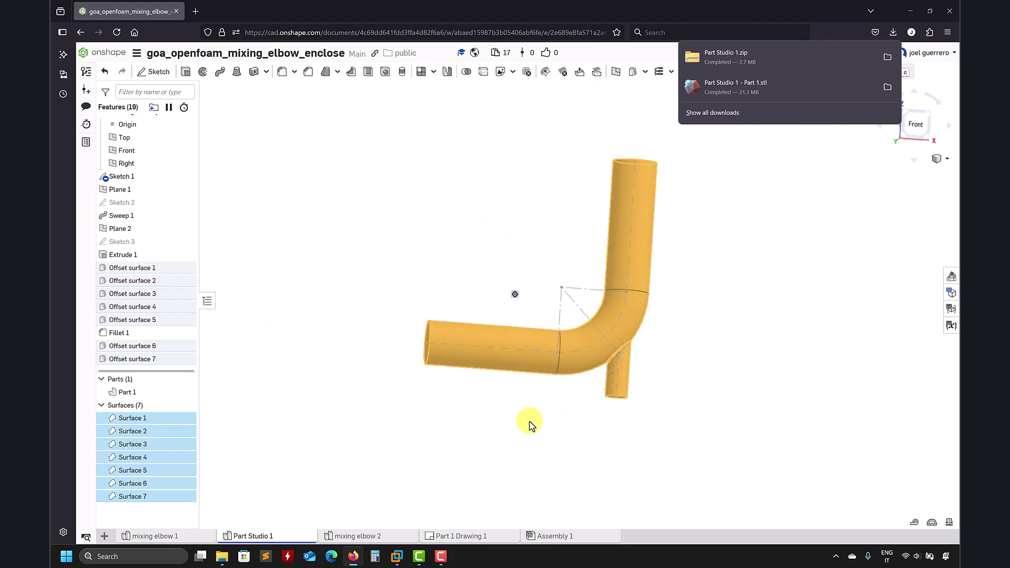
pyautogui.click(513, 439)
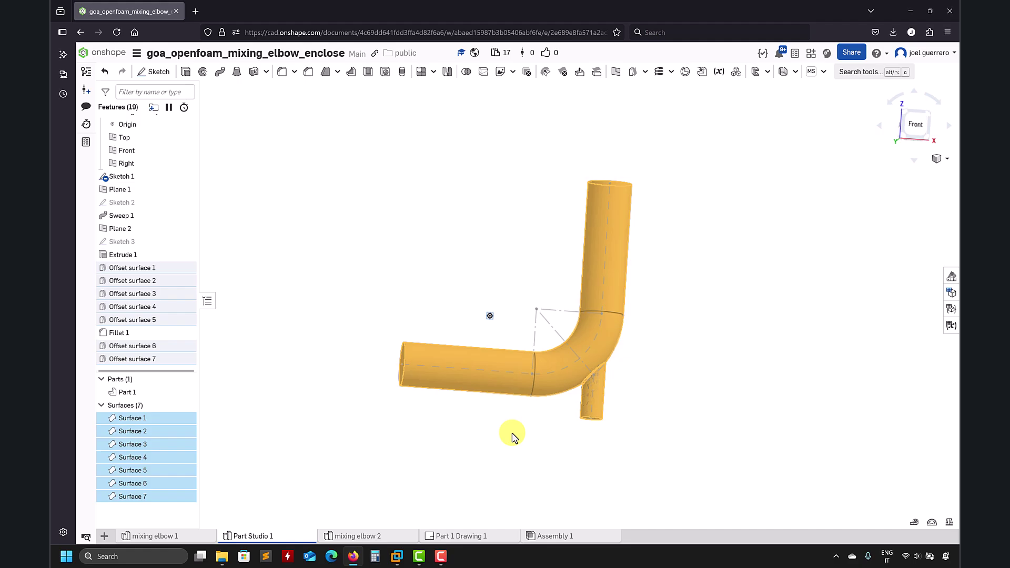
pyautogui.click(514, 436)
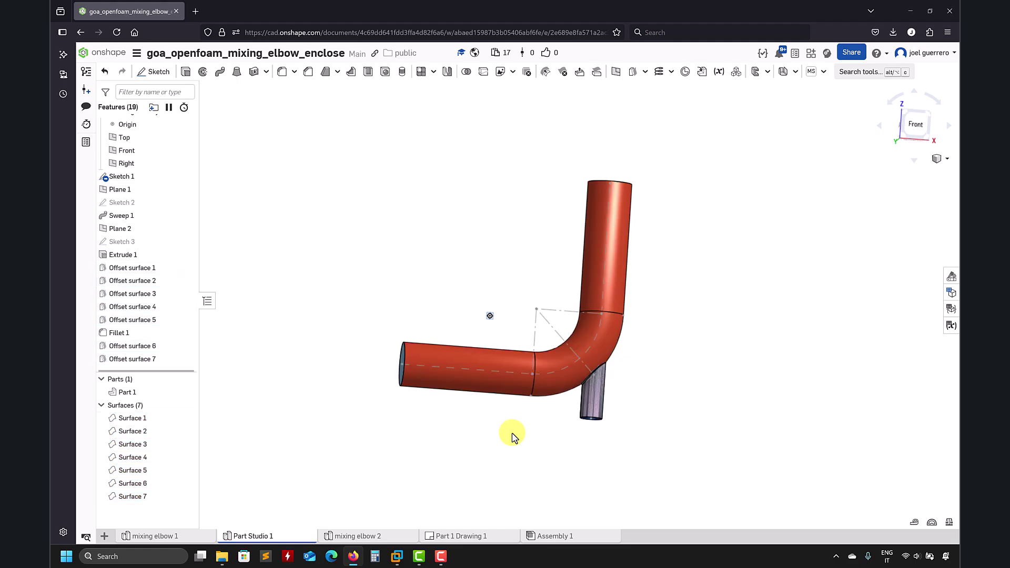